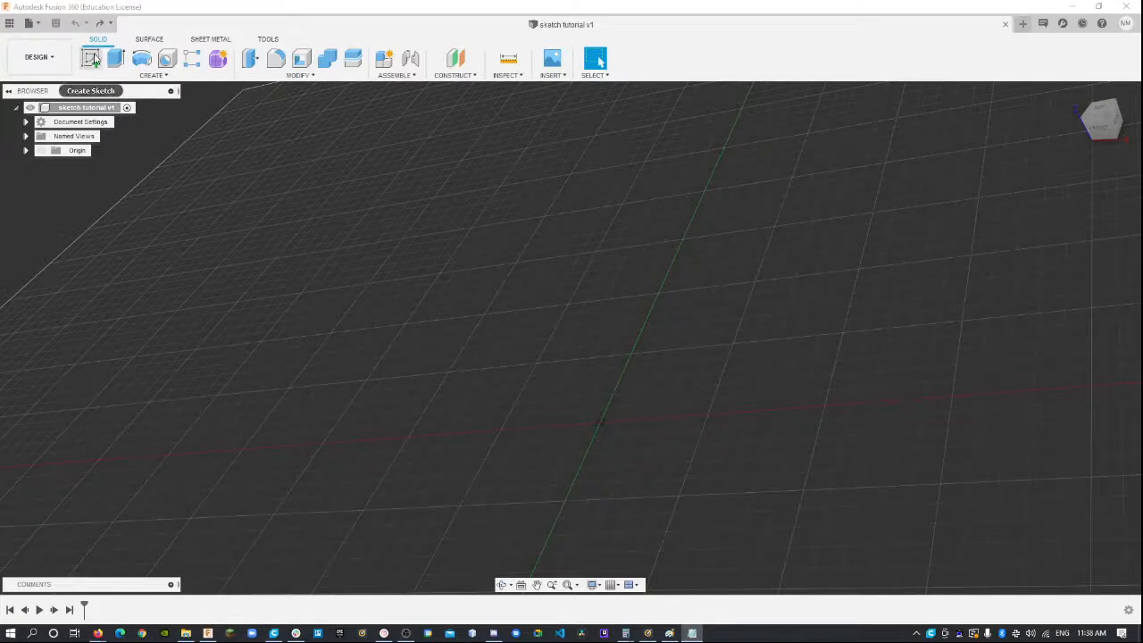
- Start a new sketch on the horizontal XY plane
left_click(90, 59)
left_click(663, 396)
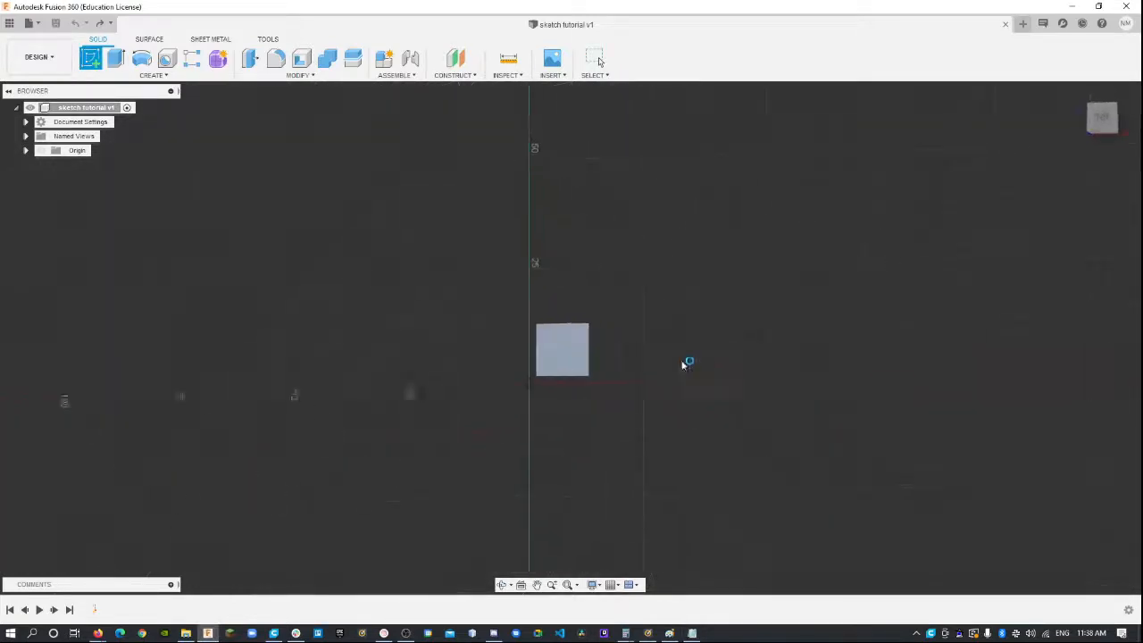
scroll(564, 347, "down", 2)
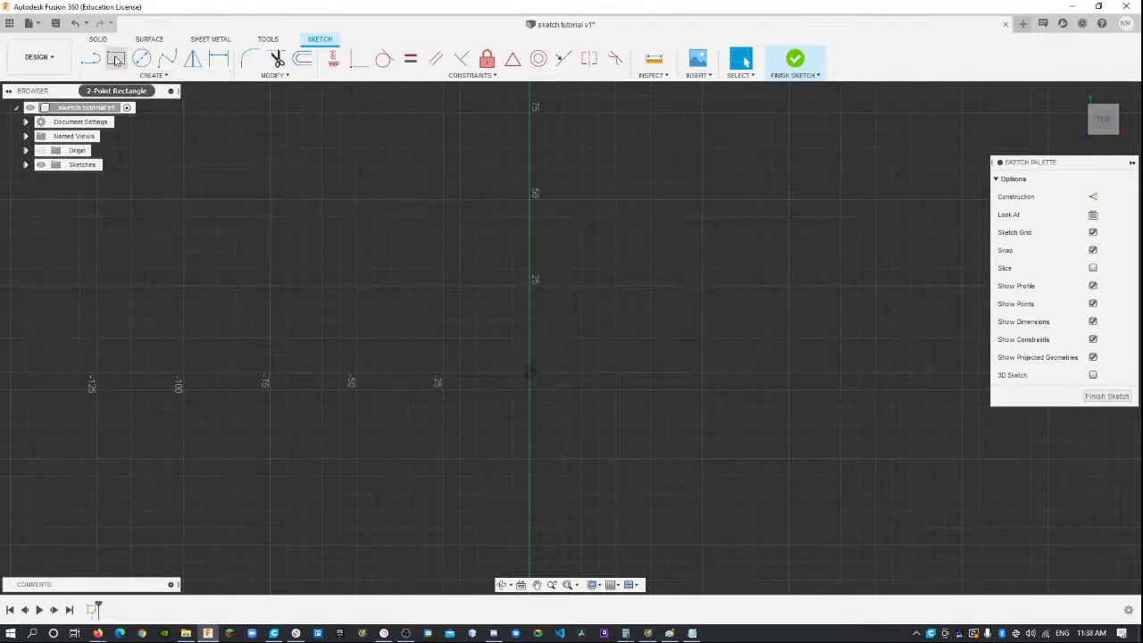
- Draw a 2-point rectangle from the origin, 60 mm wide and 30 mm high, extending along the positive X and Y axes
left_click(150, 75)
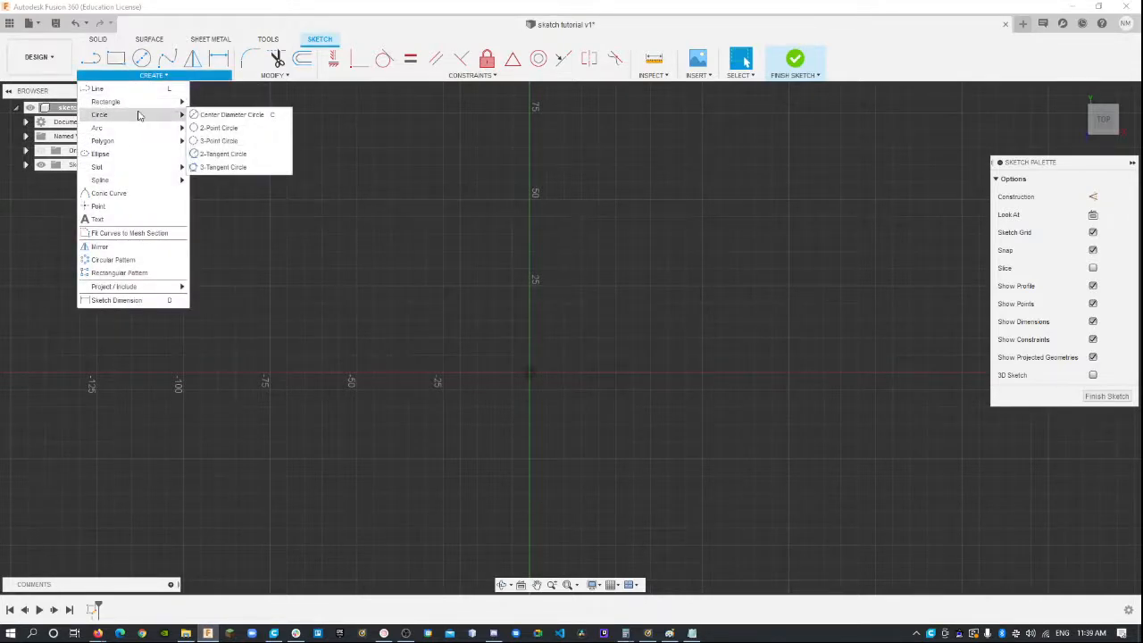
mouse_move(146, 106)
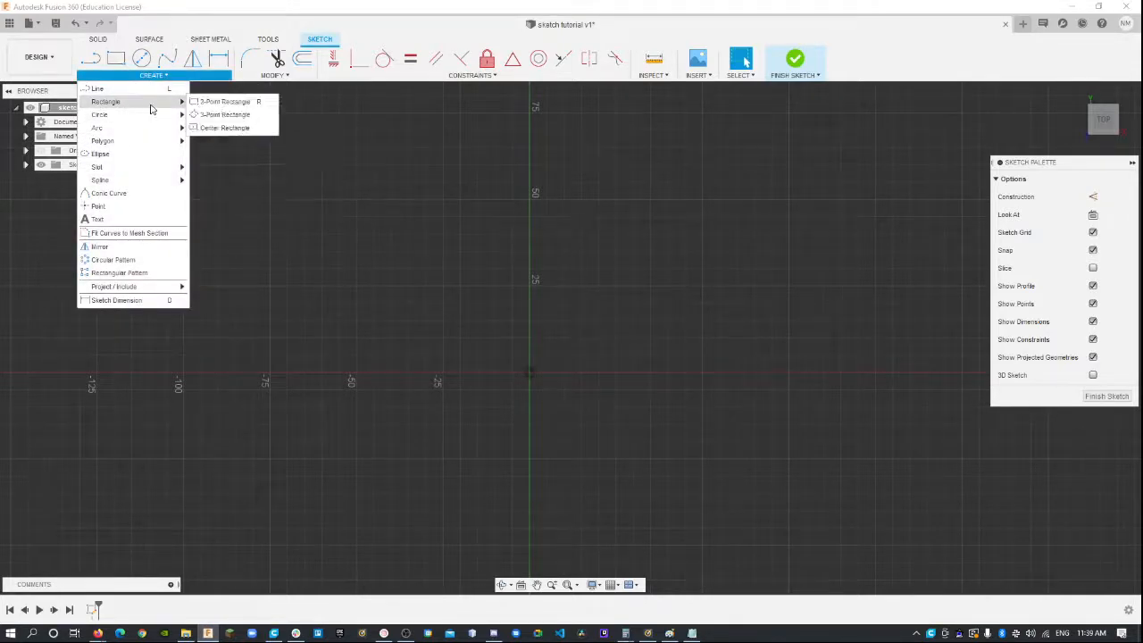
left_click(207, 102)
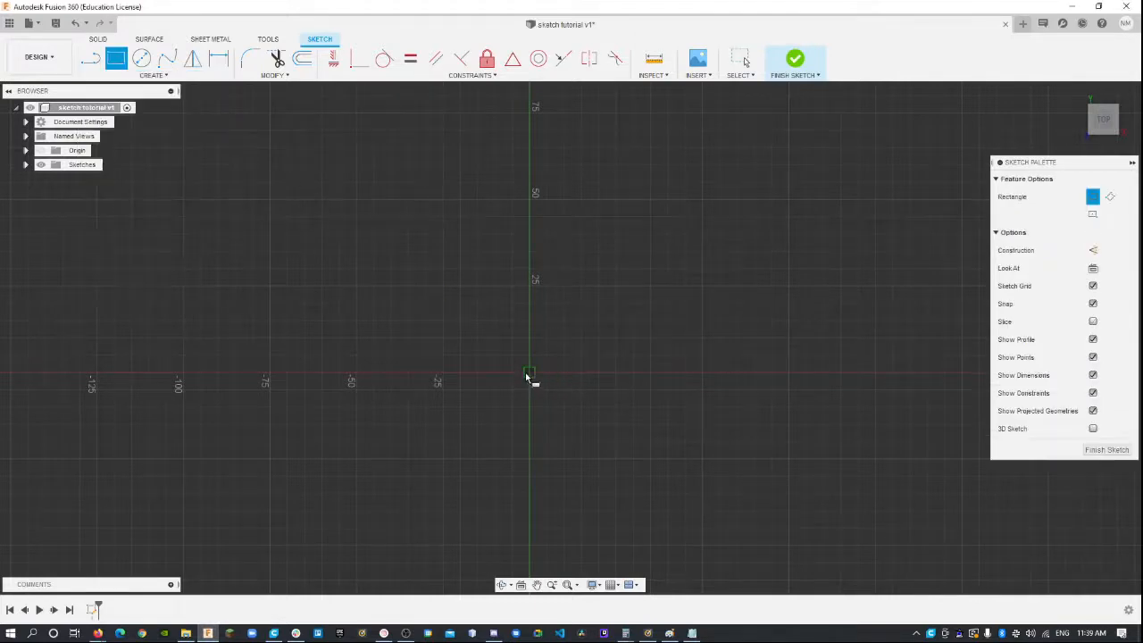
left_click(531, 374)
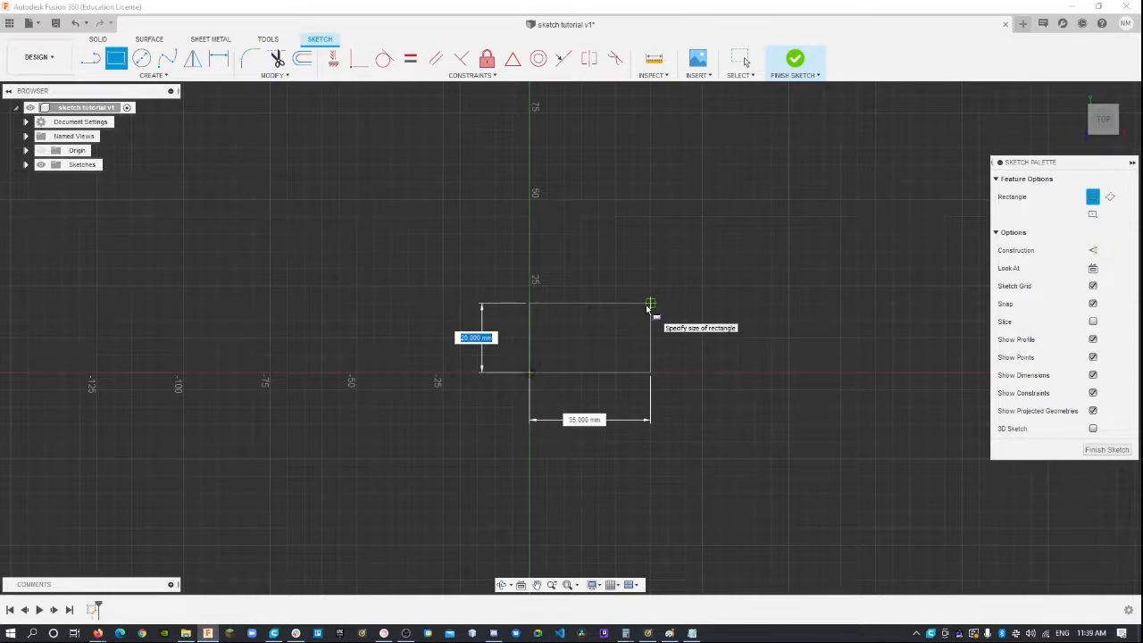
type("30")
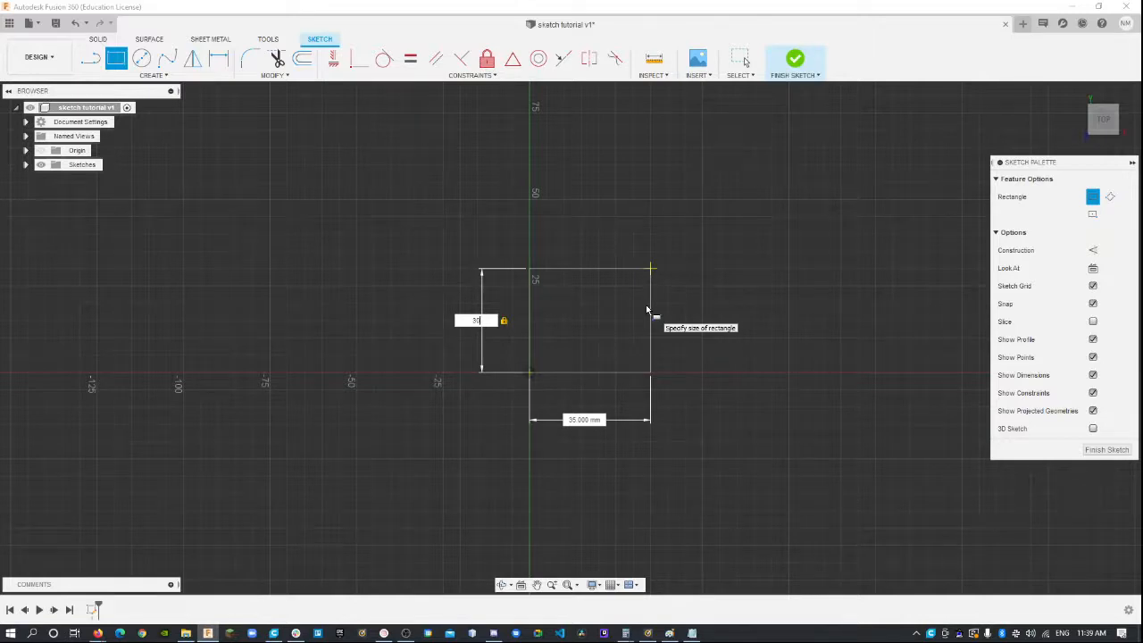
key("Tab")
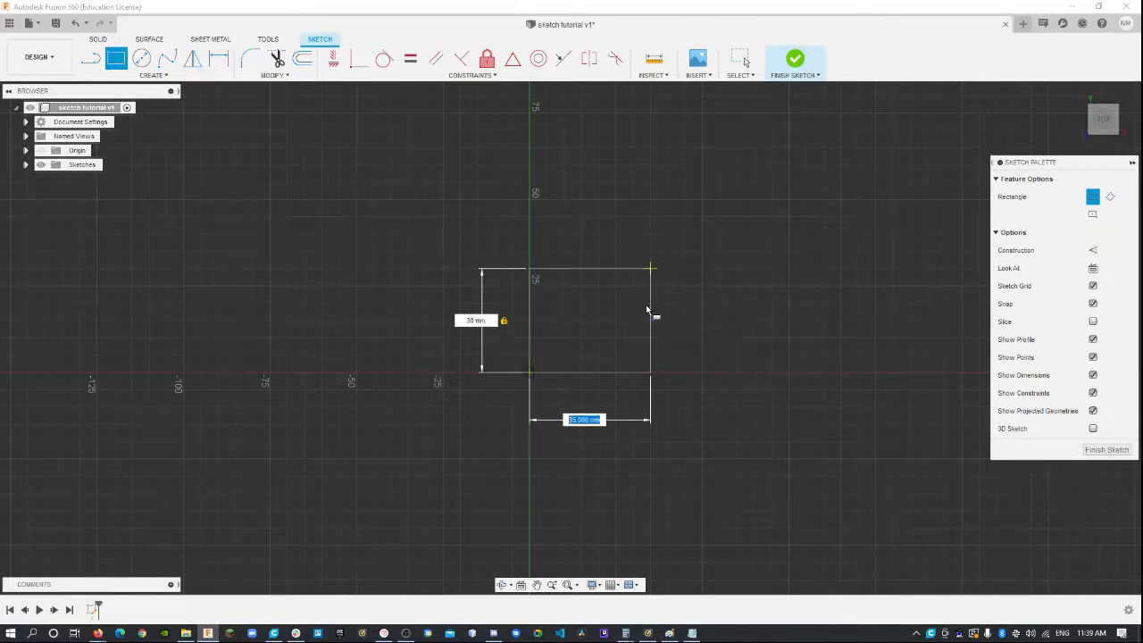
type("60")
key("Tab")
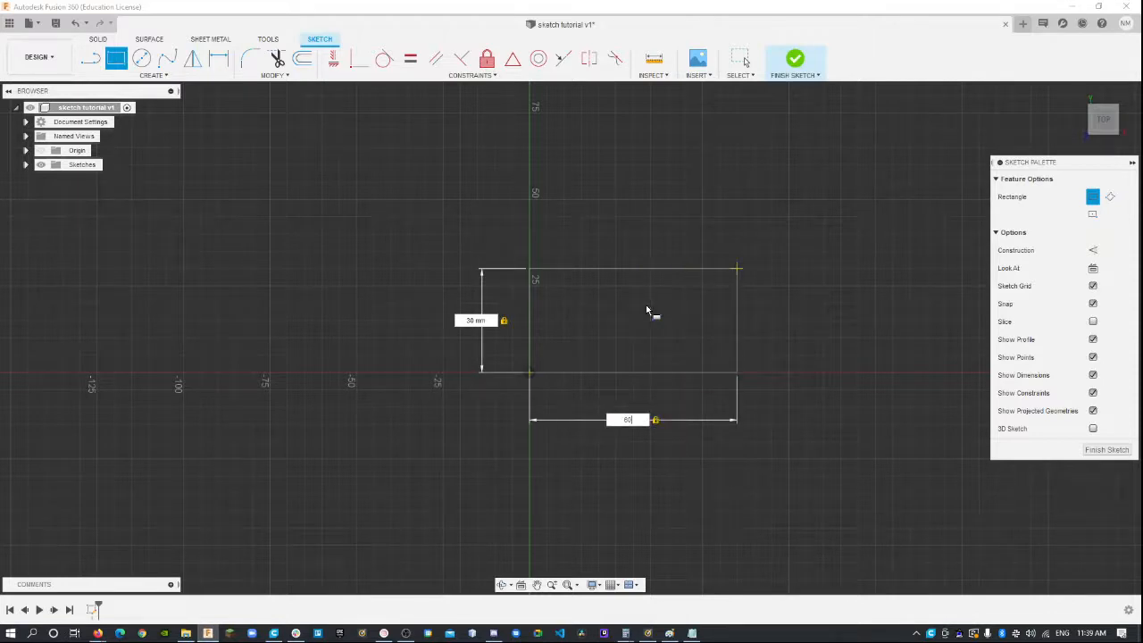
key("Return")
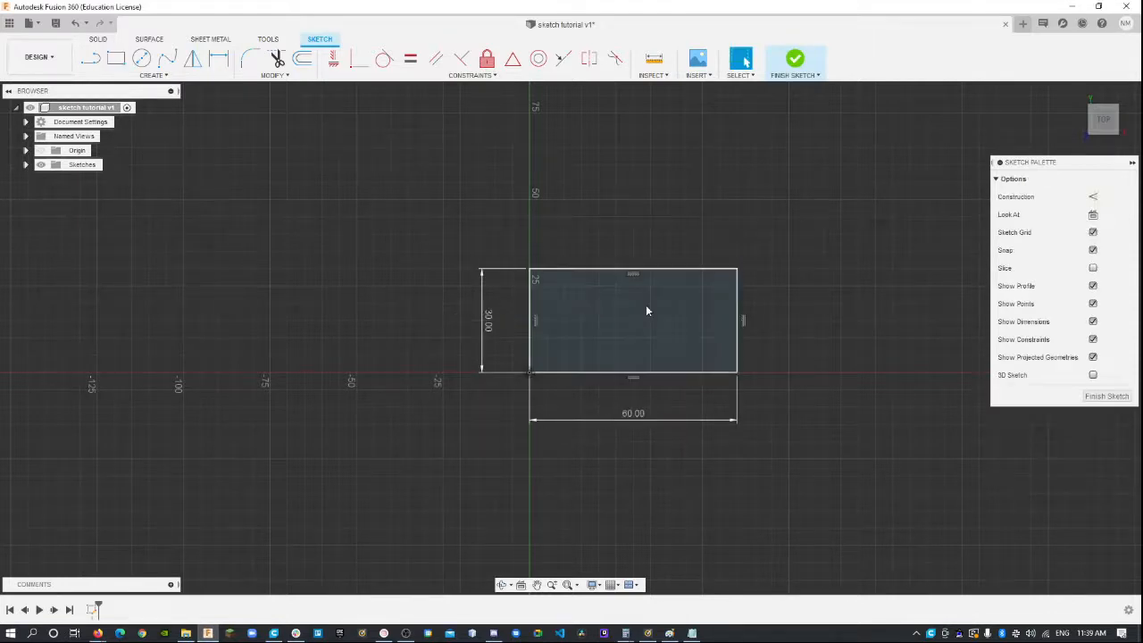
- Set the rectangle's width to 70 mm and its height to 20 mm
left_click(487, 322)
left_click(646, 418)
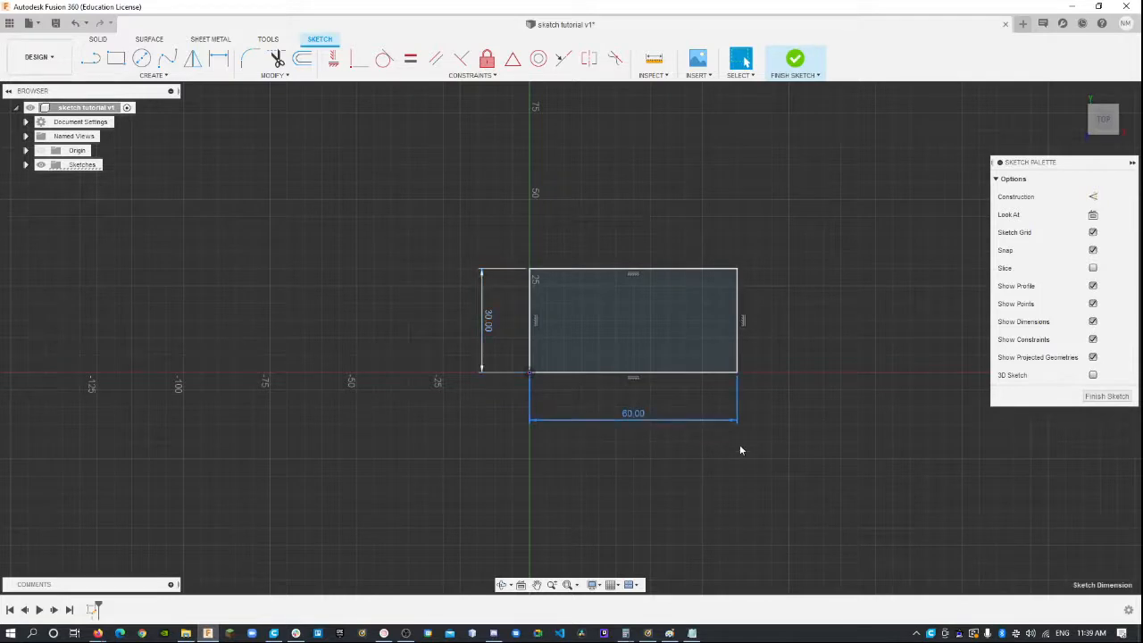
double_click(635, 417)
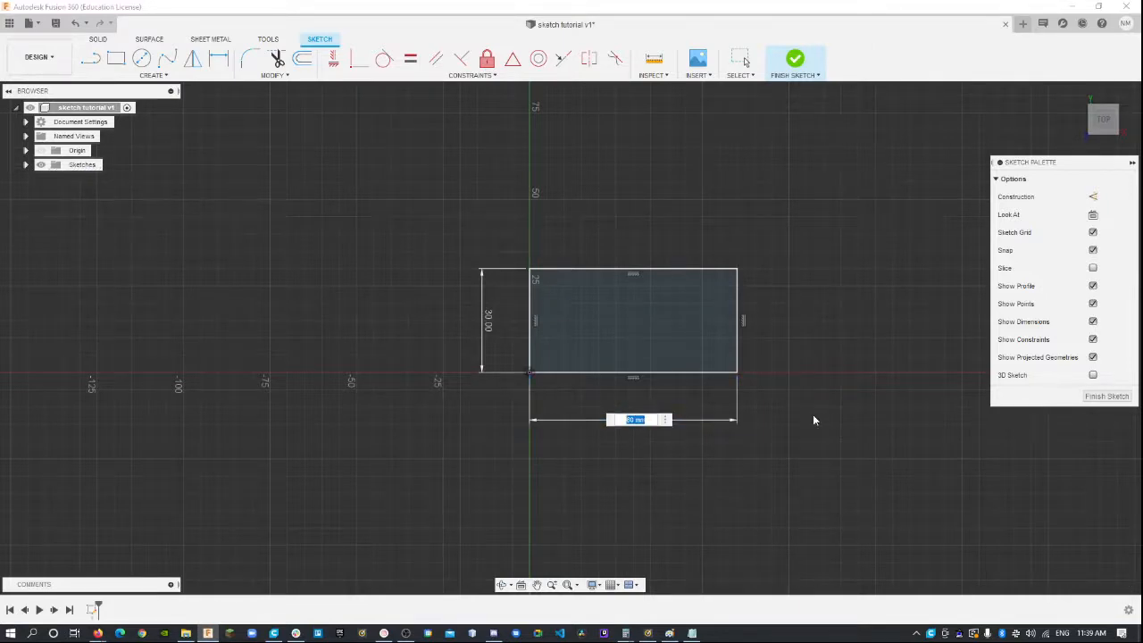
type("70")
key("Return")
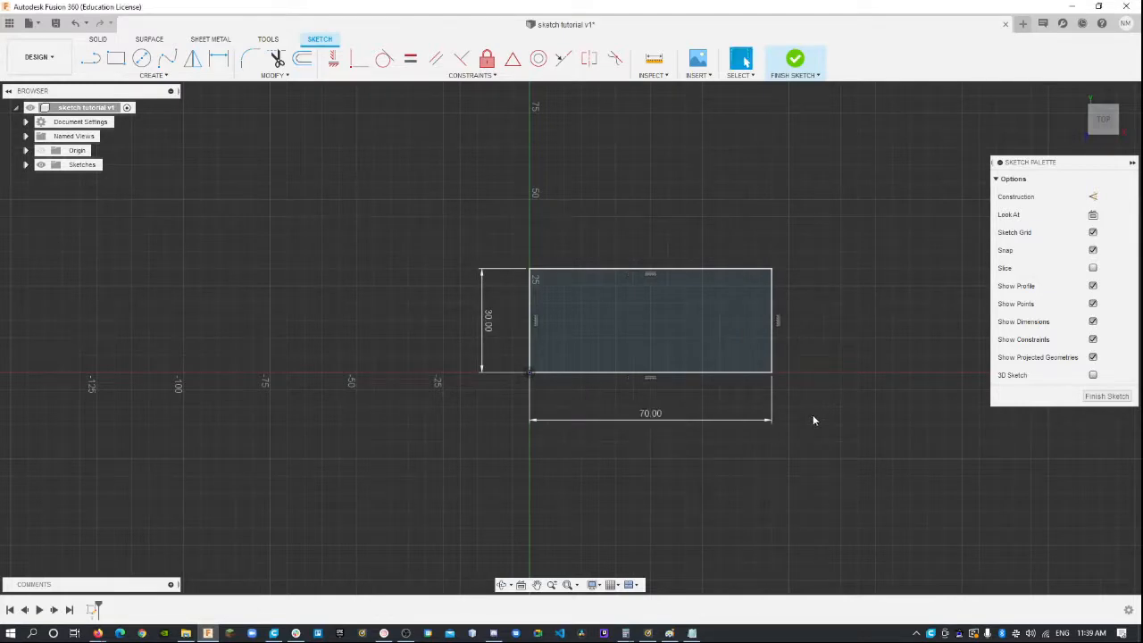
key("Escape")
double_click(485, 324)
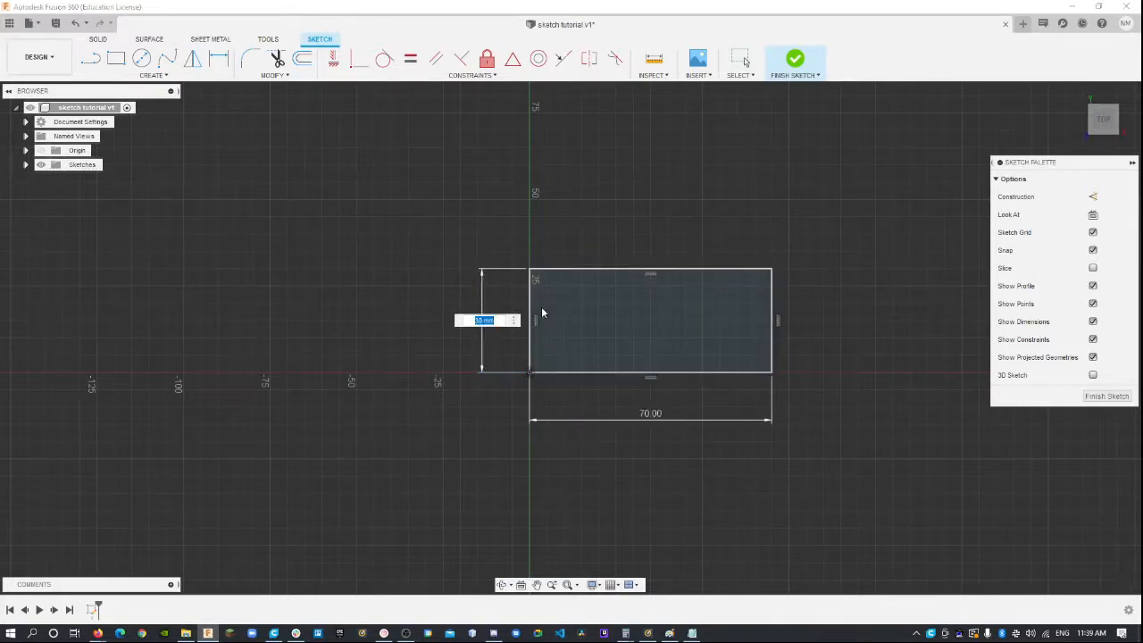
type("20")
key("Return")
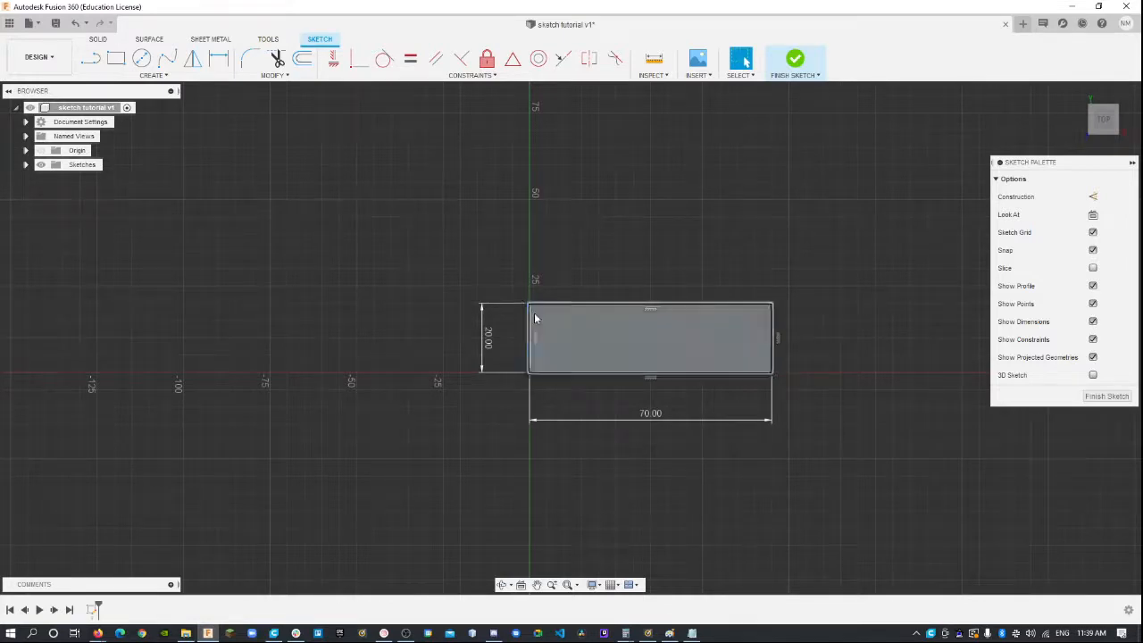
double_click(646, 419)
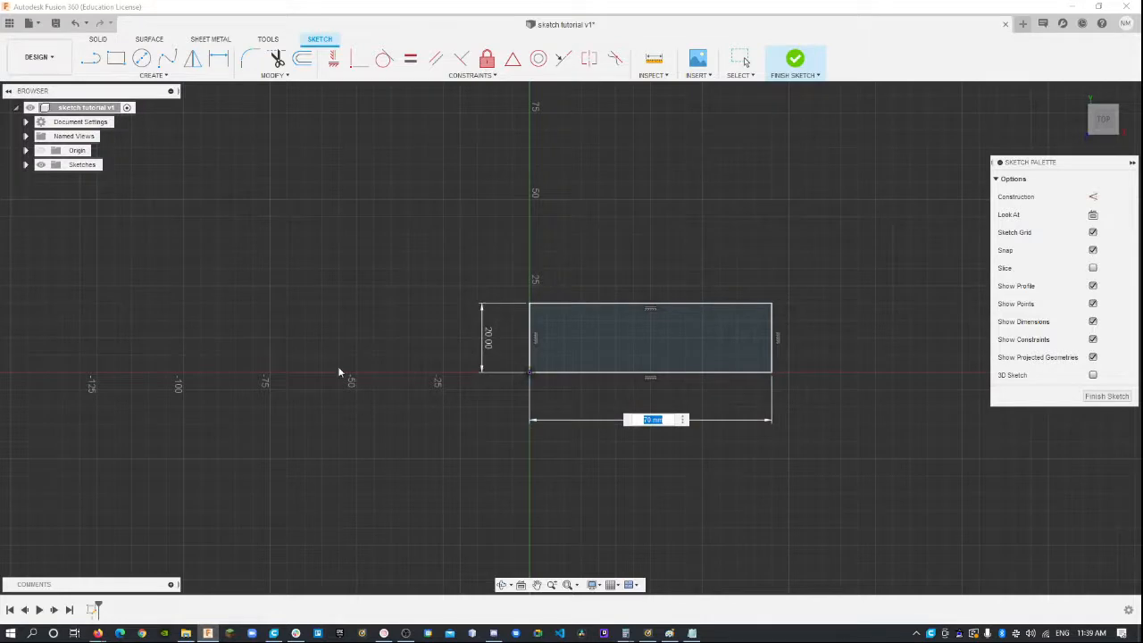
key("Return")
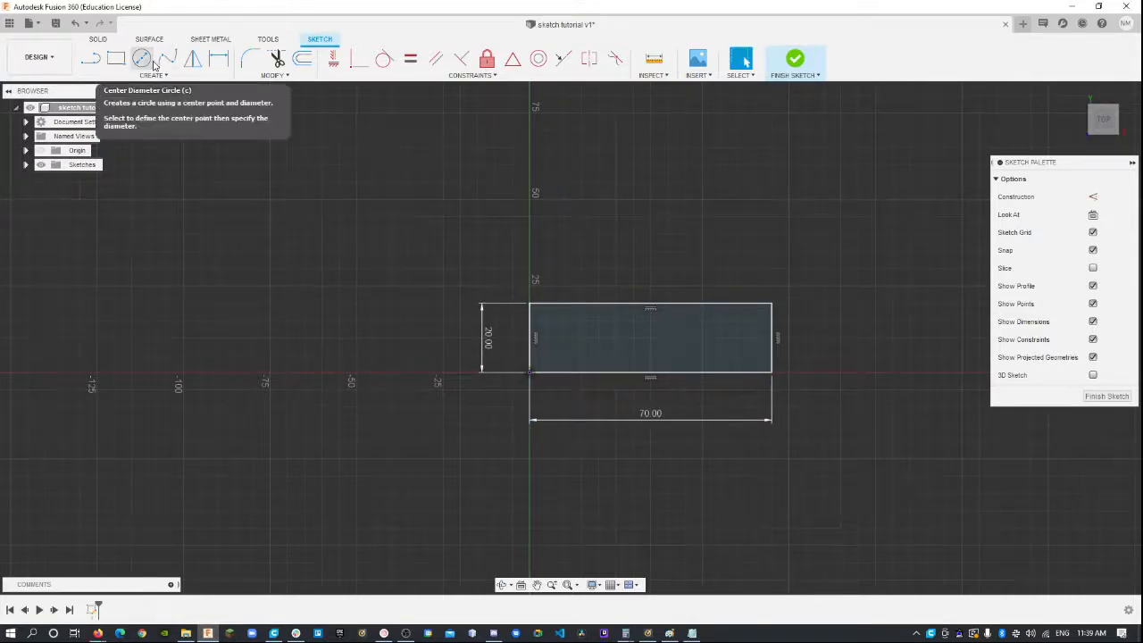
- Draw a center diameter circle of 60 mm above the rectangle, centred on the vertical axis about 100 mm from the origin
scroll(579, 261, "down", 2)
middle_click_drag(580, 262, 601, 411)
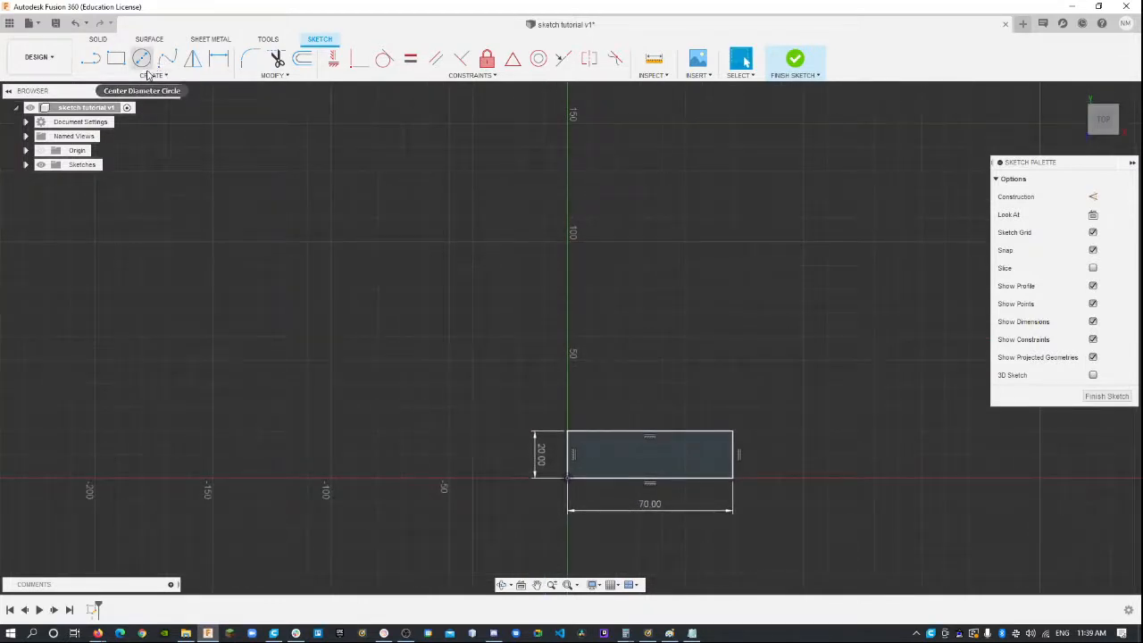
left_click(152, 75)
mouse_move(145, 117)
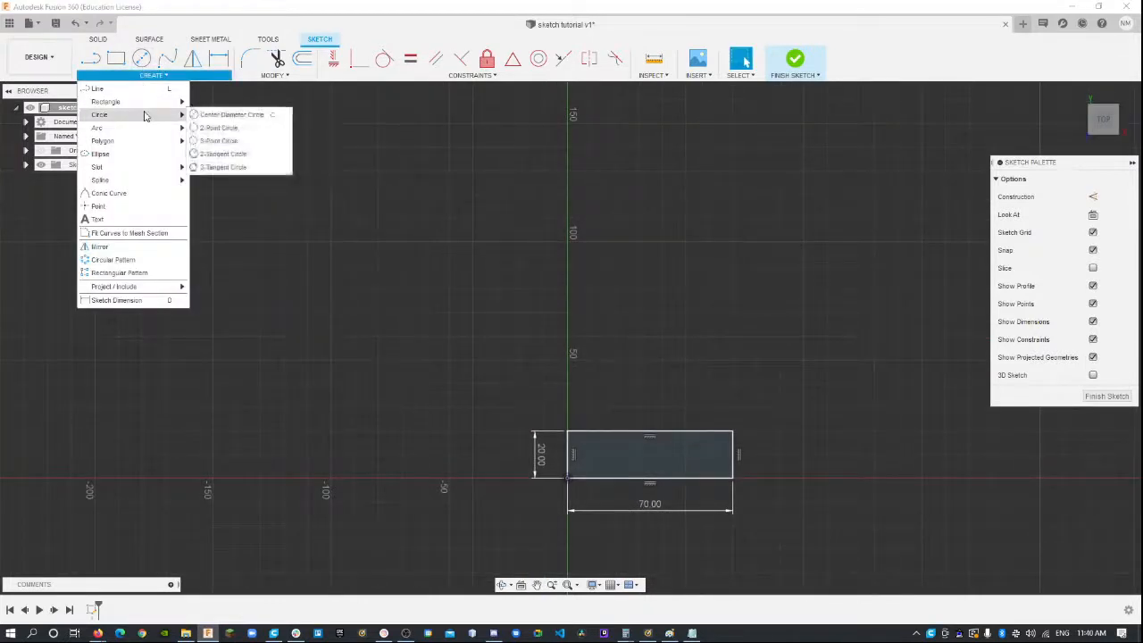
left_click(215, 114)
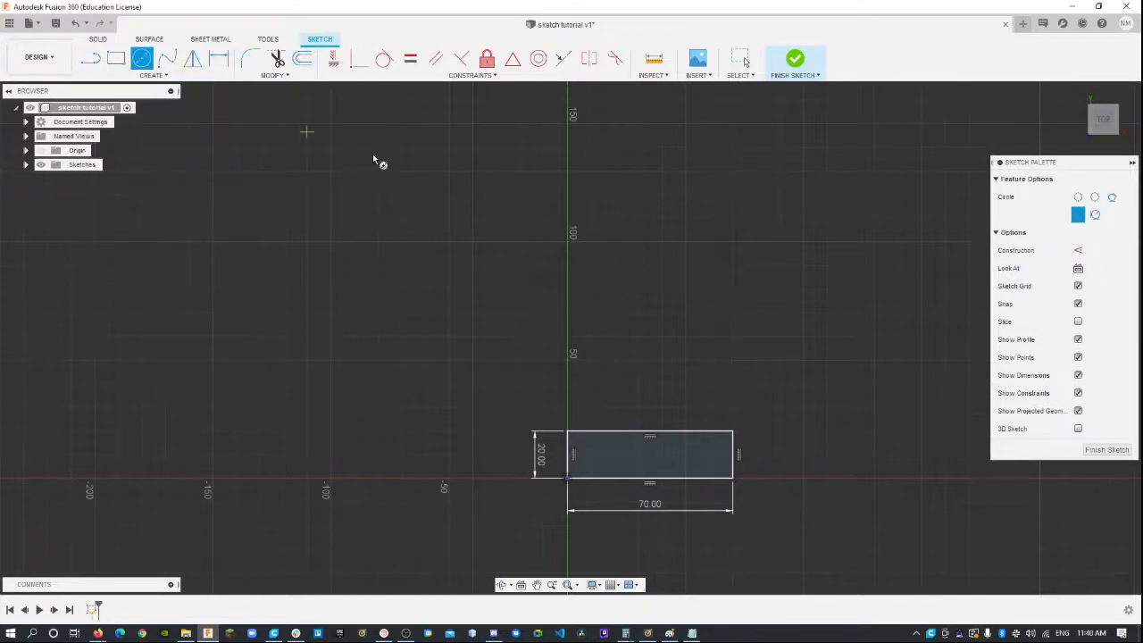
scroll(567, 239, "up", 2)
left_click(566, 241)
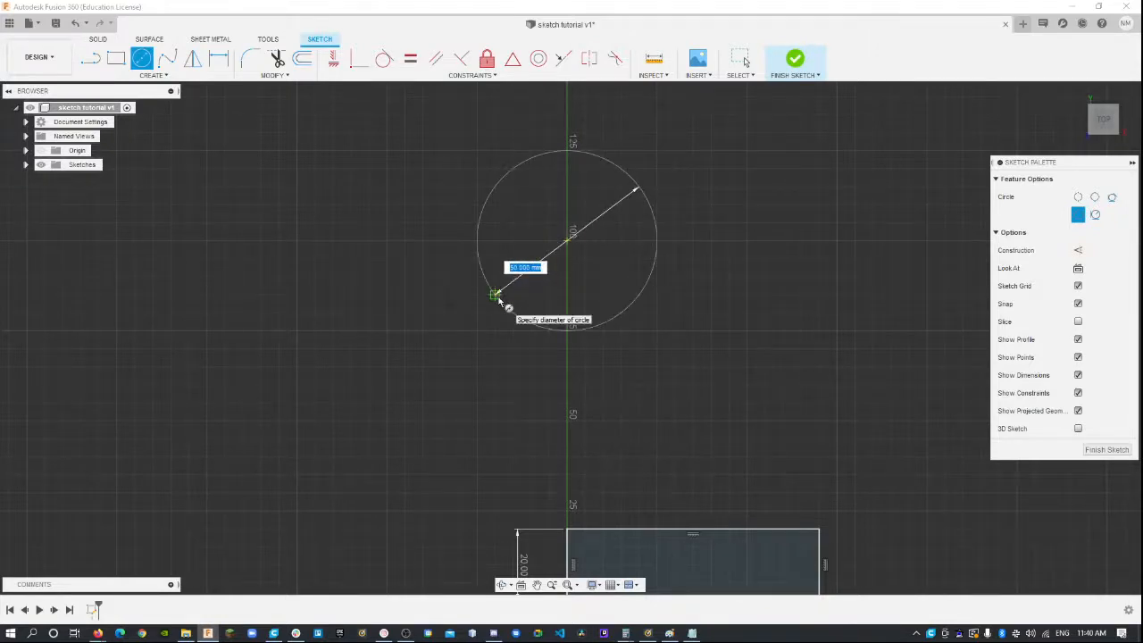
type("60")
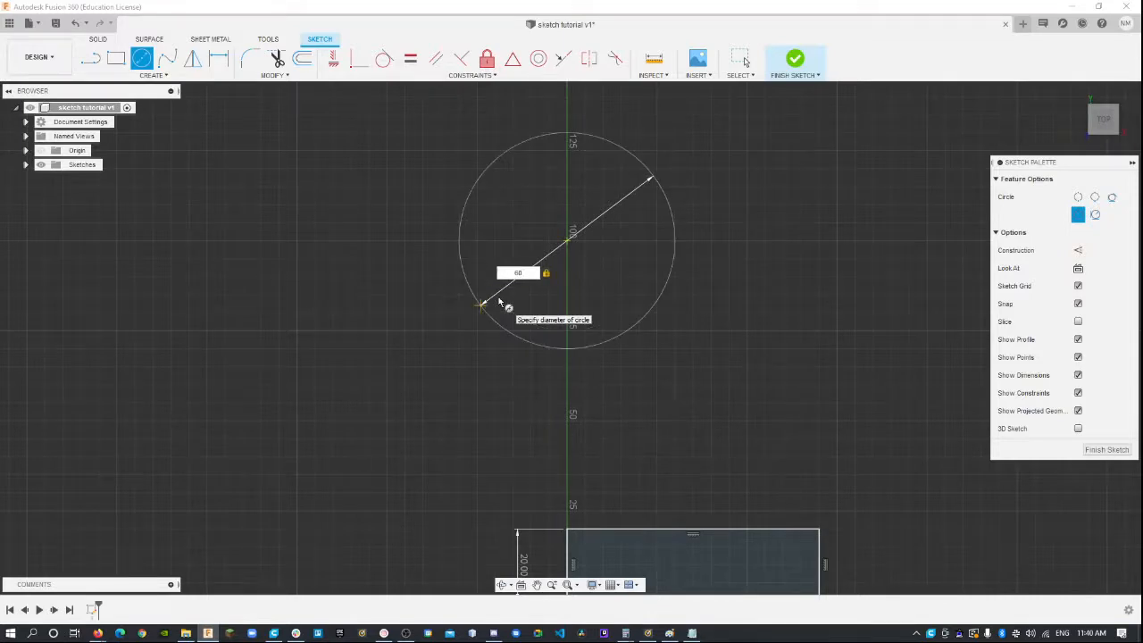
key("Return")
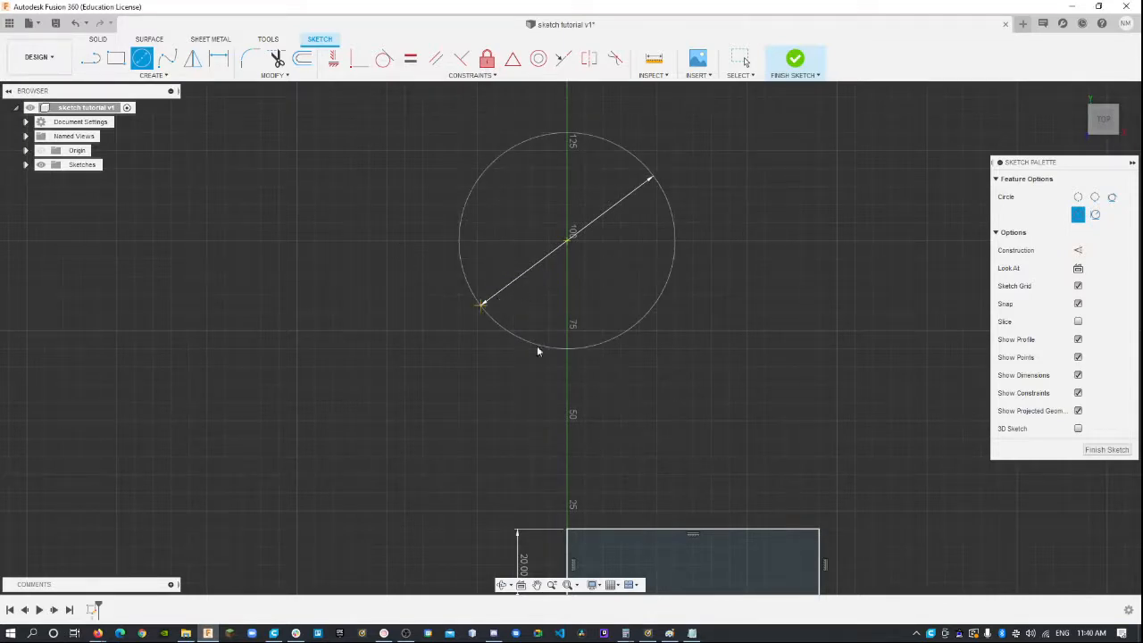
left_click_drag(515, 272, 561, 244)
key("Escape")
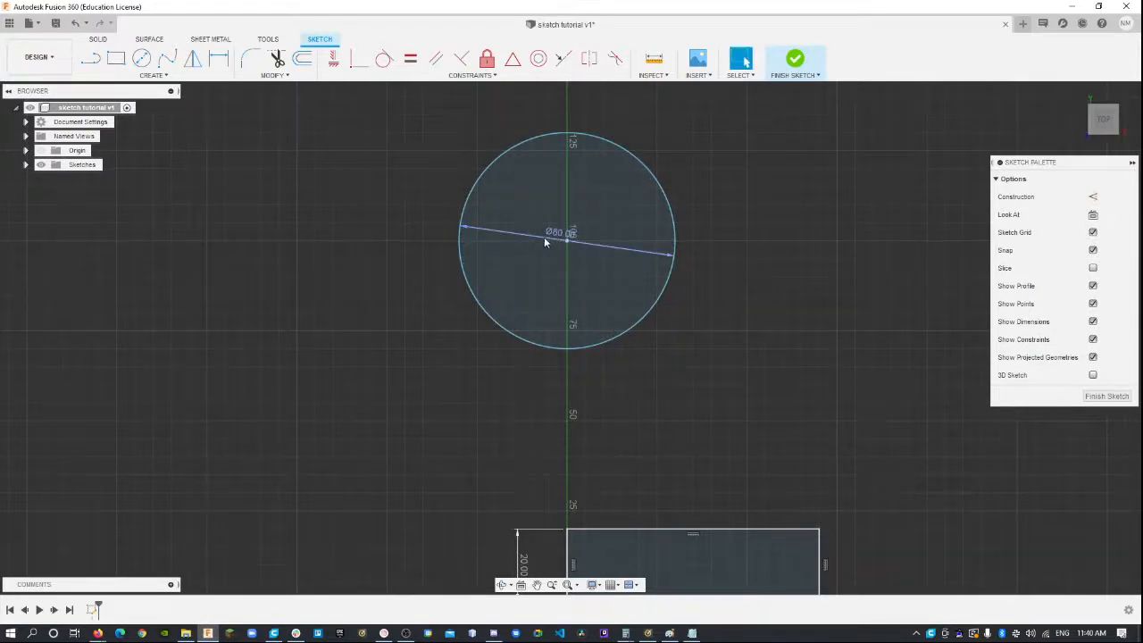
- Set the circle's diameter to 70 mm and reposition its diameter dimension inside the circle
double_click(563, 235)
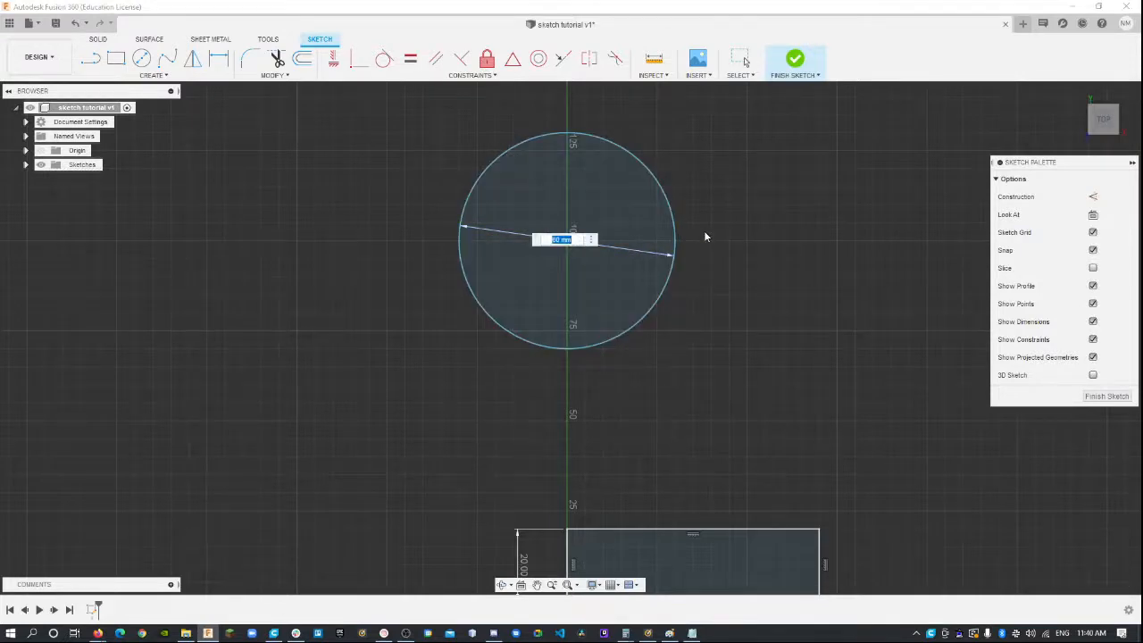
type("70")
key("Return")
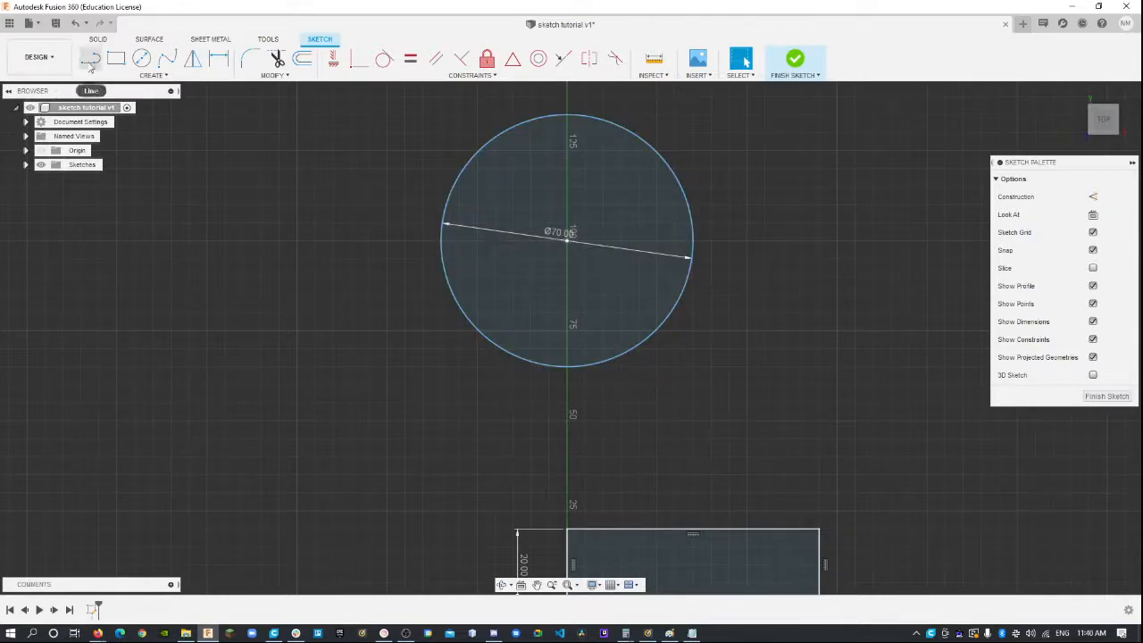
left_click_drag(489, 237, 564, 239)
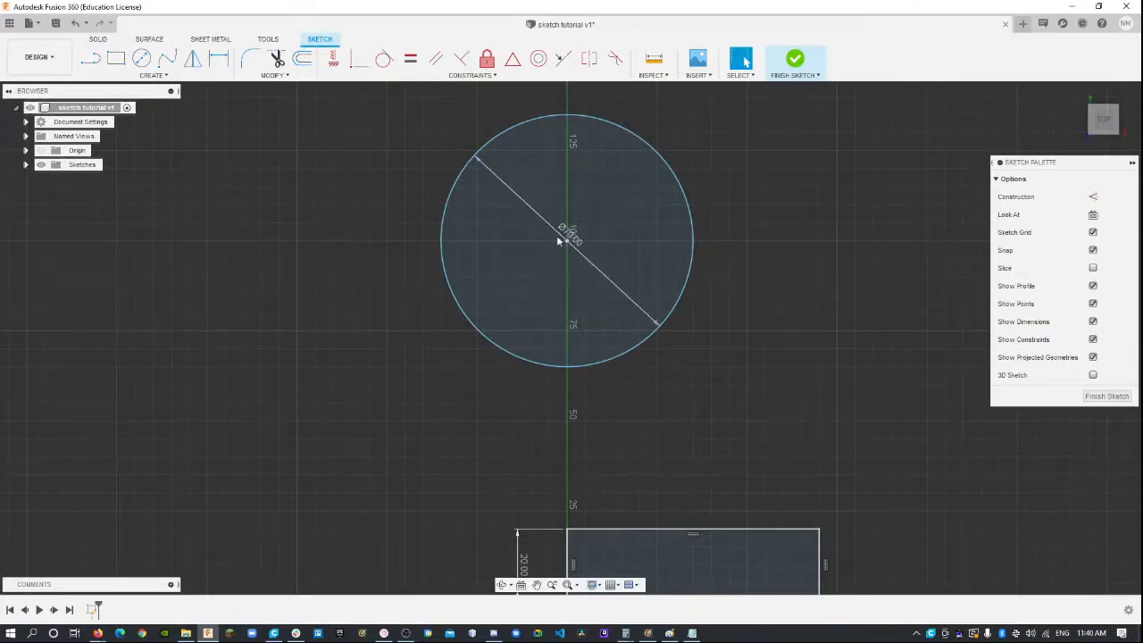
- Draw two connected lines between rectangle and circle: a horizontal one starting on the vertical axis, and one slanting back up from its free end
scroll(190, 223, "down", 2)
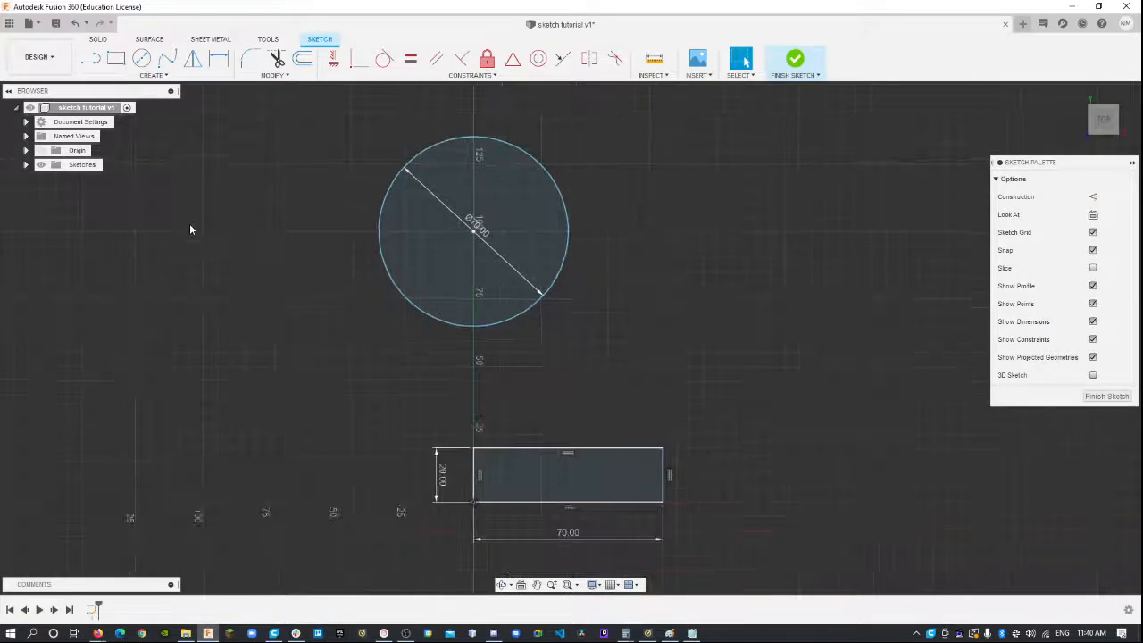
left_click(94, 65)
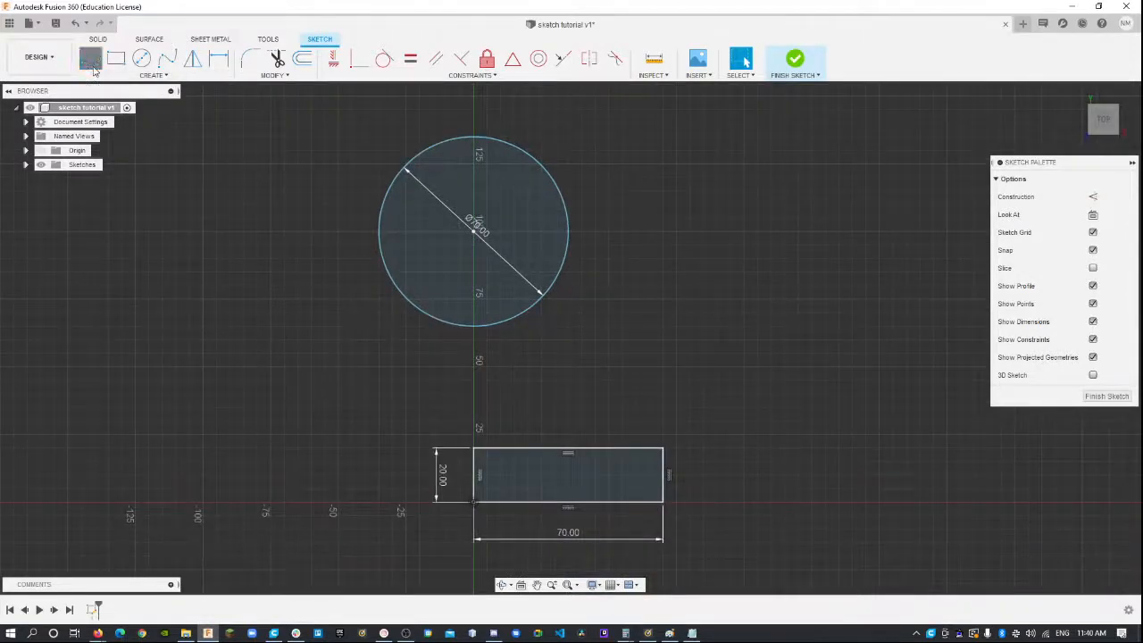
scroll(474, 417, "up", 3)
left_click(474, 399)
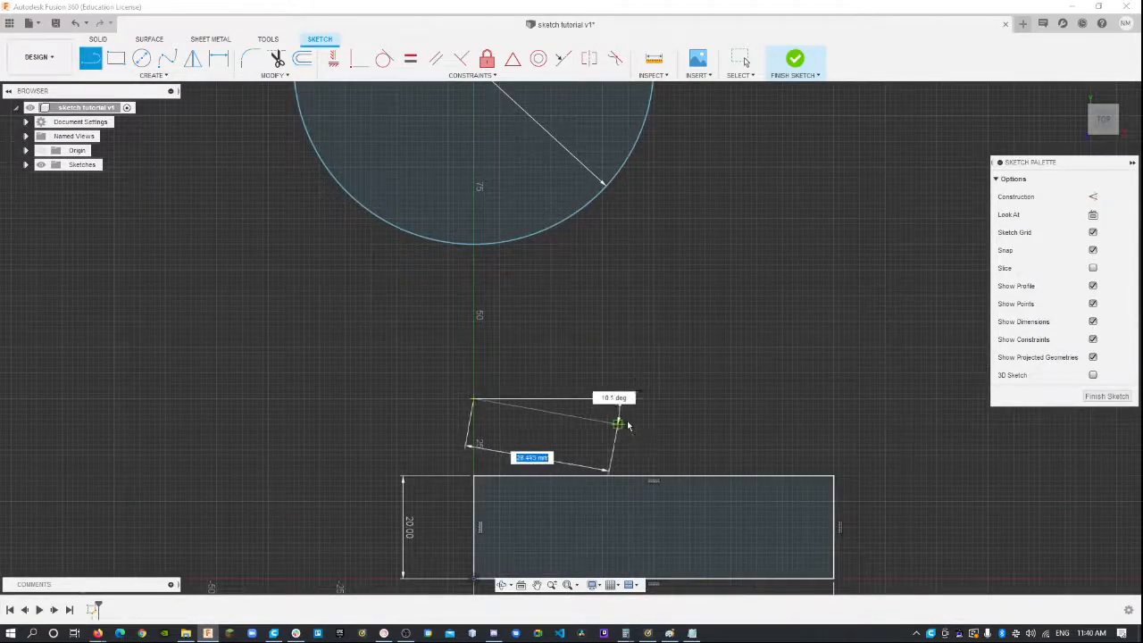
left_click(705, 400)
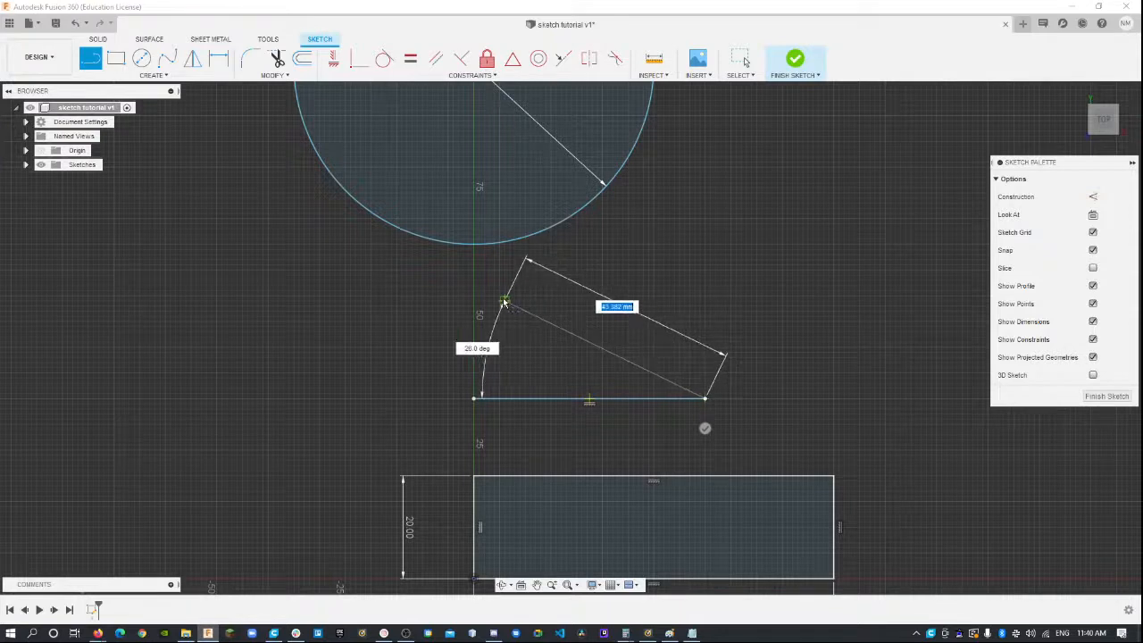
left_click(561, 282)
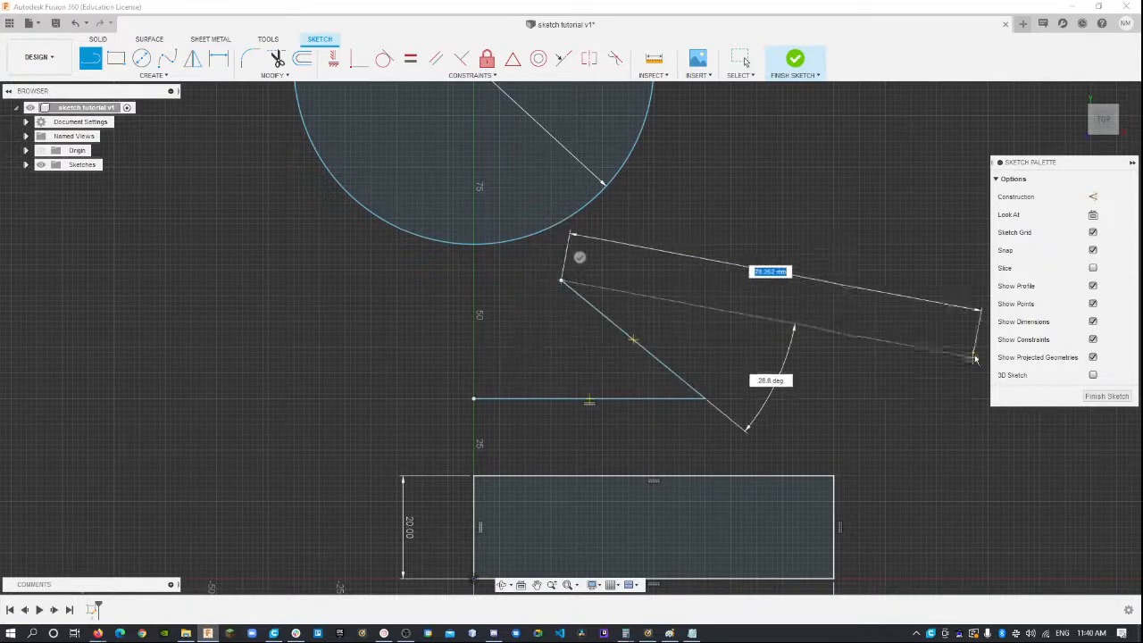
key("Escape")
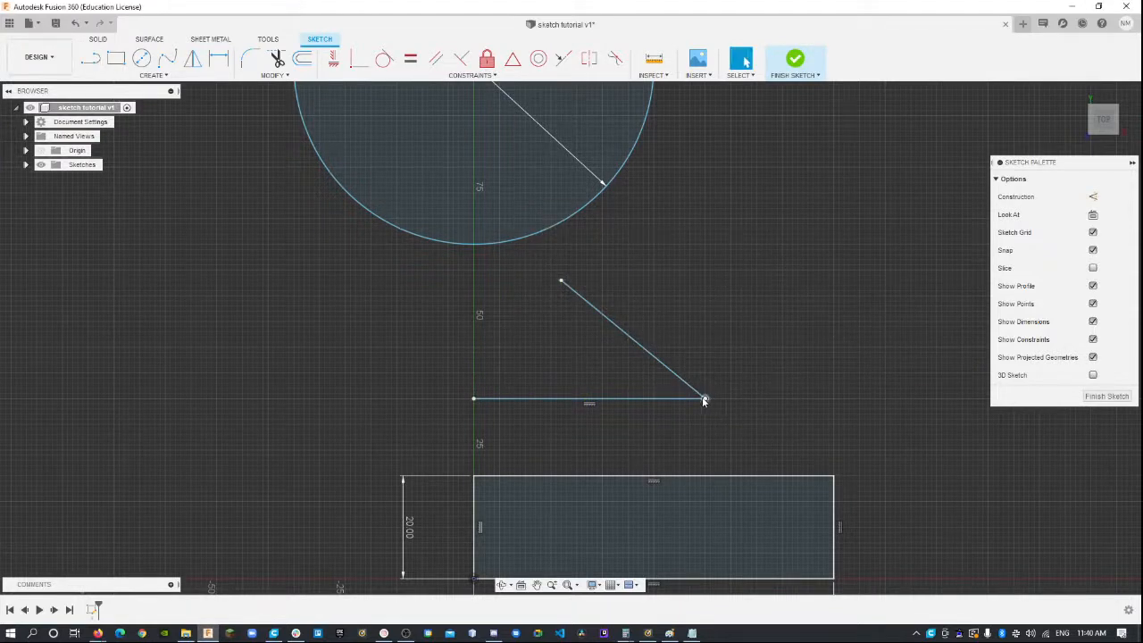
scroll(704, 400, "up", 3)
scroll(691, 402, "down", 3)
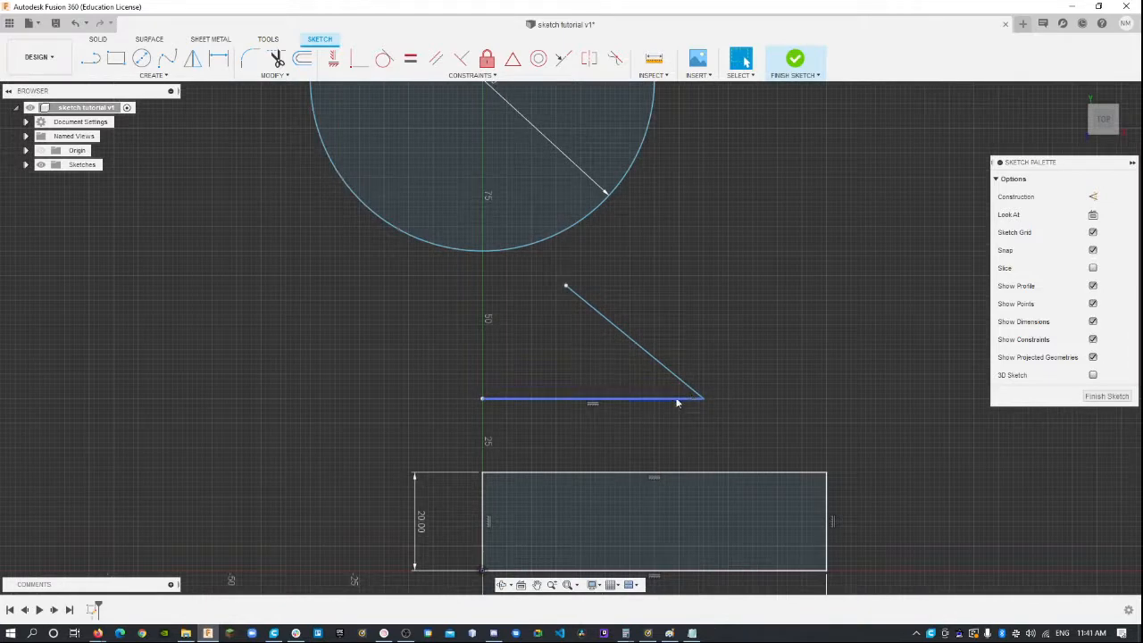
scroll(663, 409, "up", 3)
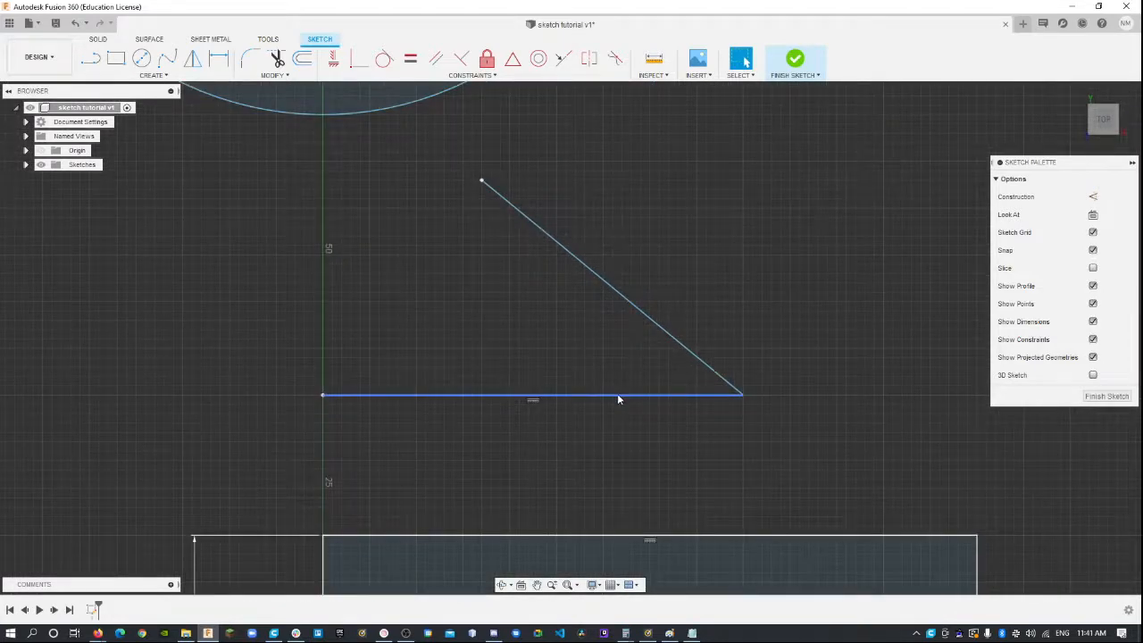
left_click(618, 399)
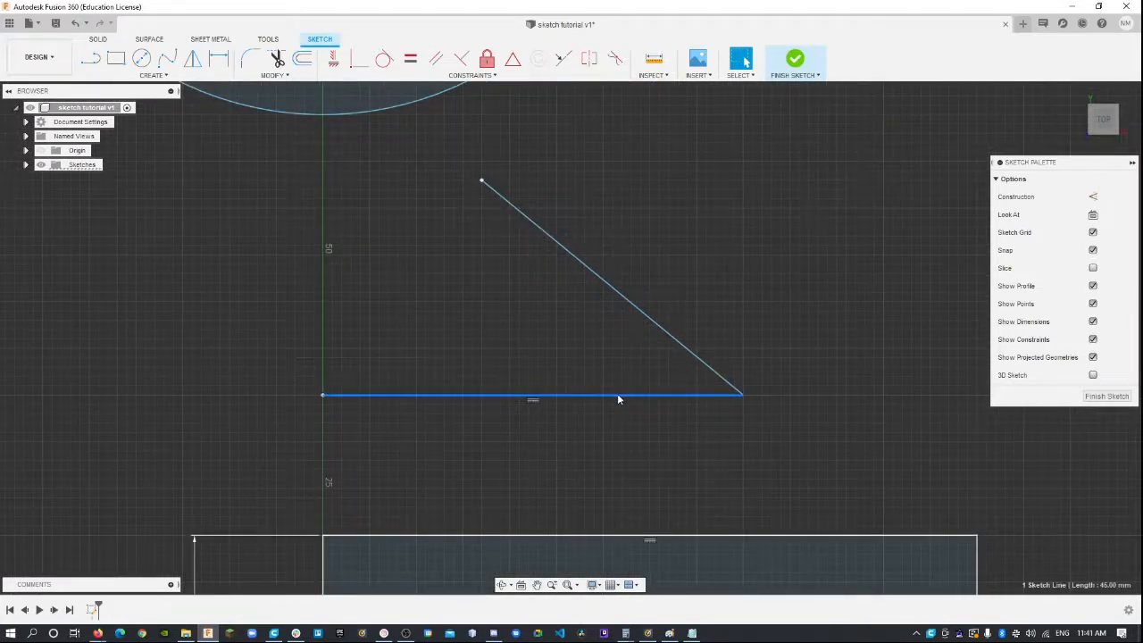
left_click(701, 359)
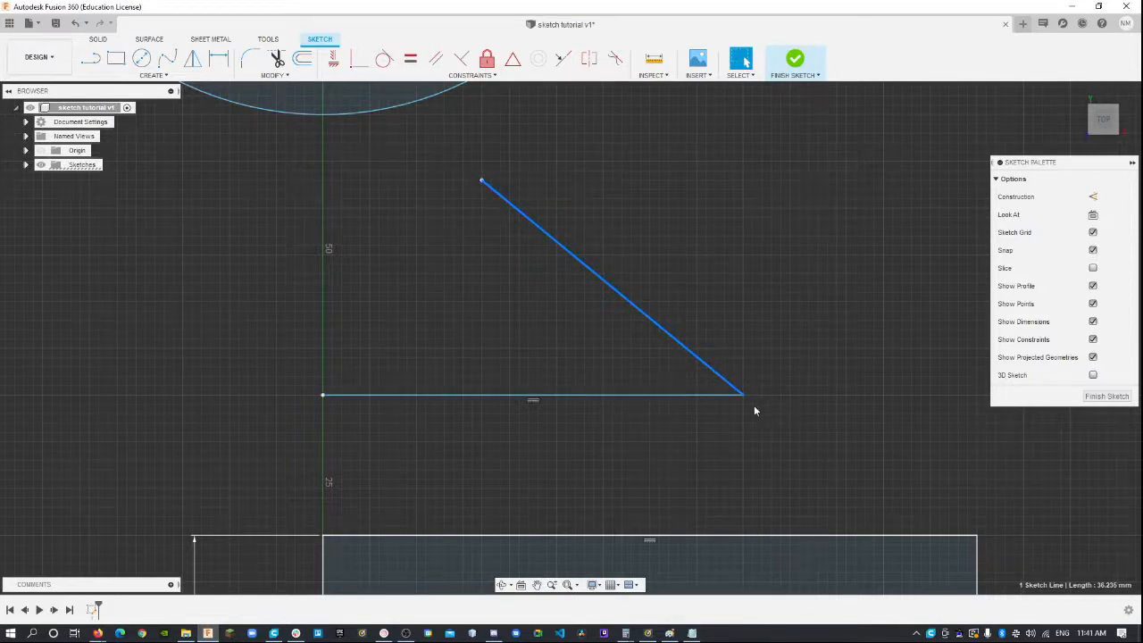
scroll(753, 409, "up", 2)
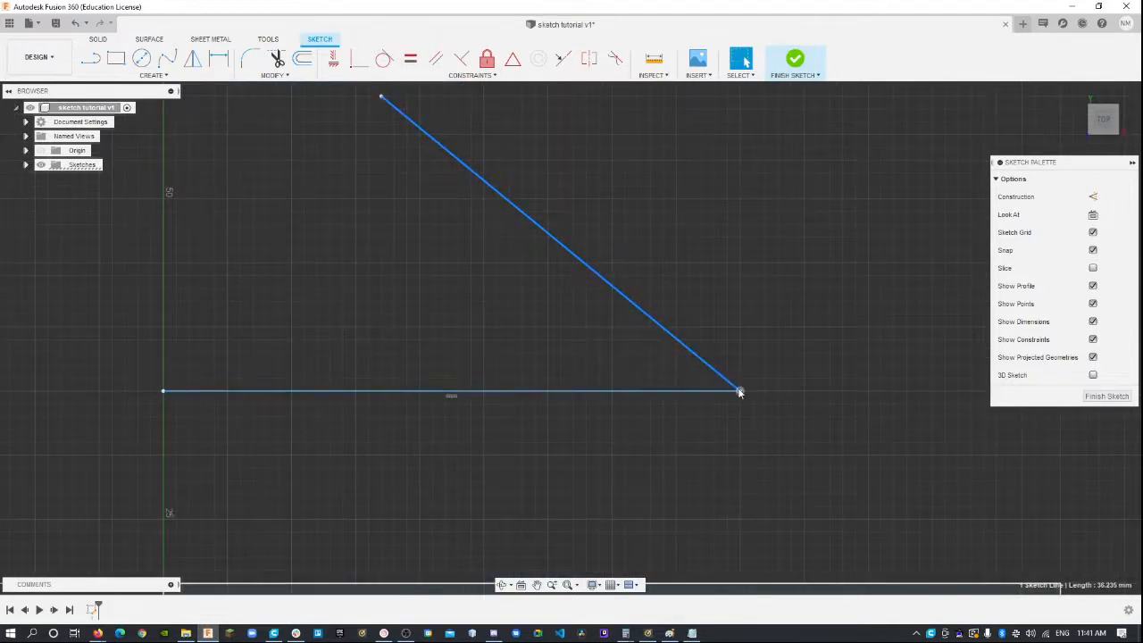
scroll(298, 241, "down", 3)
left_click(300, 190)
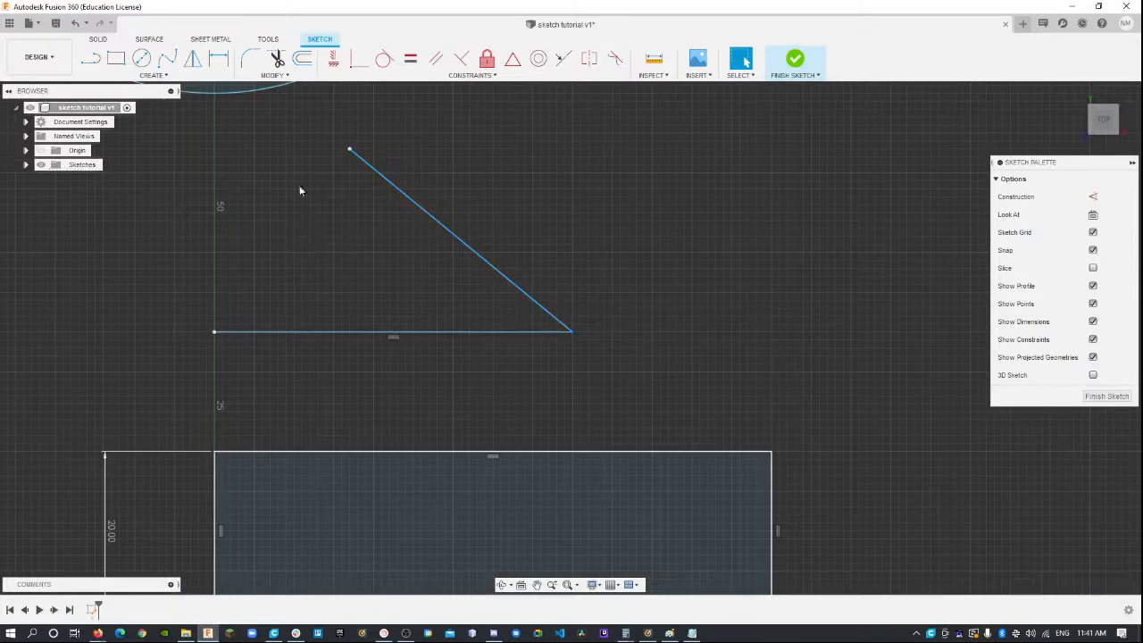
- Dimension the length of the horizontal line between the rectangle and the circle, accepting the drawn value
left_click(218, 60)
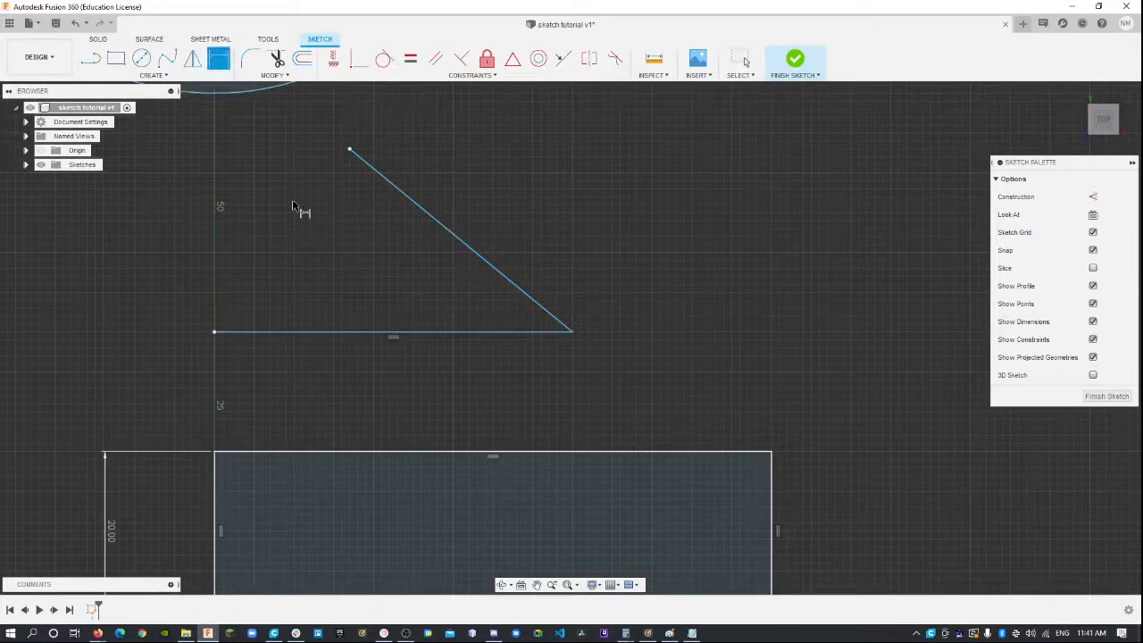
left_click(544, 338)
left_click(547, 376)
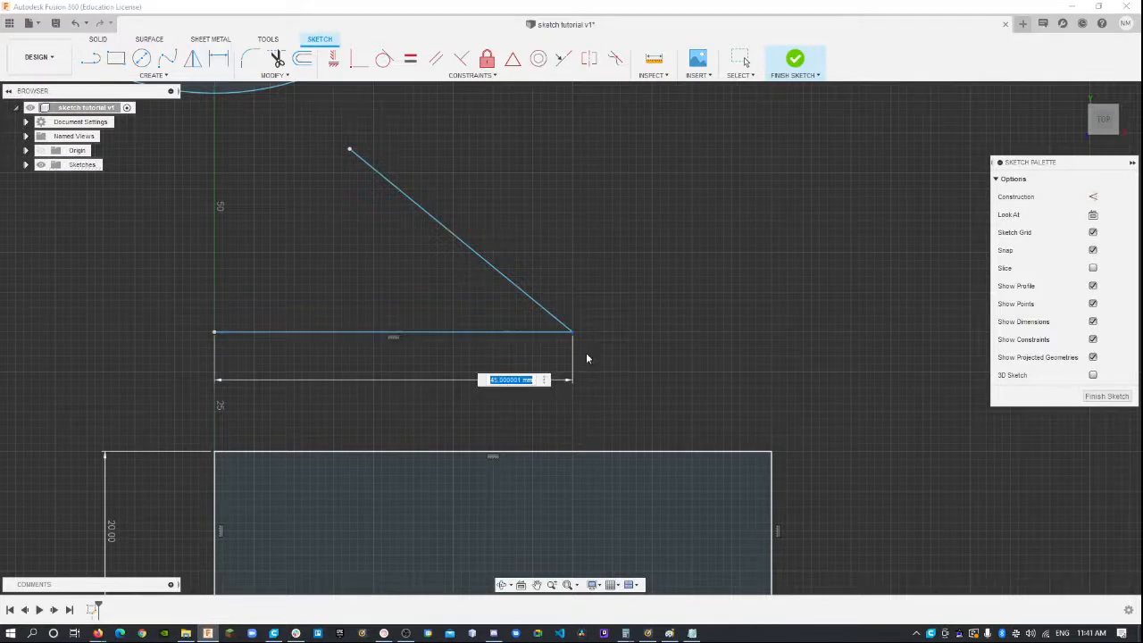
key("Return")
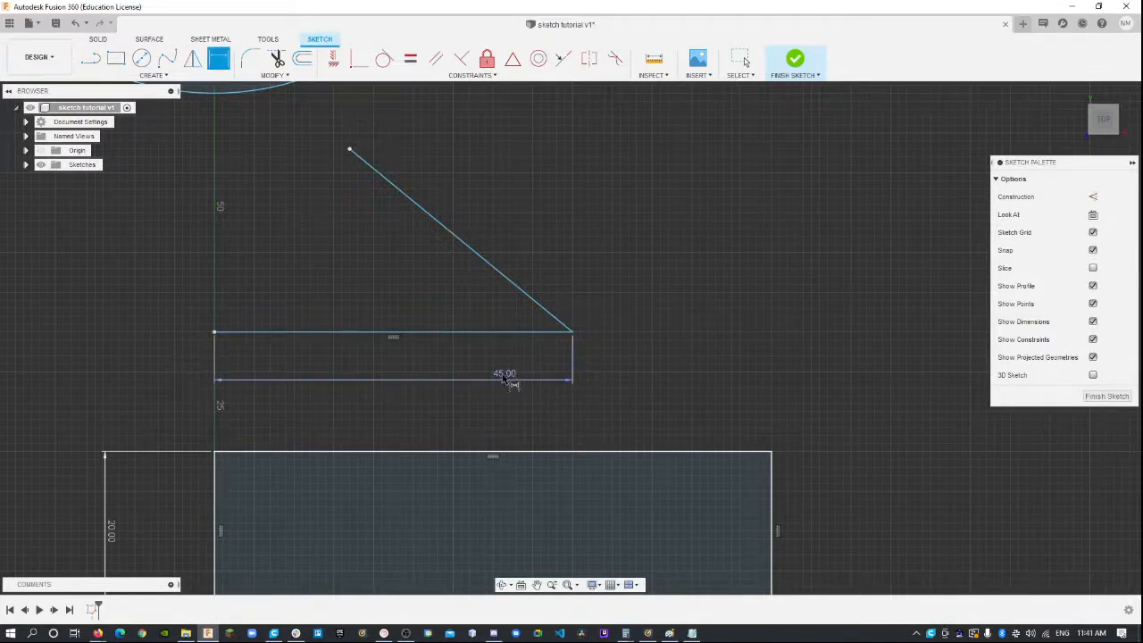
- Dimension the slanting line's length at its drawn value and slide the dimension text toward the line's middle
left_click(548, 313)
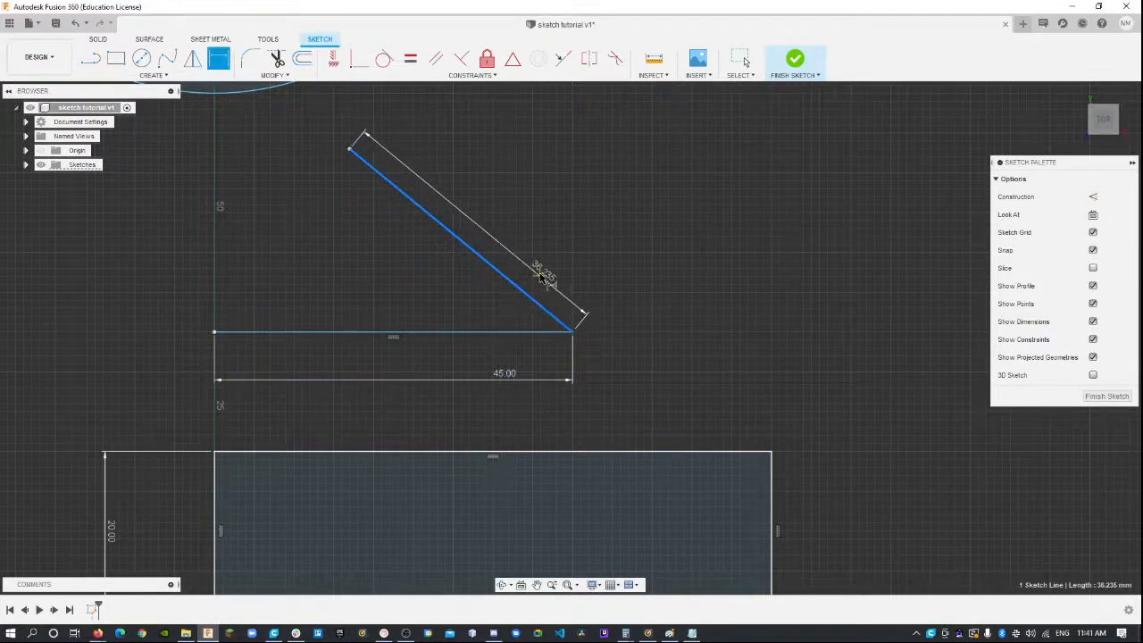
left_click(540, 278)
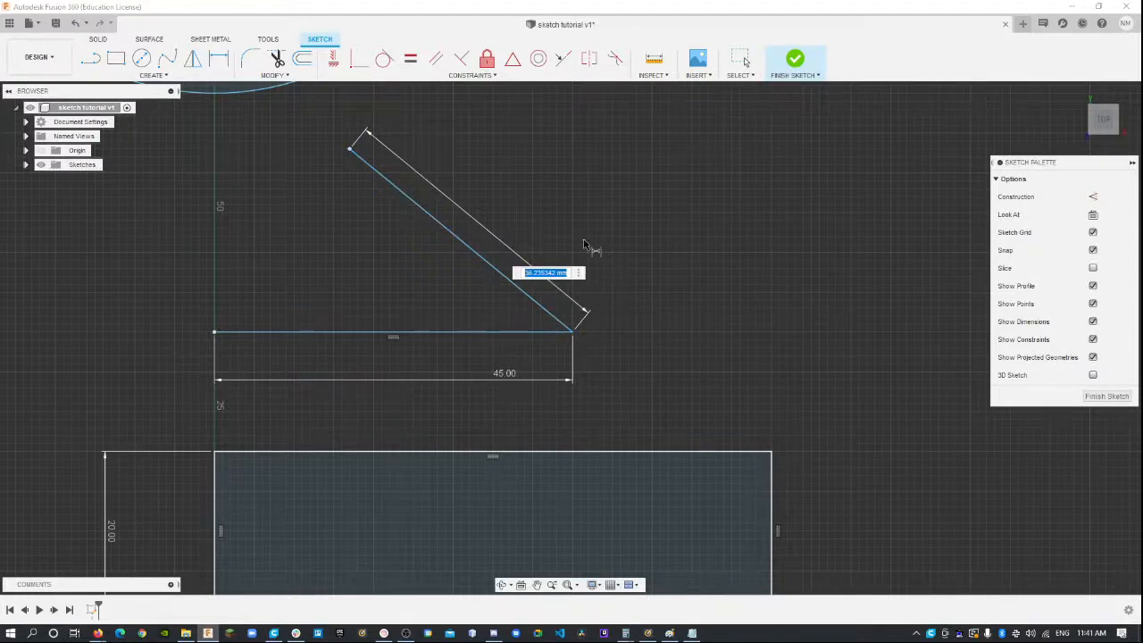
key("Return")
left_click_drag(546, 273, 500, 241)
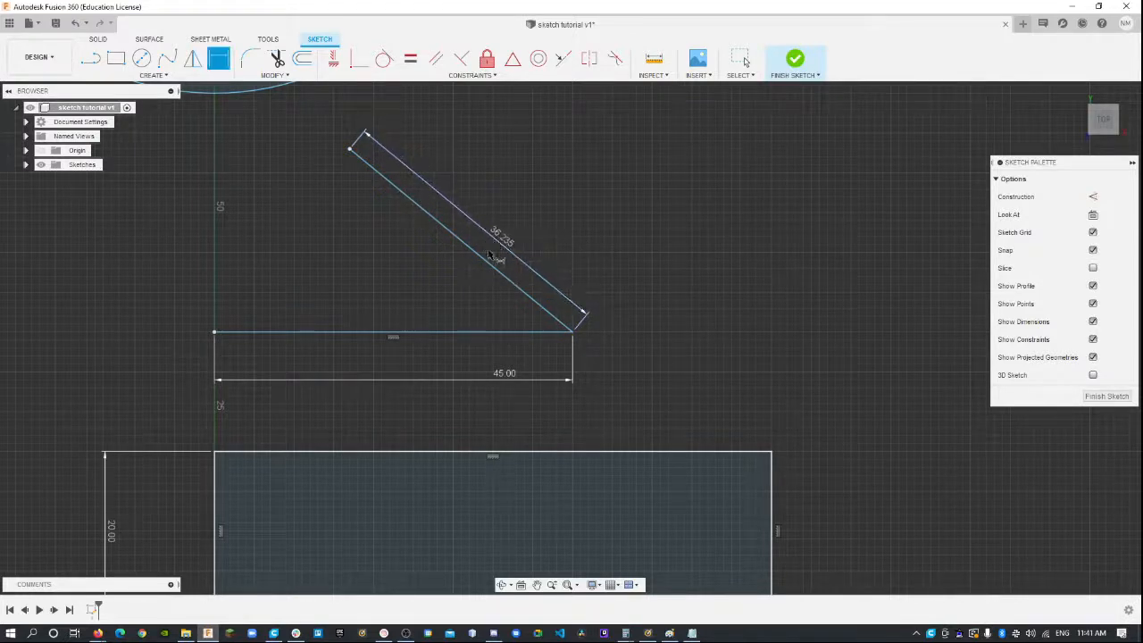
- Add an angle dimension between the slanting line and the horizontal line and set it to 45°
left_click(565, 329)
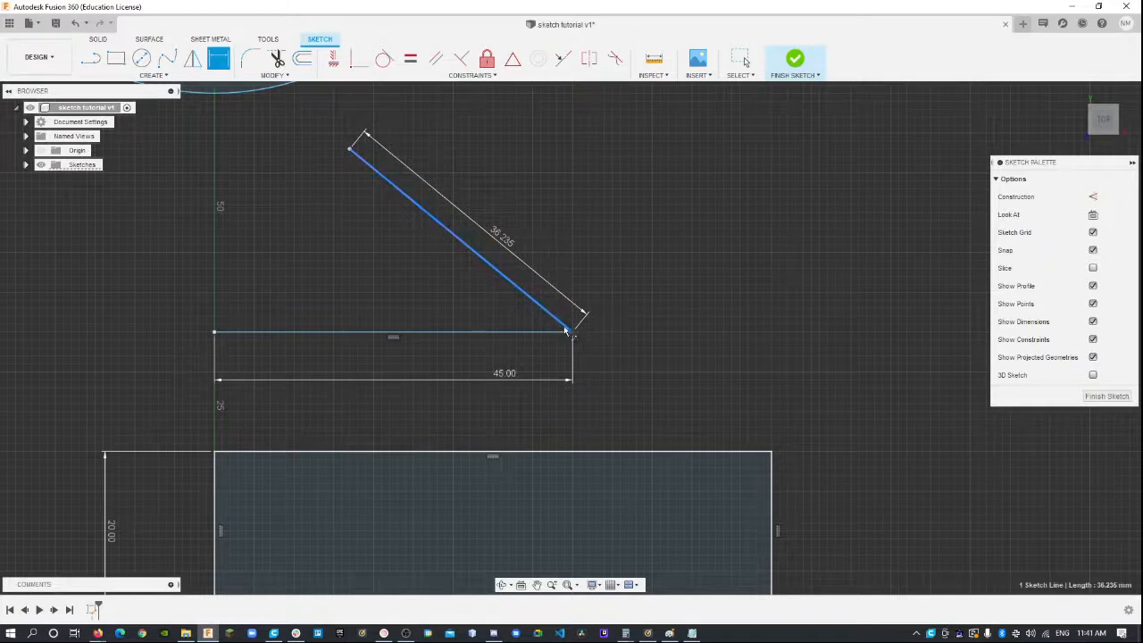
left_click(559, 330)
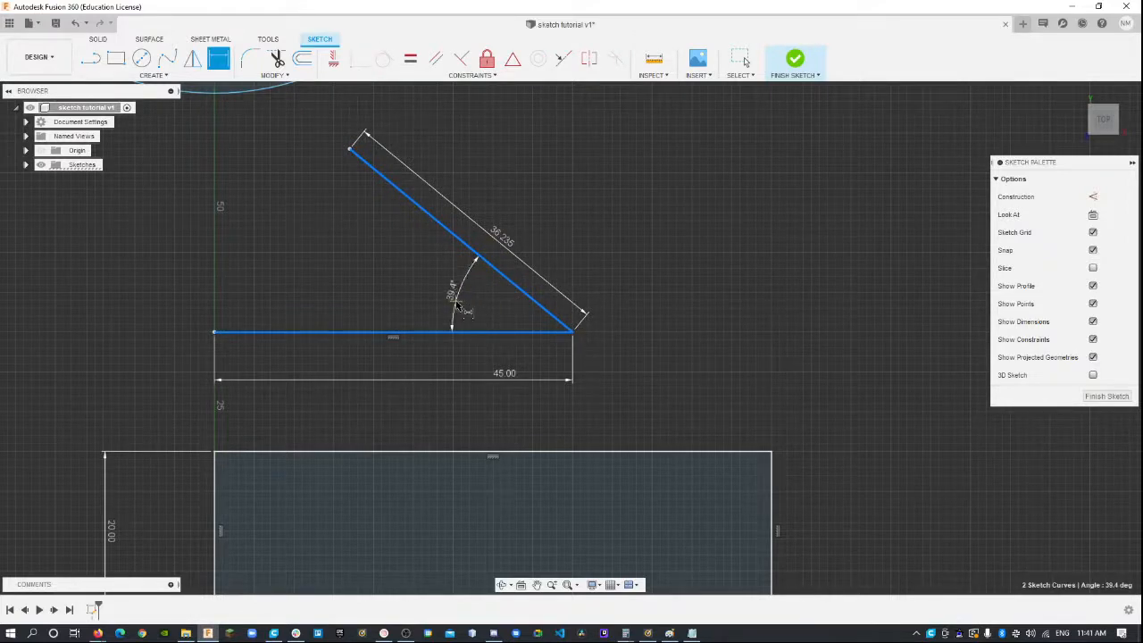
left_click(451, 313)
key("Return")
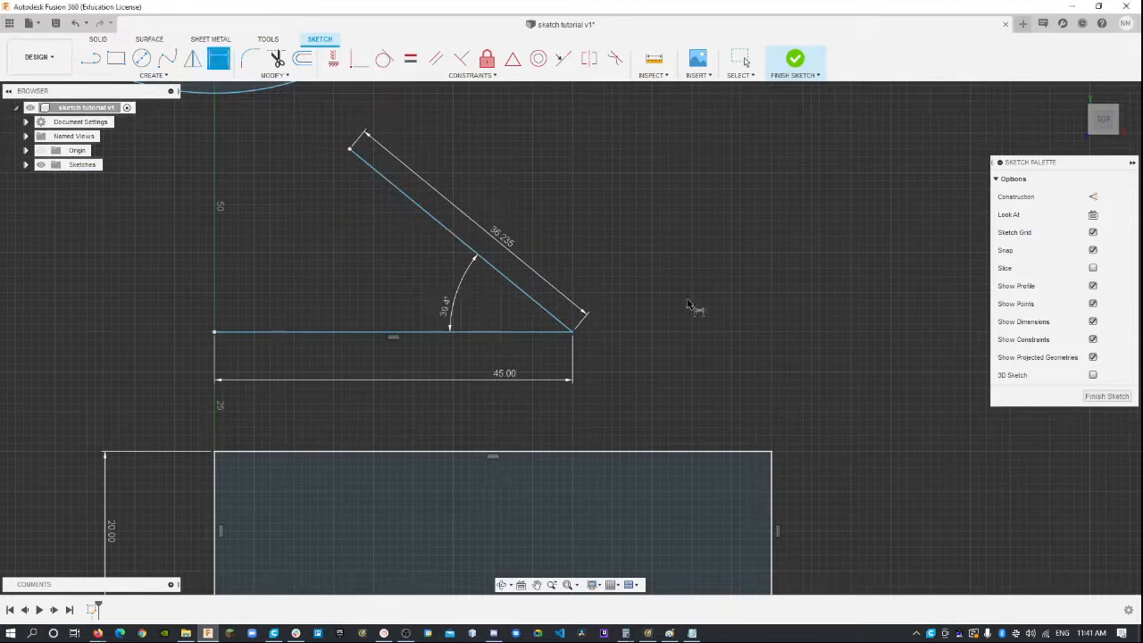
double_click(451, 312)
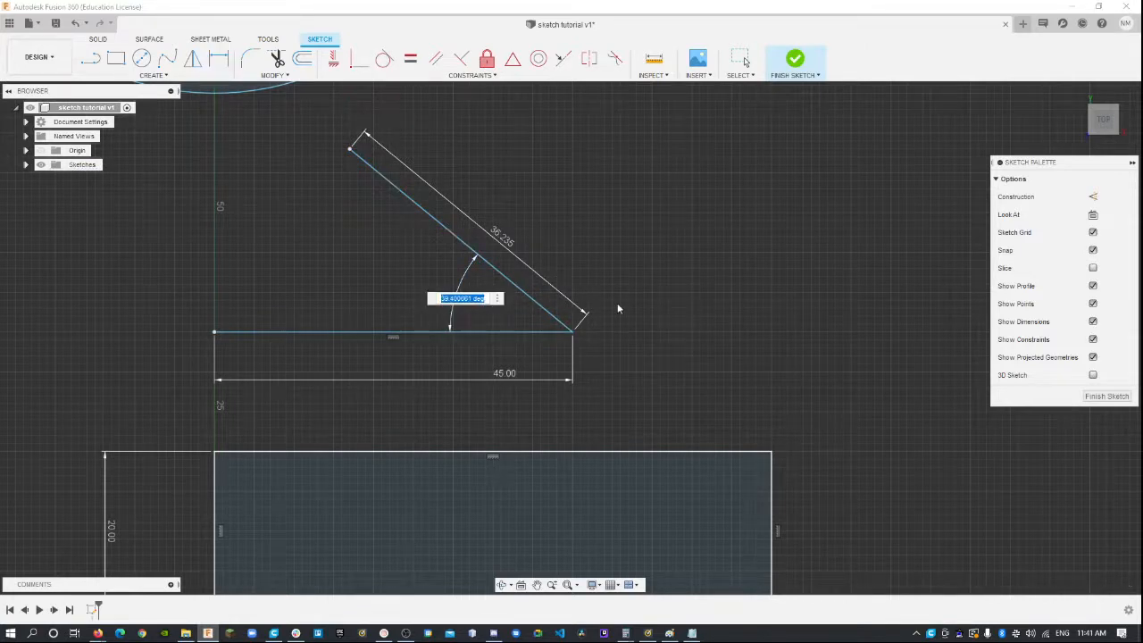
type("45")
key("Return")
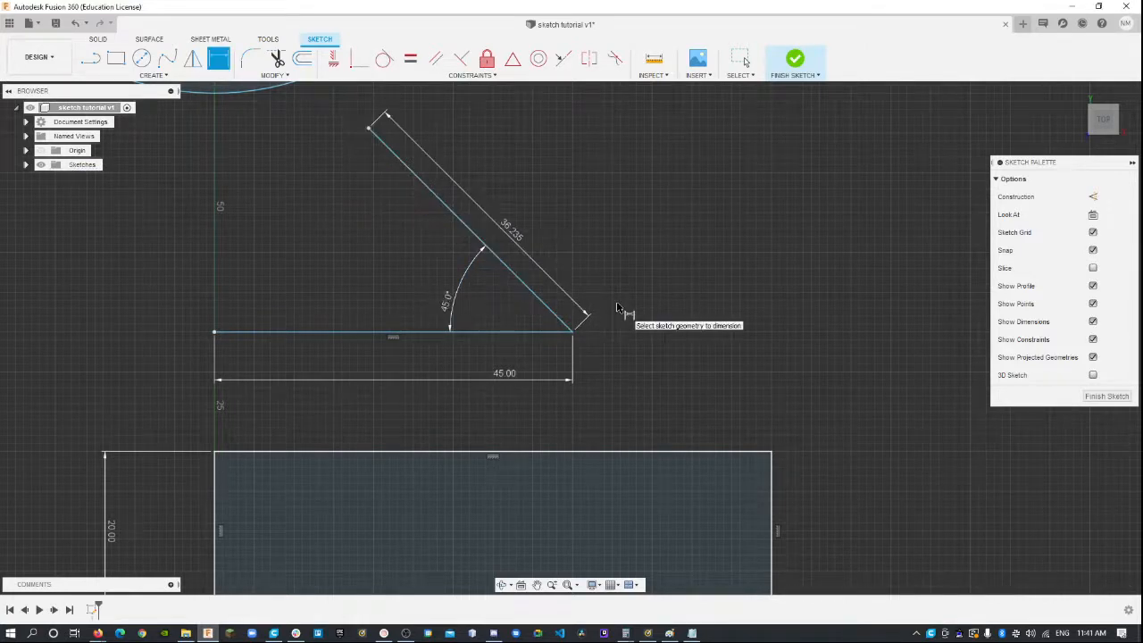
- Set the slanting line's length to 40 mm and the horizontal line's length to 50 mm
left_click(520, 197)
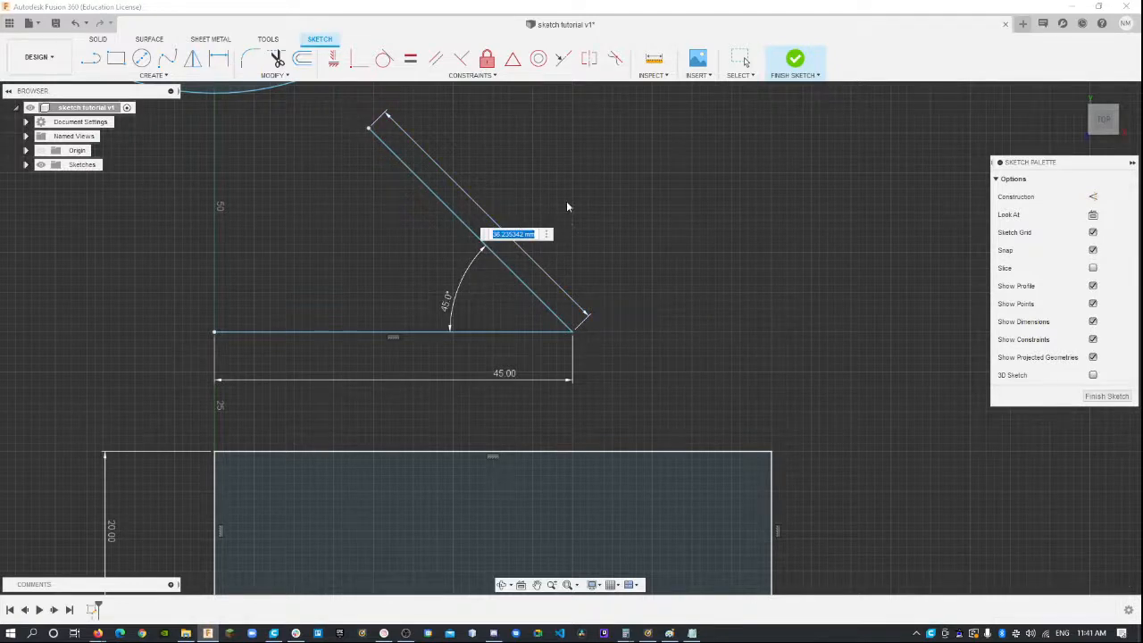
type("40")
key("Return")
scroll(510, 286, "down", 3)
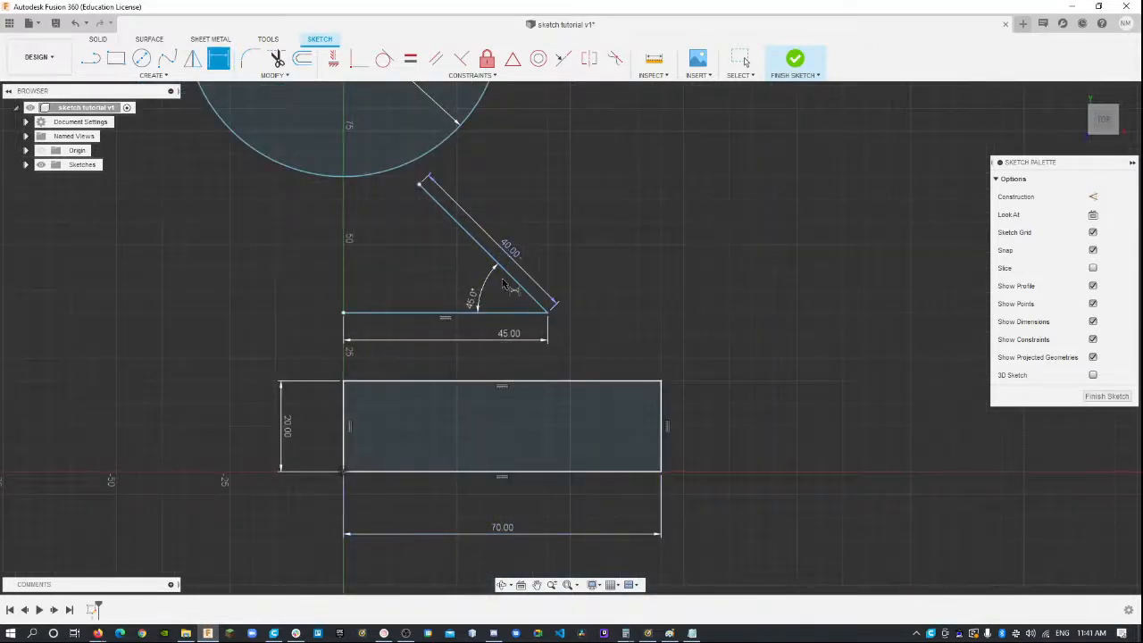
scroll(514, 350, "up", 2)
double_click(506, 330)
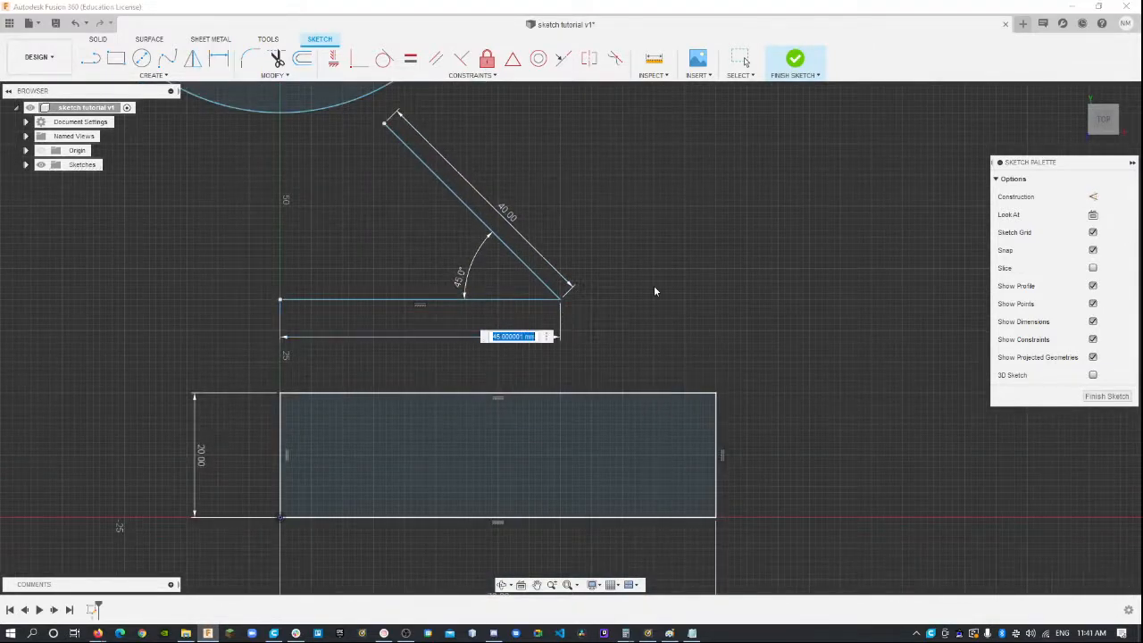
type("50")
key("Return")
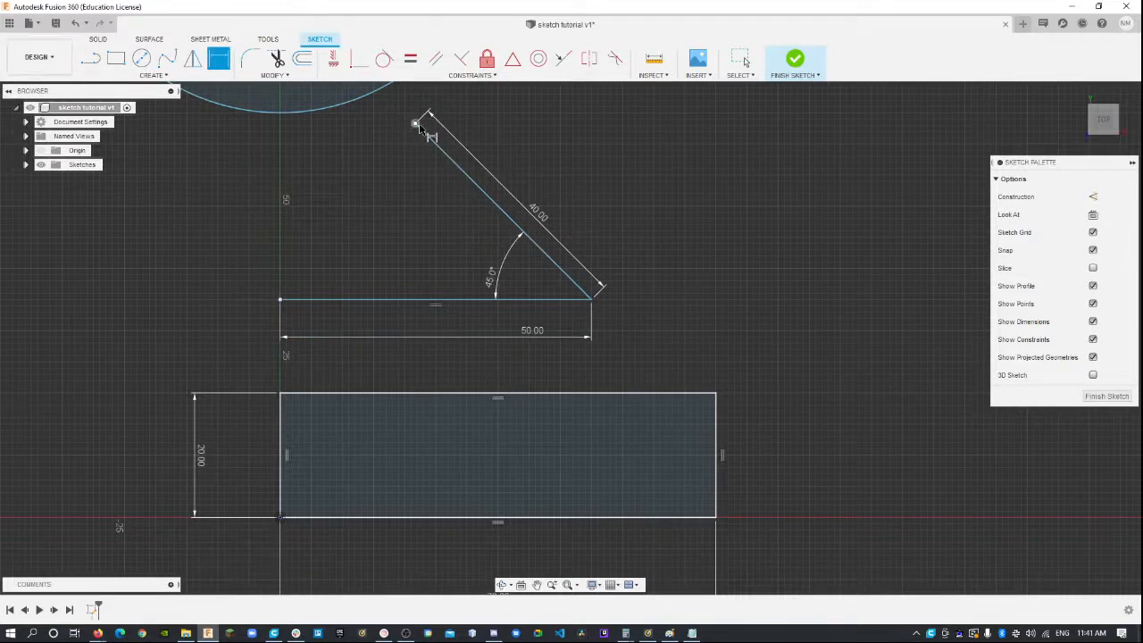
- Close the triangle with a line from the horizontal line's start on the vertical axis to the slanting line's free end
left_click(90, 58)
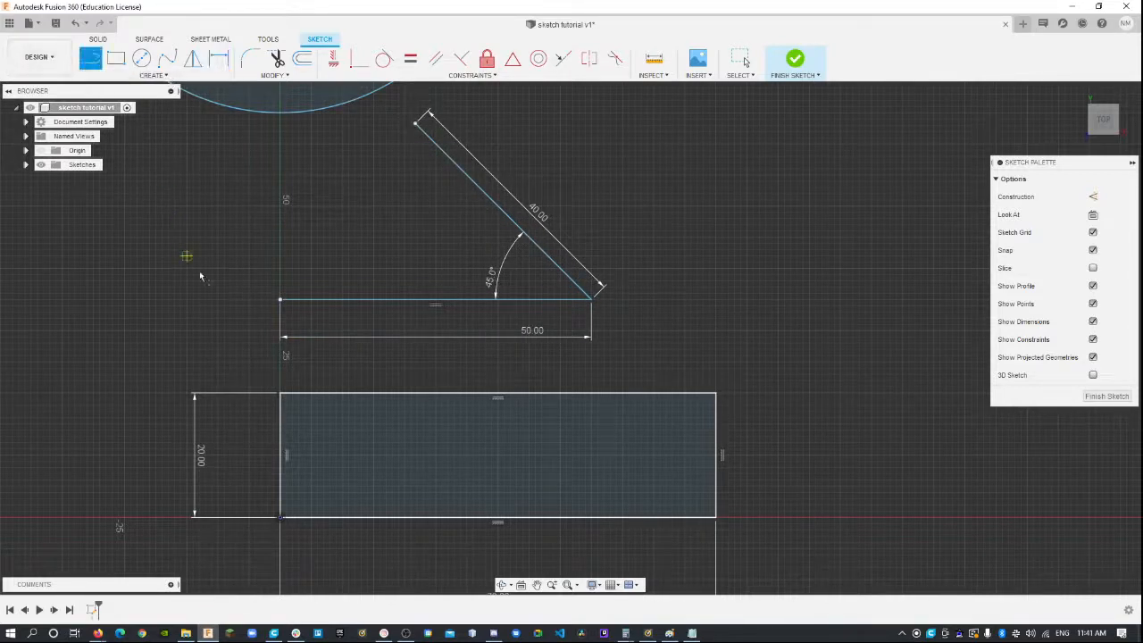
left_click(281, 301)
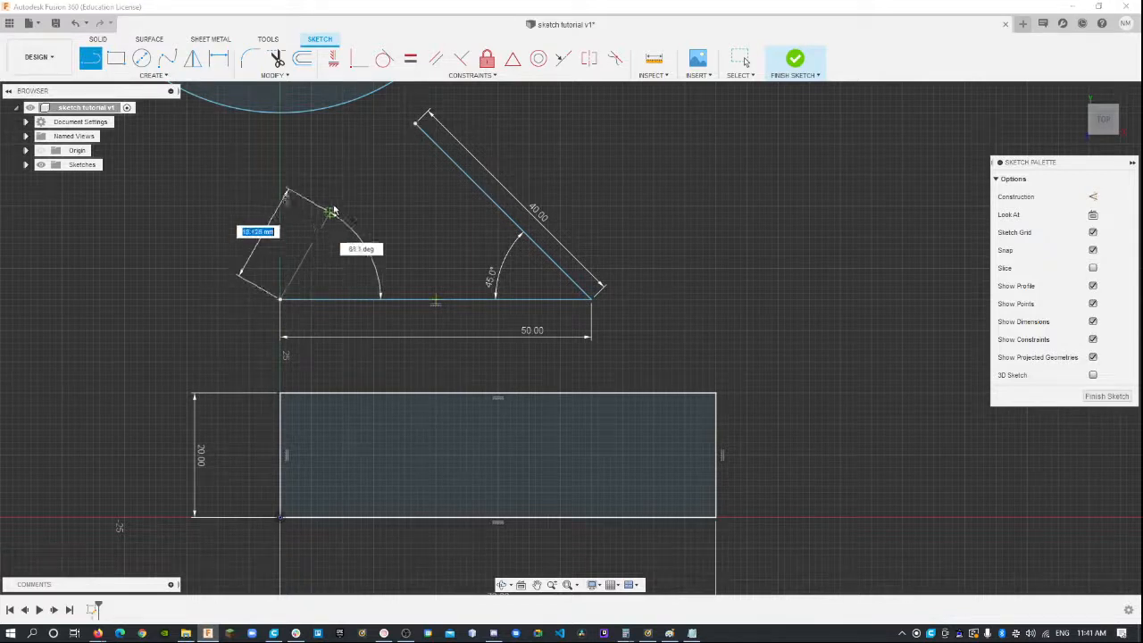
left_click(415, 125)
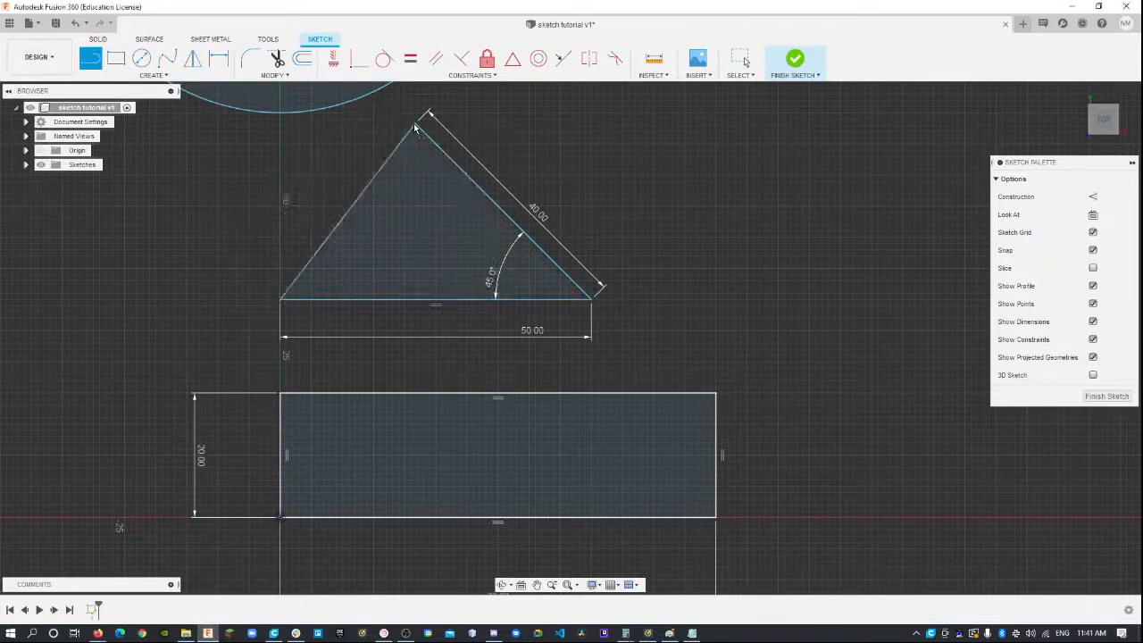
- Add a driven length dimension outside the triangle, along the newly drawn closing side
left_click(219, 58)
left_click(357, 214)
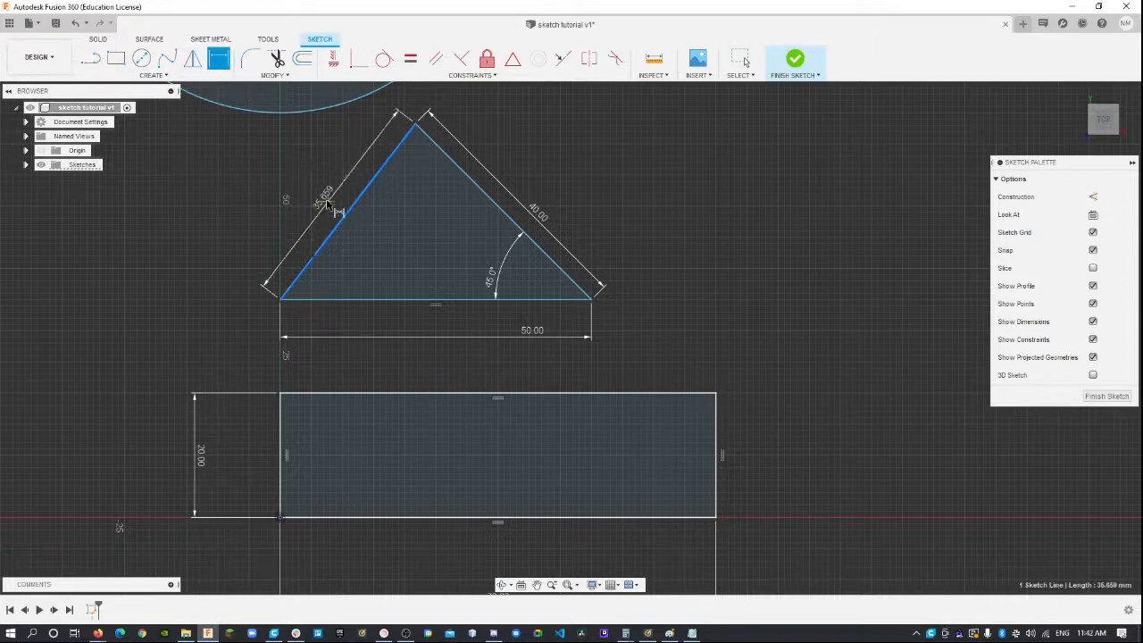
left_click(321, 196)
left_click(608, 331)
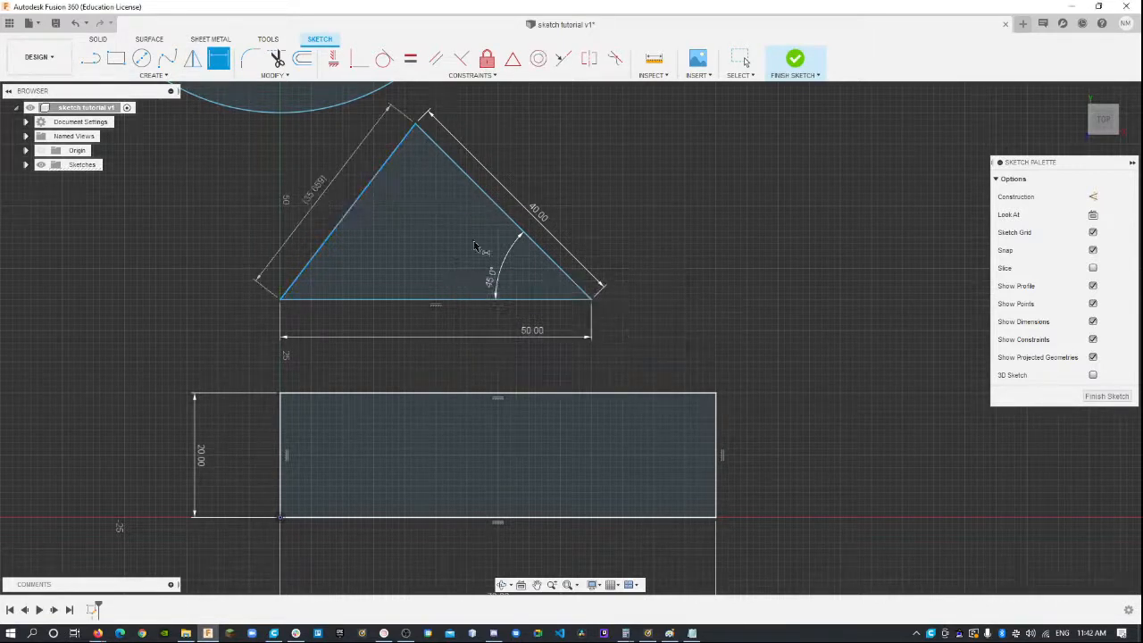
left_click(311, 197)
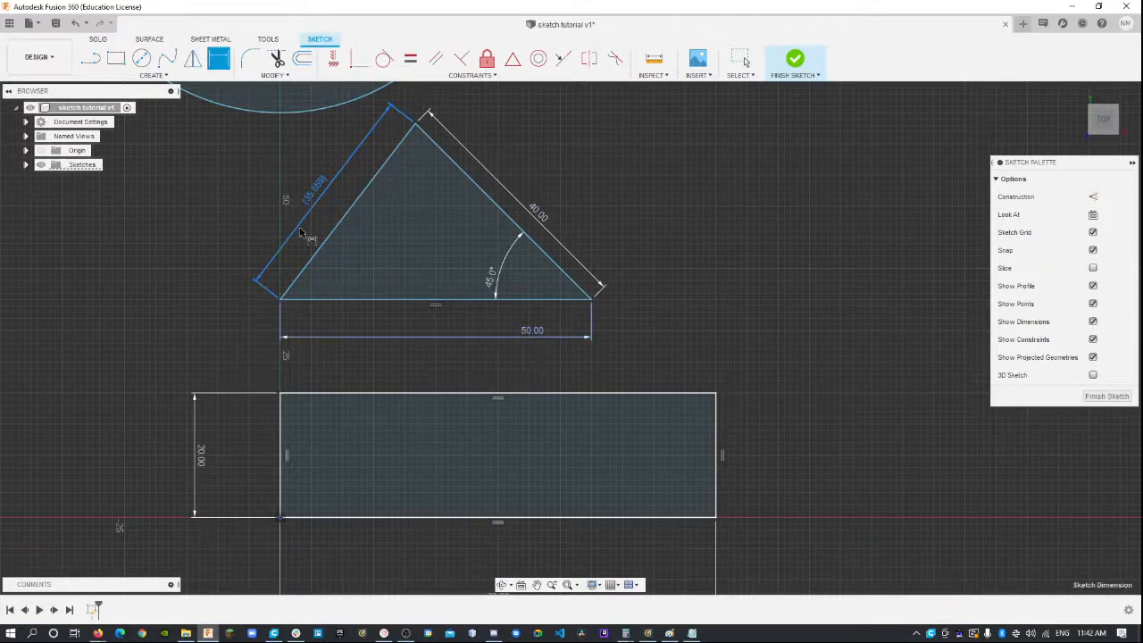
- Add a driven angle dimension between the triangle's closing side and its horizontal base, and reposition it inside the corner
left_click(305, 269)
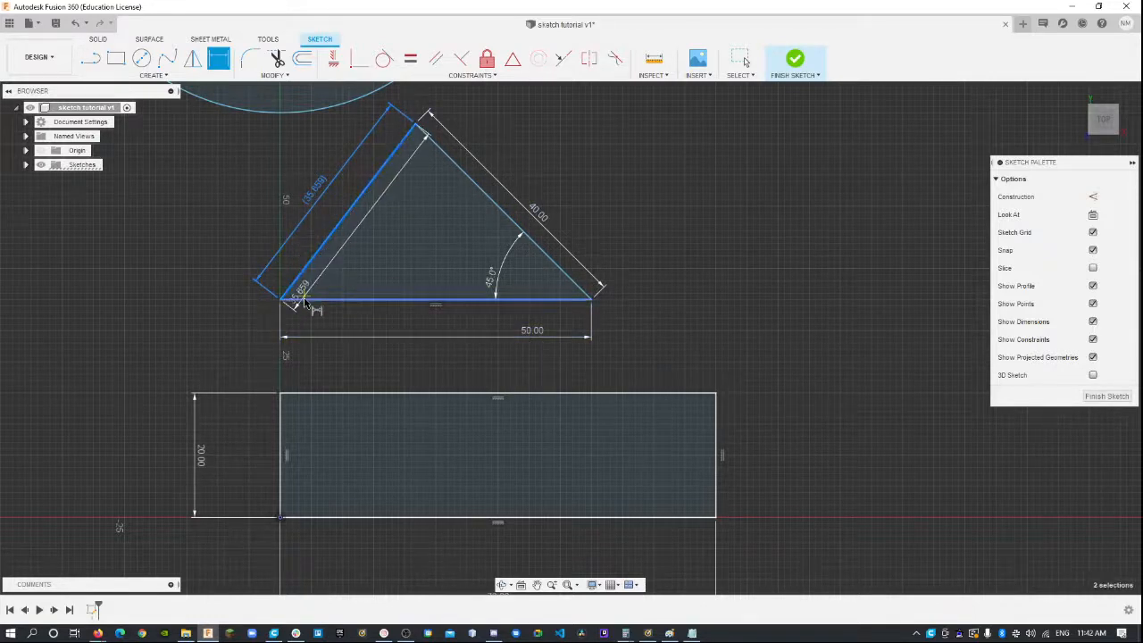
left_click(304, 300)
left_click(324, 275)
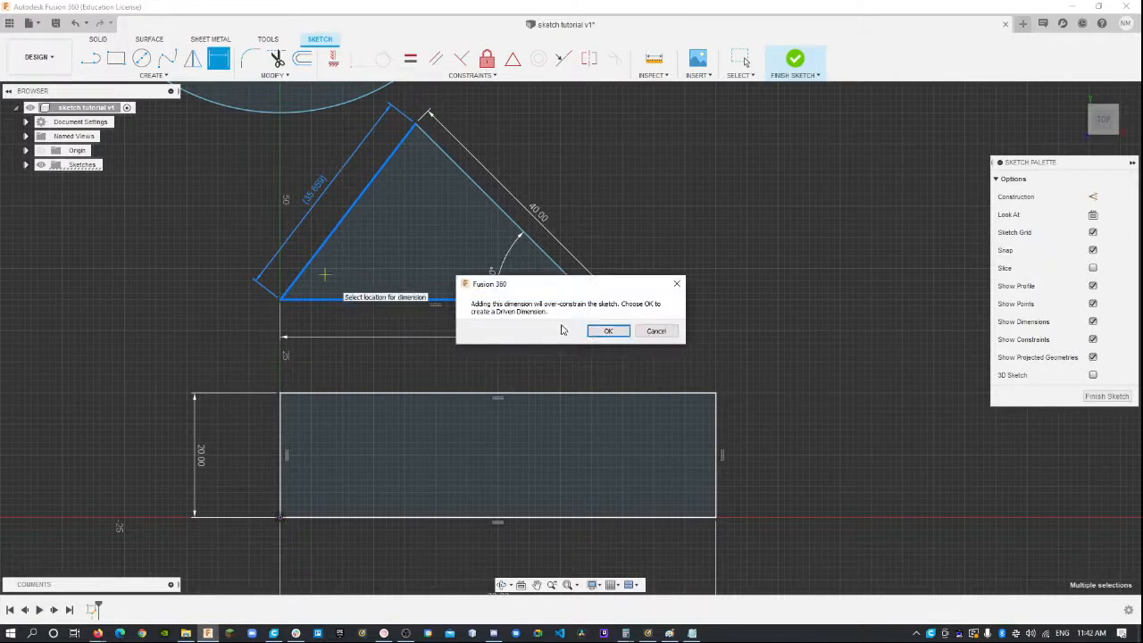
left_click(605, 332)
left_click_drag(331, 266, 347, 280)
- Add a driven angle dimension at the triangle's apex between its two sloping sides and end dimensioning
left_click(435, 149)
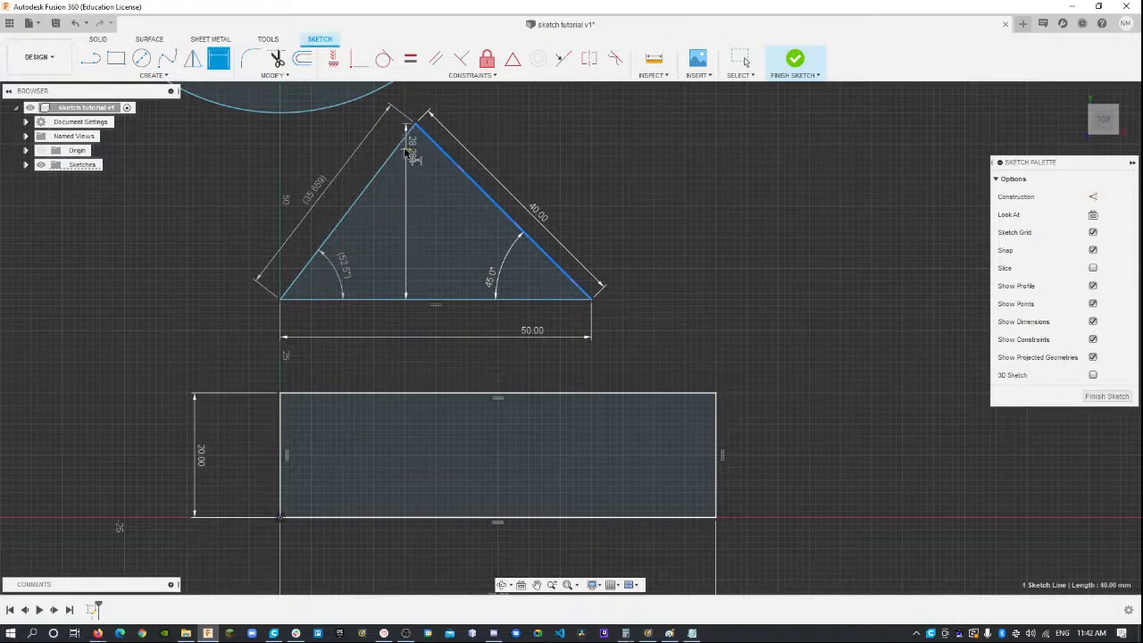
left_click(402, 151)
left_click(418, 164)
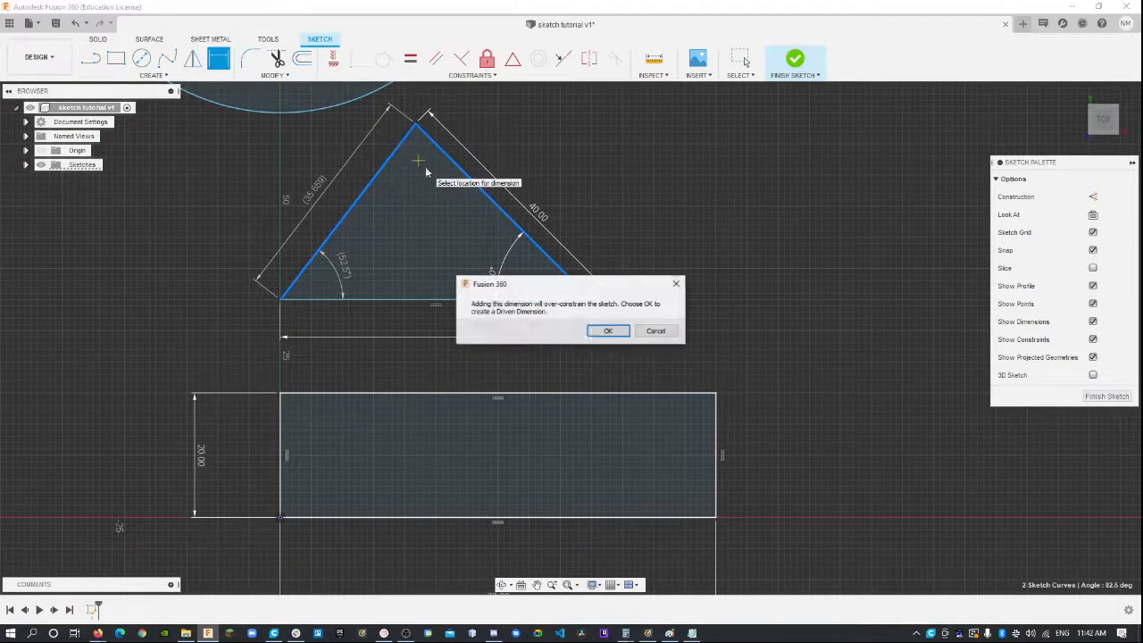
left_click(608, 329)
key("Escape")
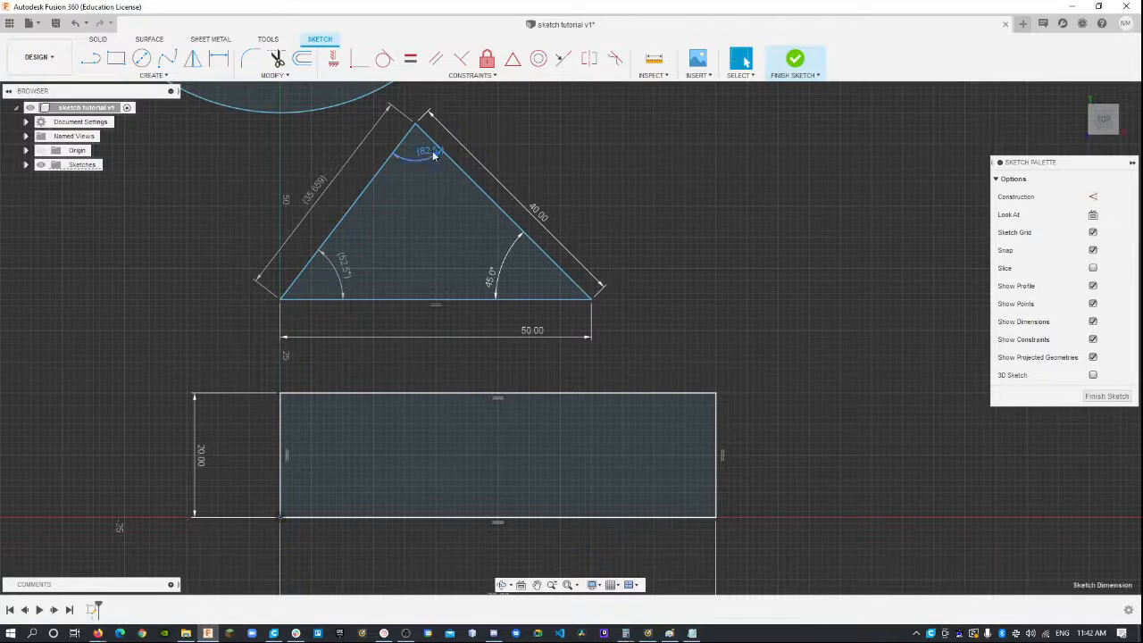
double_click(493, 280)
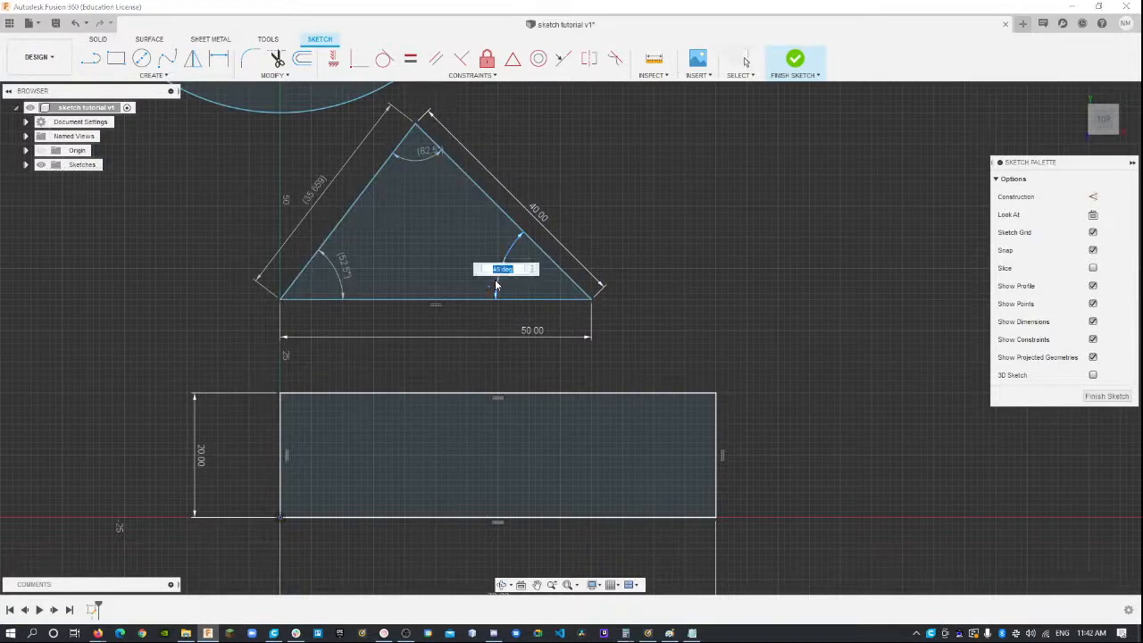
left_click(573, 240)
key("Escape")
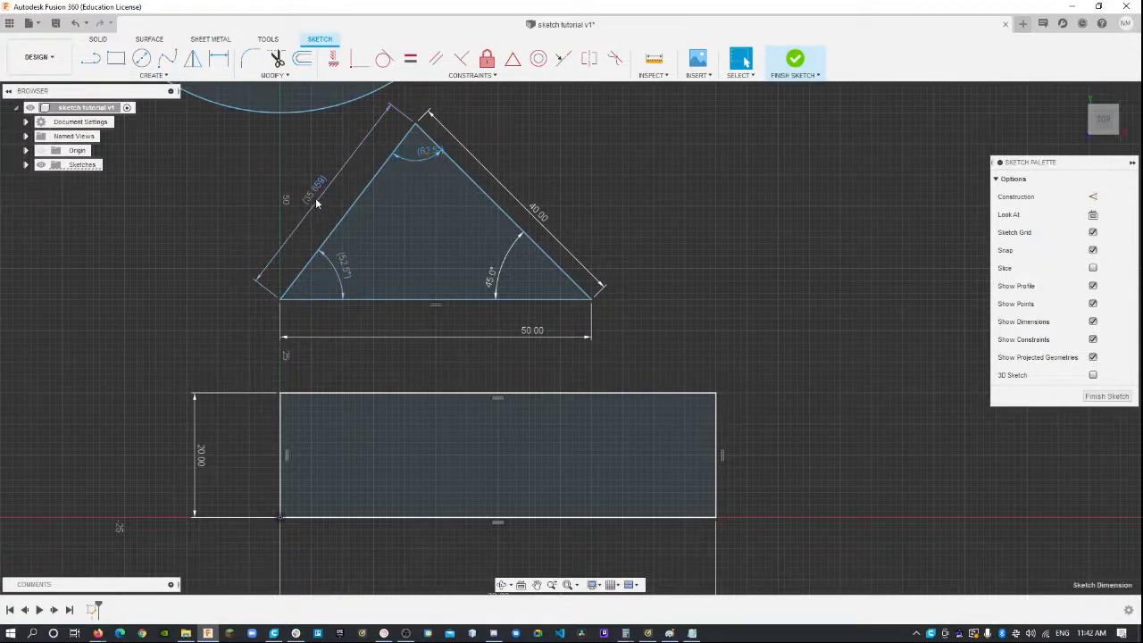
- Move the closing side's driven length dimension slightly farther out from the triangle
mouse_move(319, 202)
left_mouse_down()
mouse_move(324, 173)
mouse_move(310, 197)
left_mouse_up()
scroll(556, 225, "down", 2)
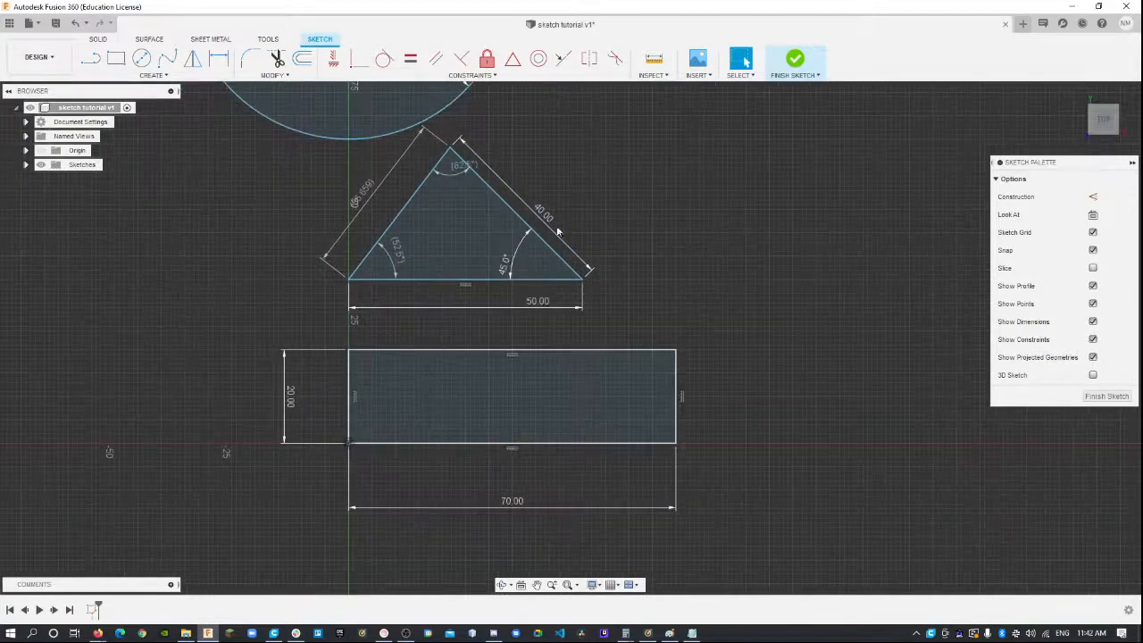
scroll(411, 276, "up", 2)
scroll(505, 267, "down", 3)
scroll(572, 307, "up", 2)
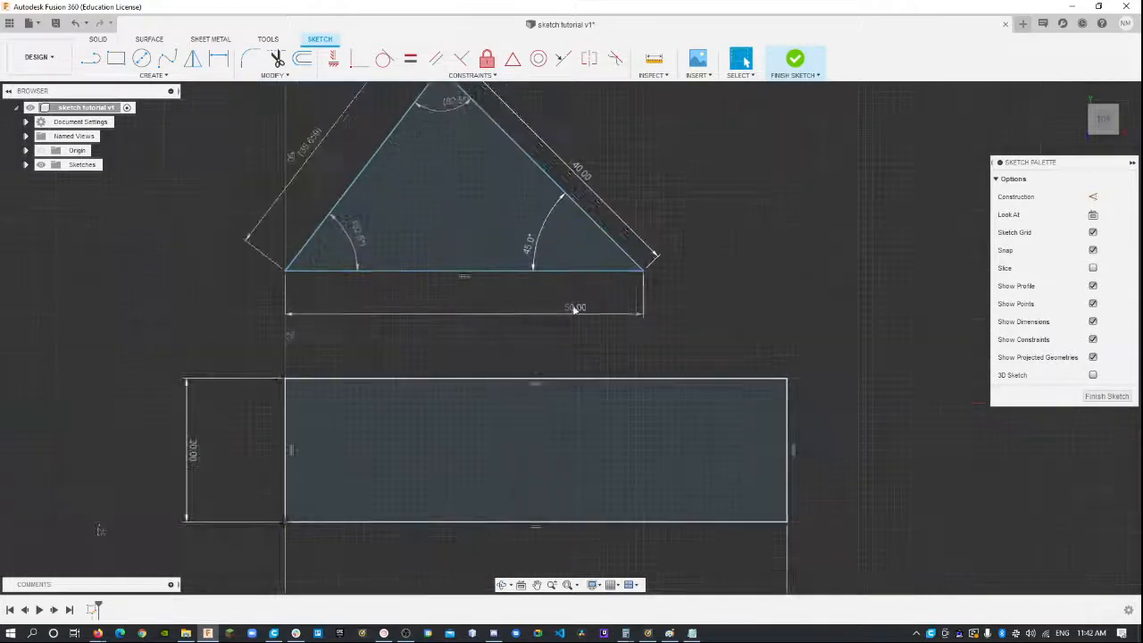
scroll(606, 329, "down", 3)
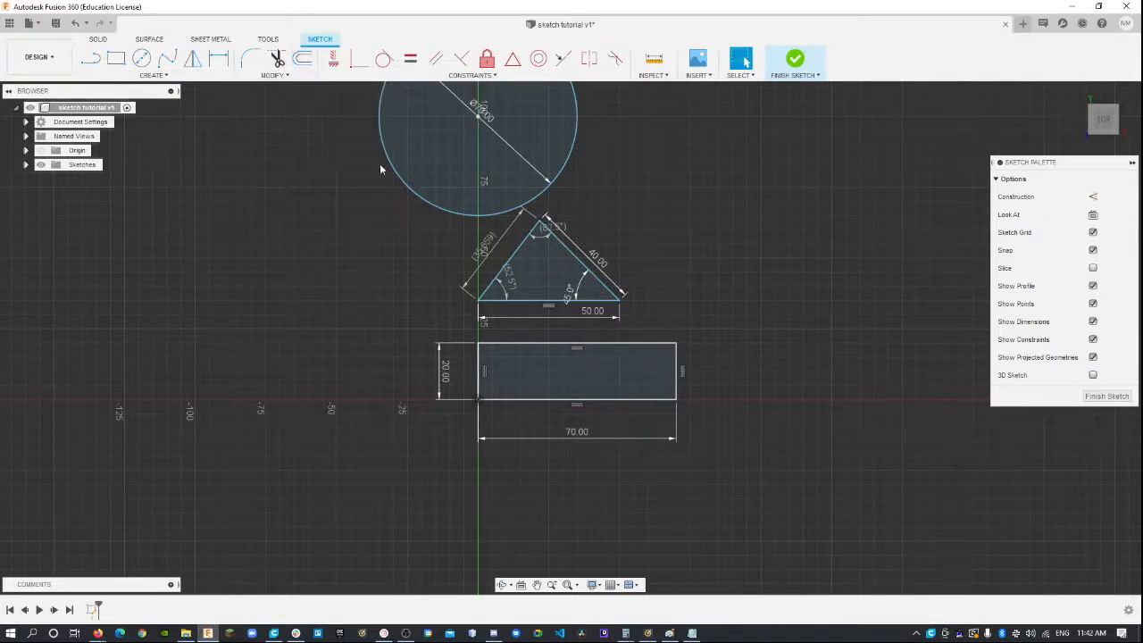
scroll(760, 313, "down", 5)
scroll(508, 388, "up", 6)
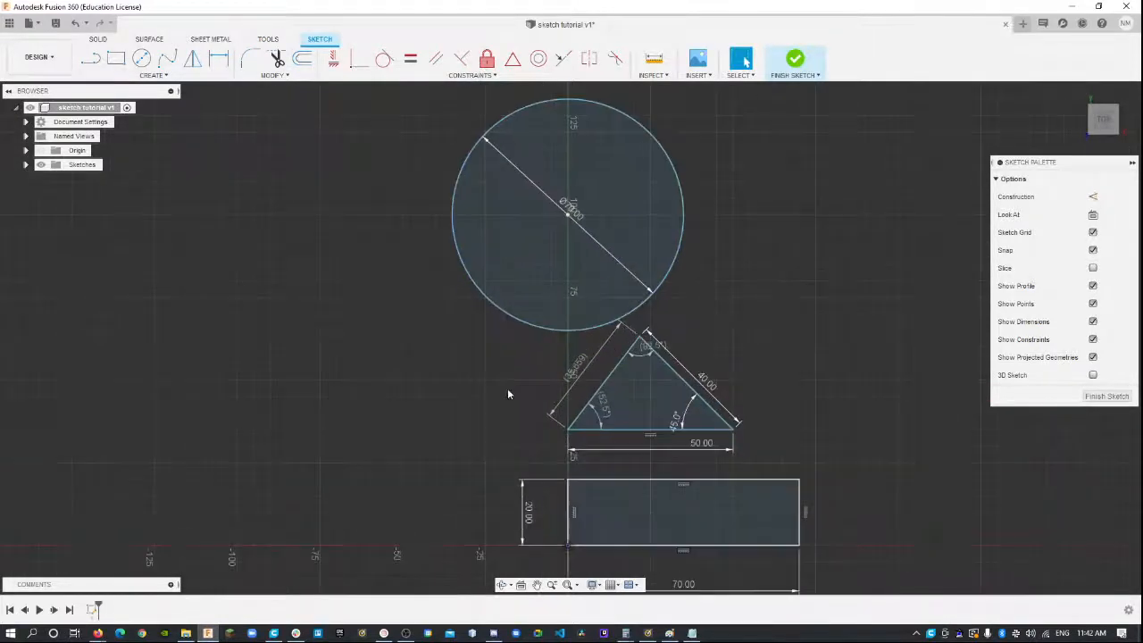
scroll(734, 331, "down", 4)
mouse_move(729, 328)
middle_mouse_down()
mouse_move(736, 282)
mouse_move(726, 379)
middle_mouse_up()
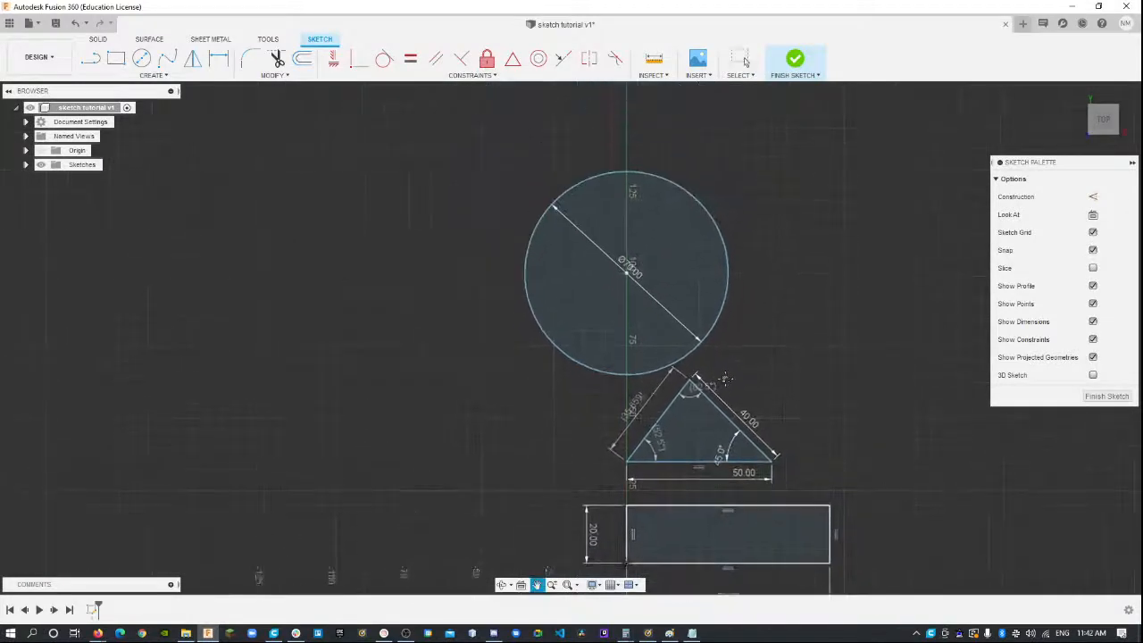
scroll(700, 351, "up", 3)
left_click(686, 357)
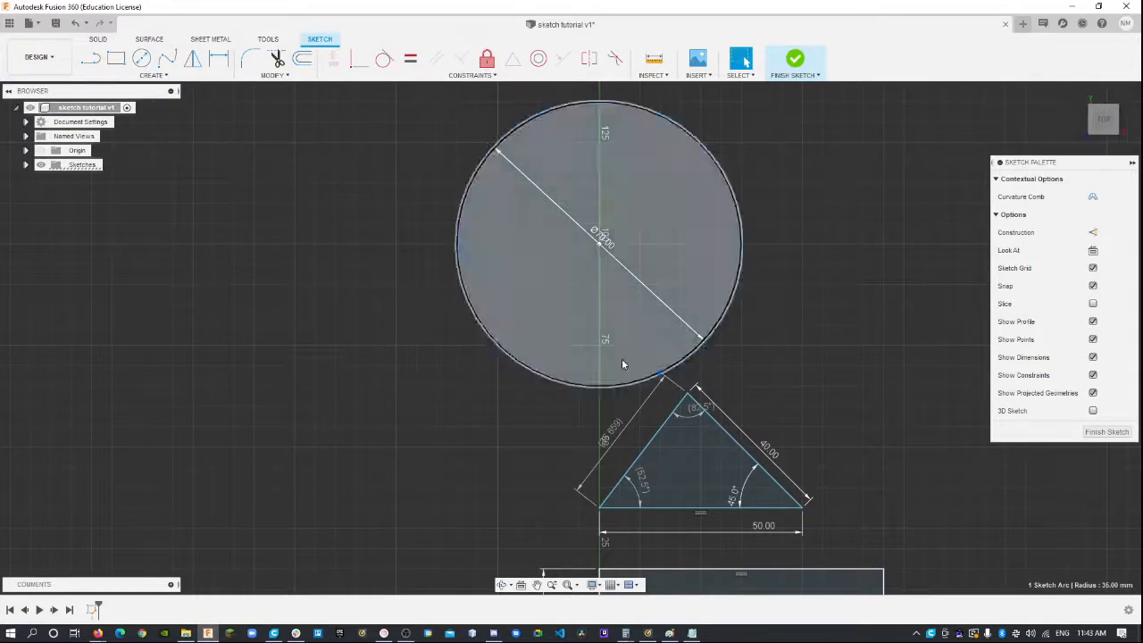
middle_click_drag(778, 295, 762, 343)
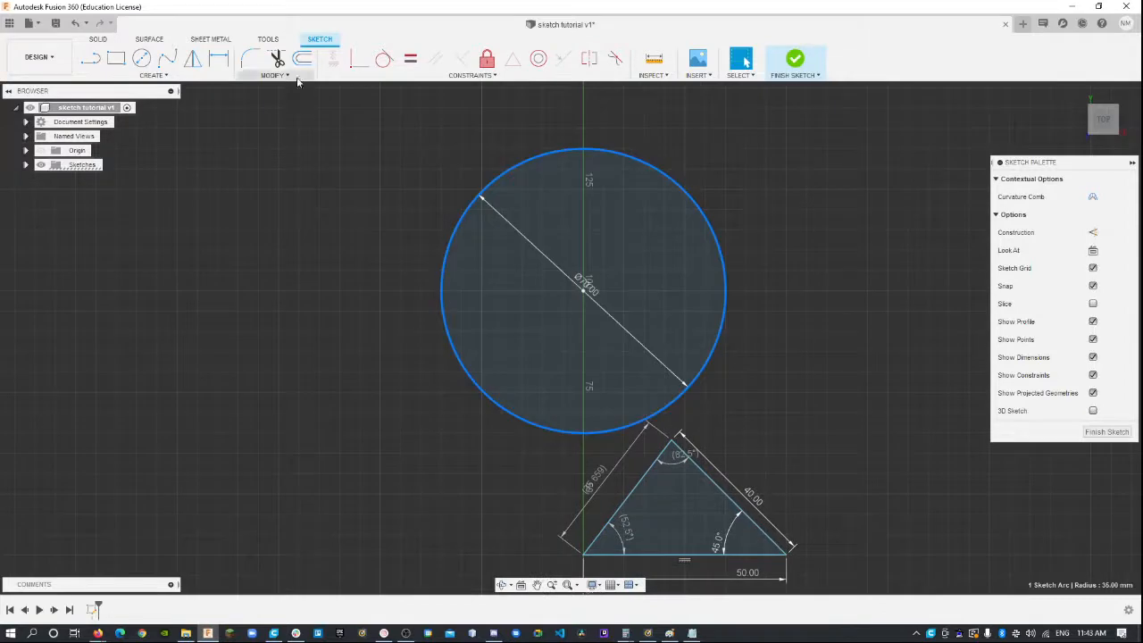
left_click(296, 215)
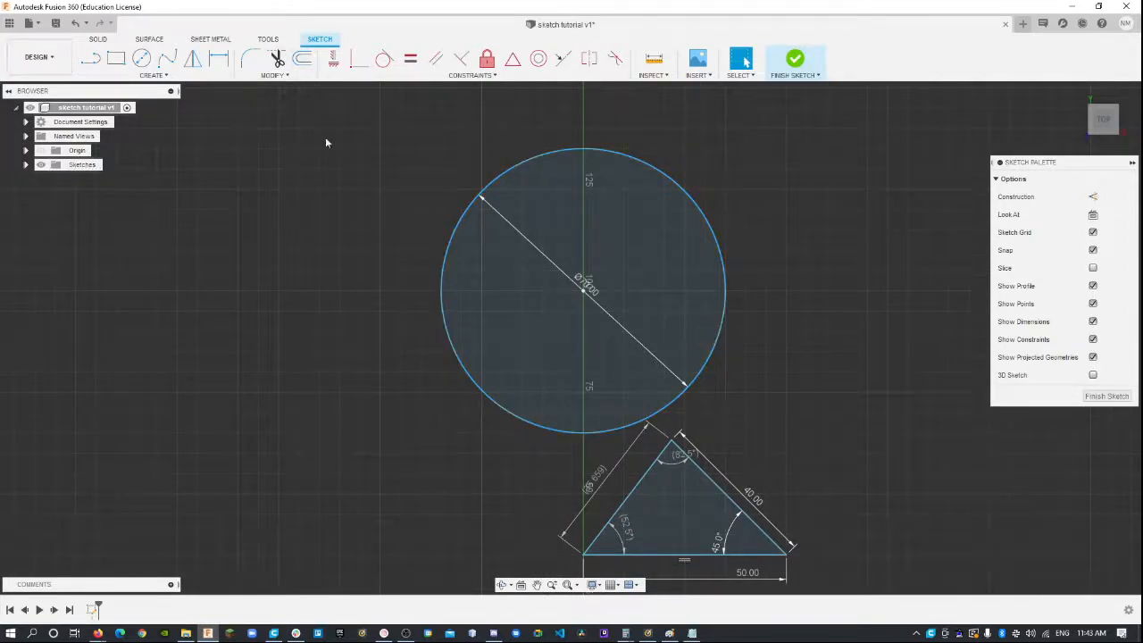
- Offset the large circle outward by 0.5 mm
left_click(286, 75)
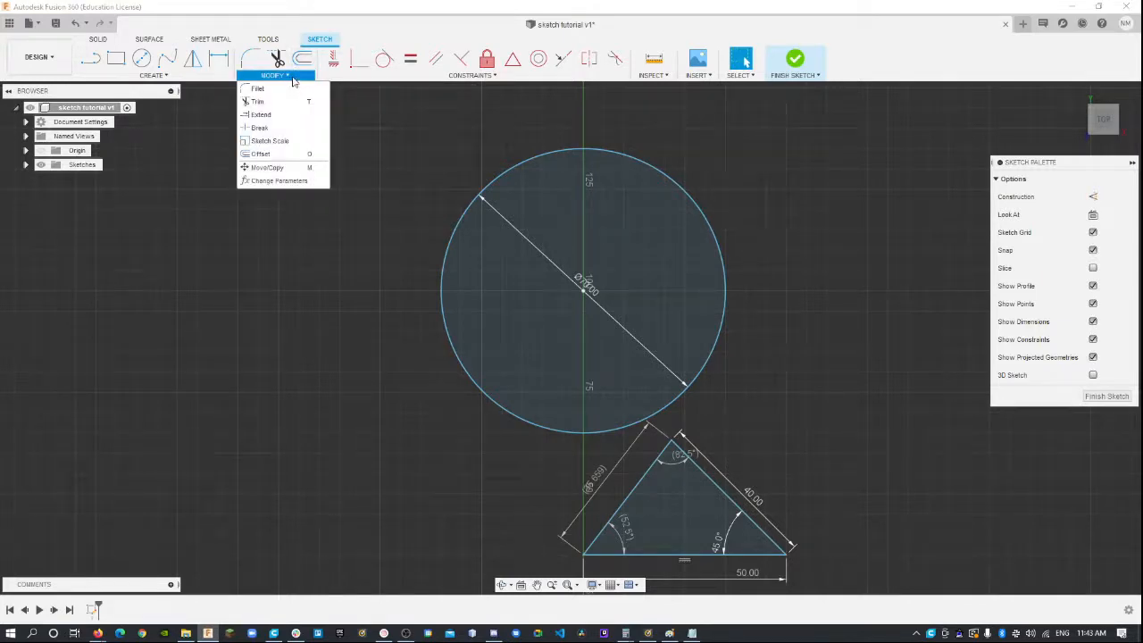
left_click(264, 153)
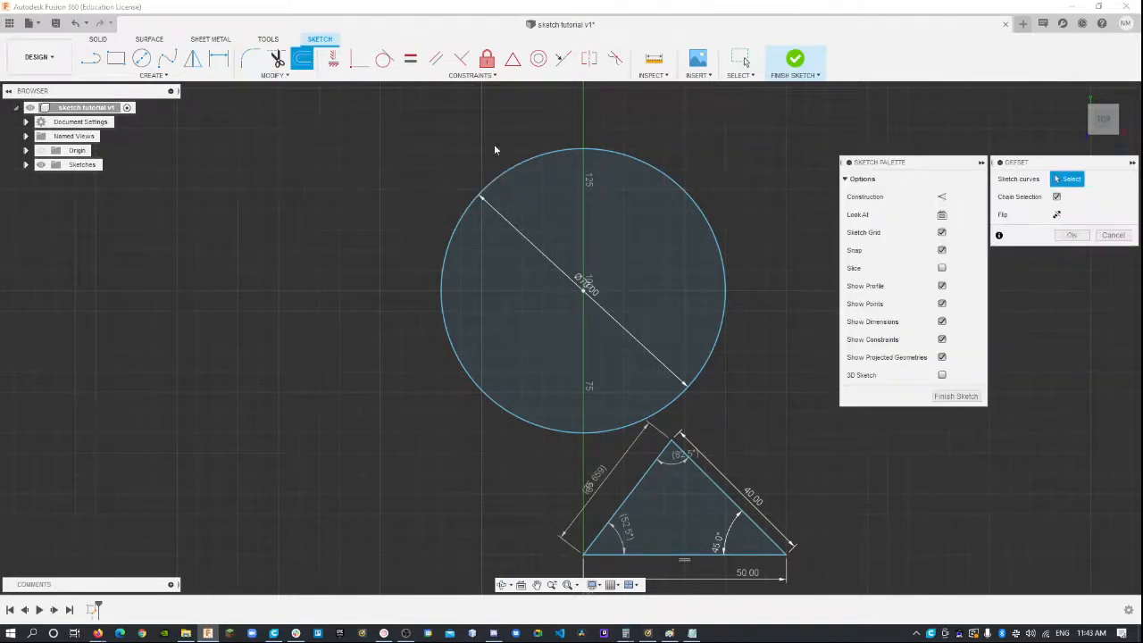
left_click(658, 170)
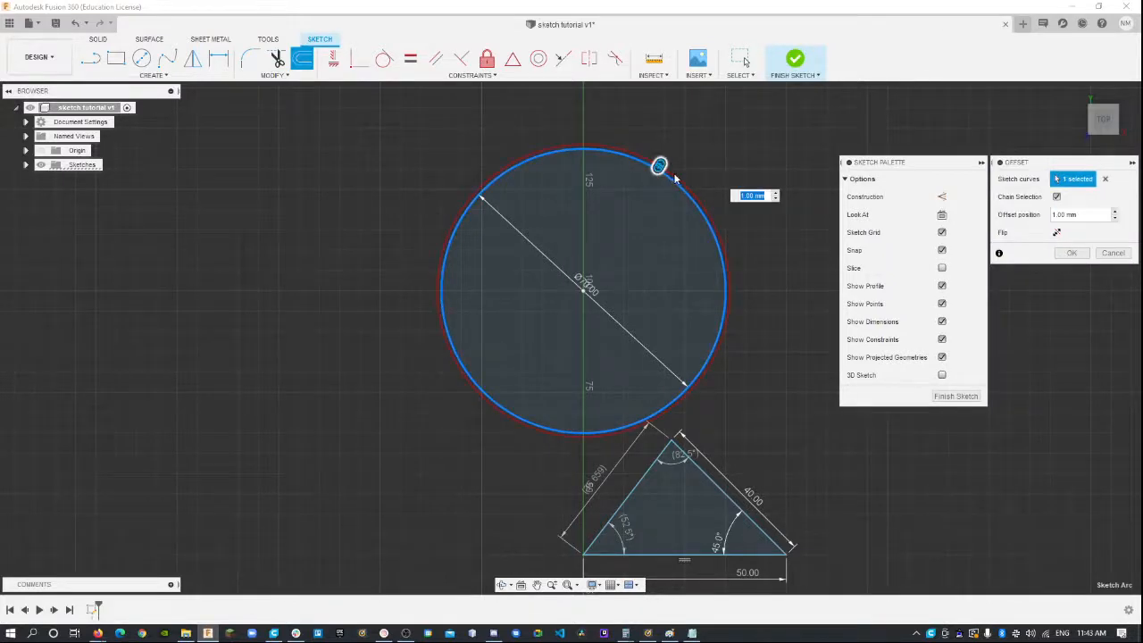
scroll(725, 411, "up", 5)
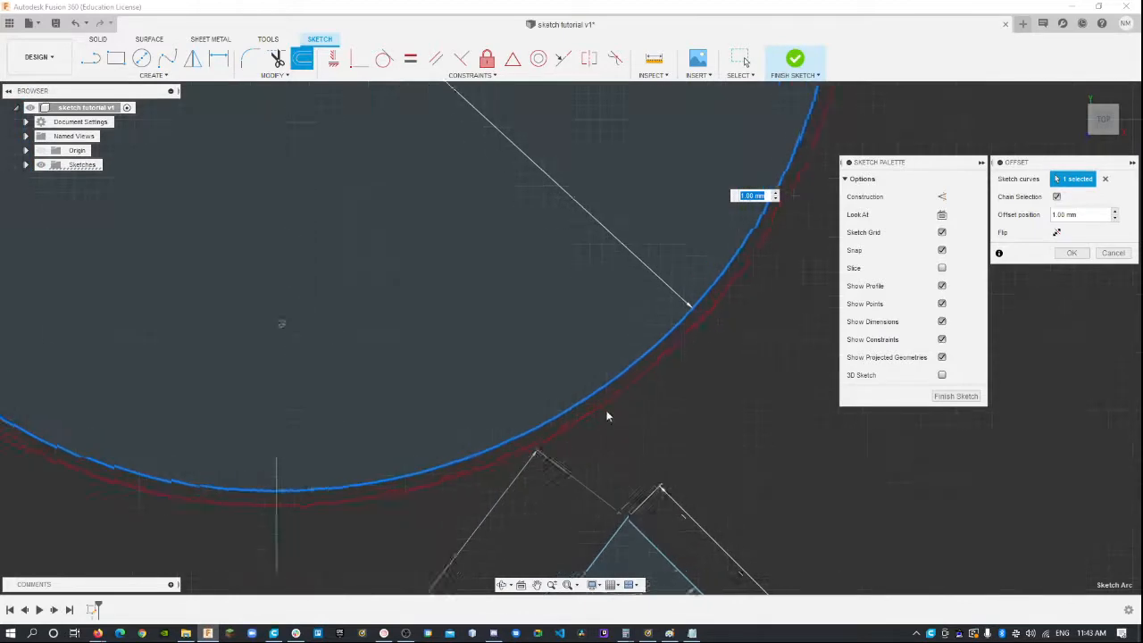
scroll(715, 375, "down", 5)
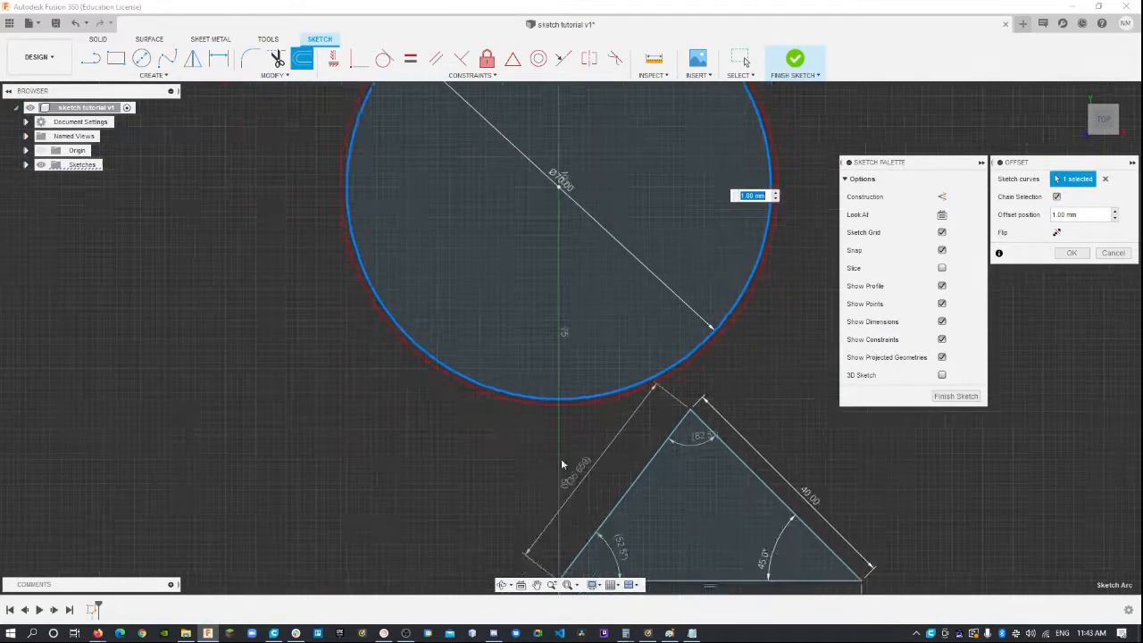
scroll(487, 402, "up", 5)
scroll(539, 355, "up", 2)
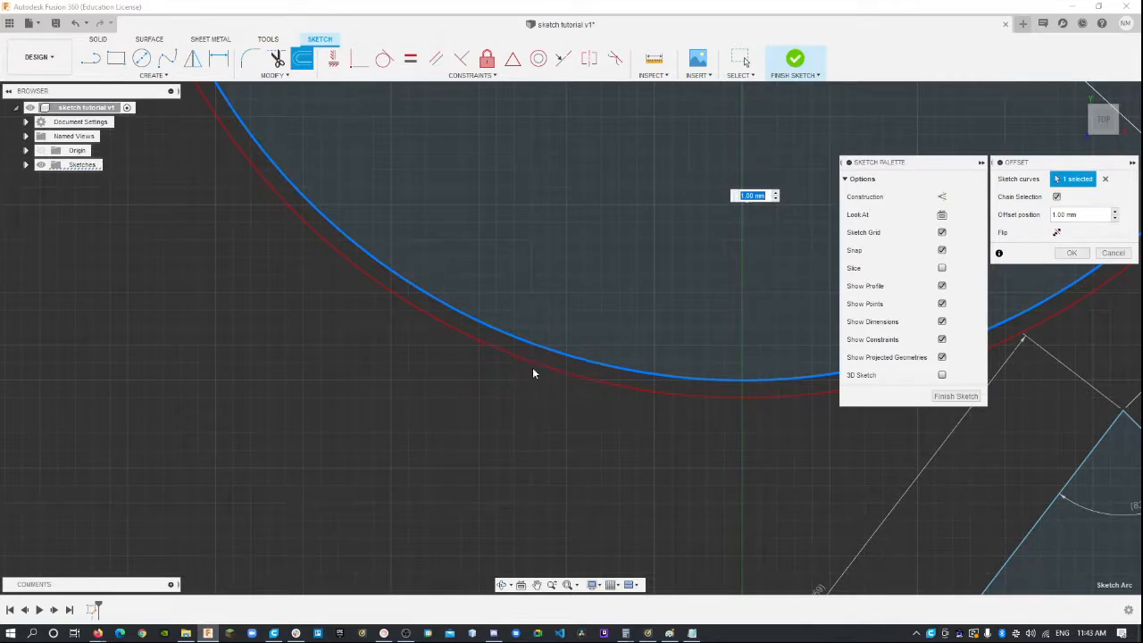
scroll(536, 393, "down", 2)
scroll(542, 425, "down", 3)
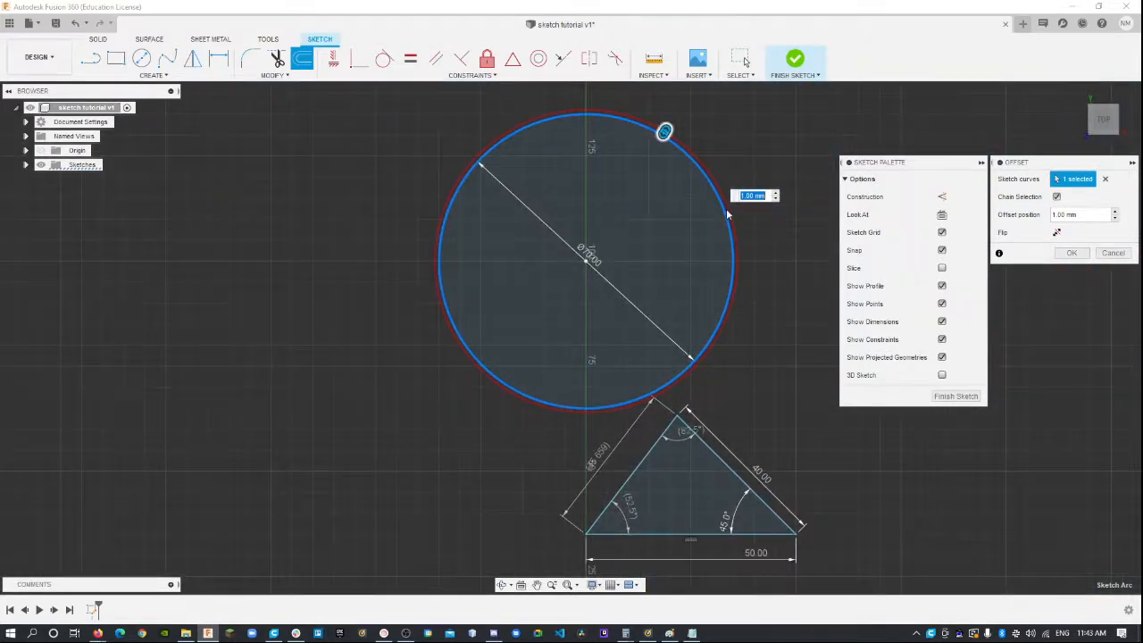
scroll(803, 240, "down", 1)
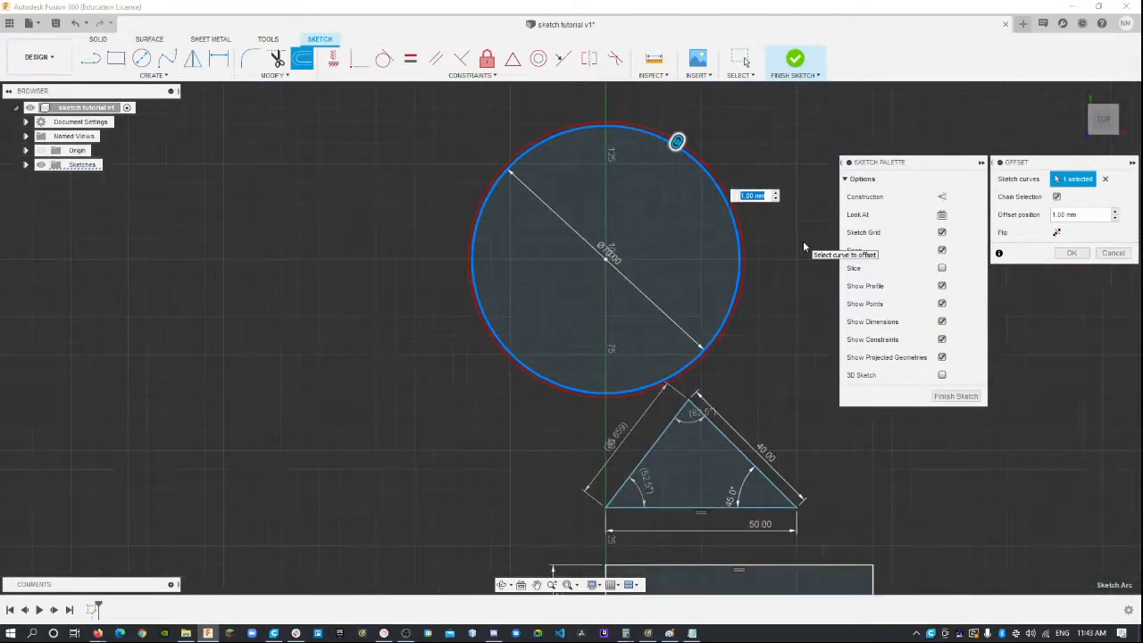
scroll(800, 245, "up", 3)
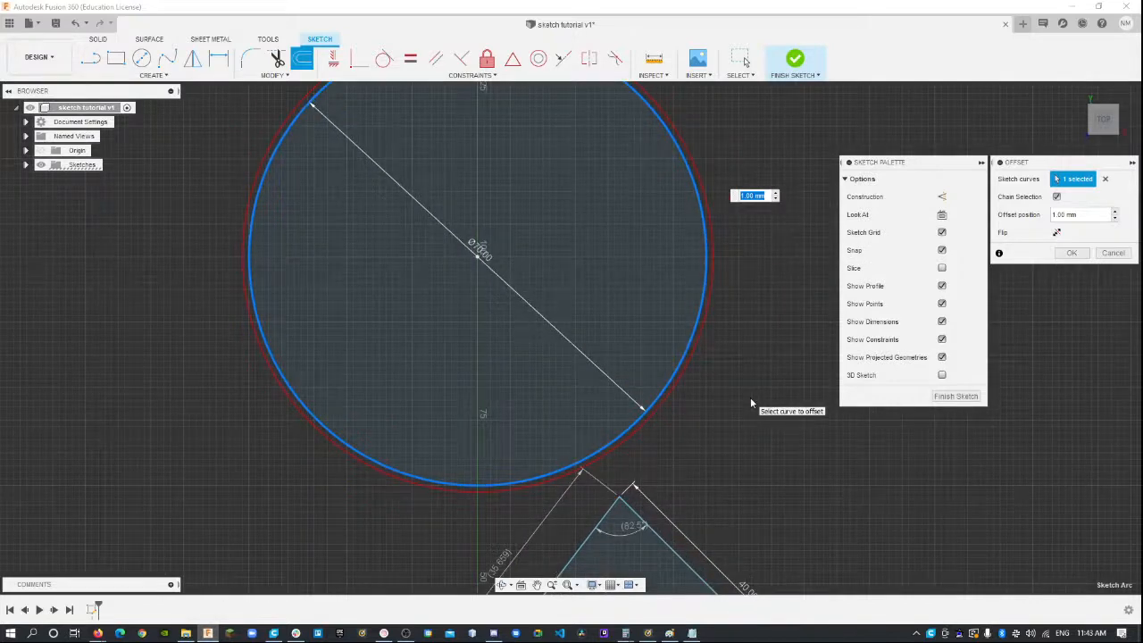
type("0.5")
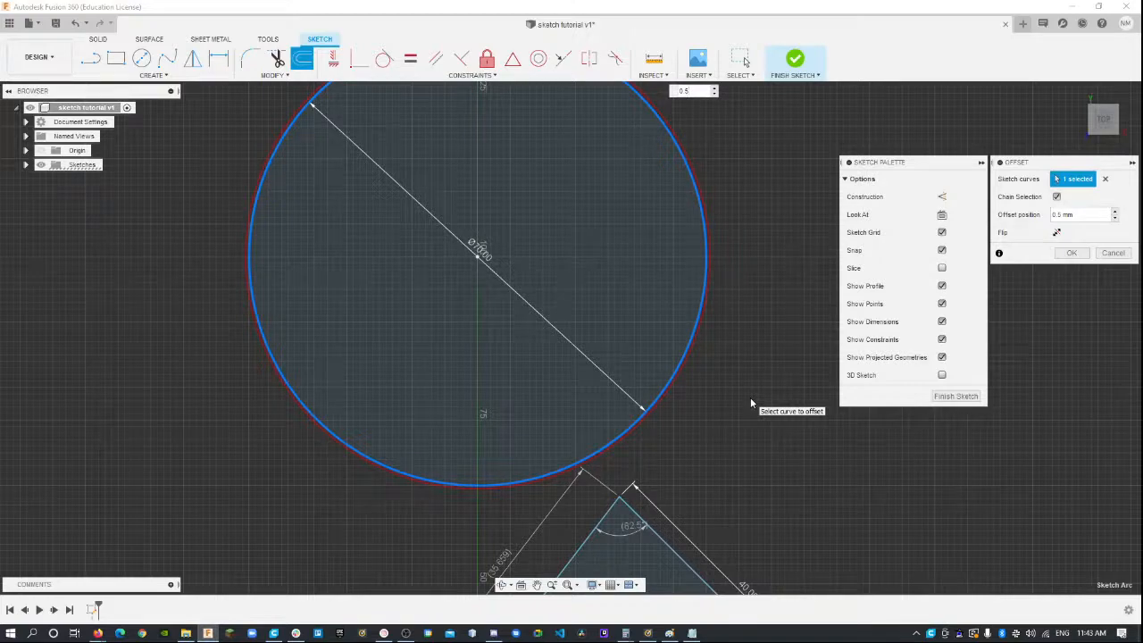
key("Return")
- Set the offset distance between the large circle and its outer copy to 1 mm
scroll(194, 407, "up", 6)
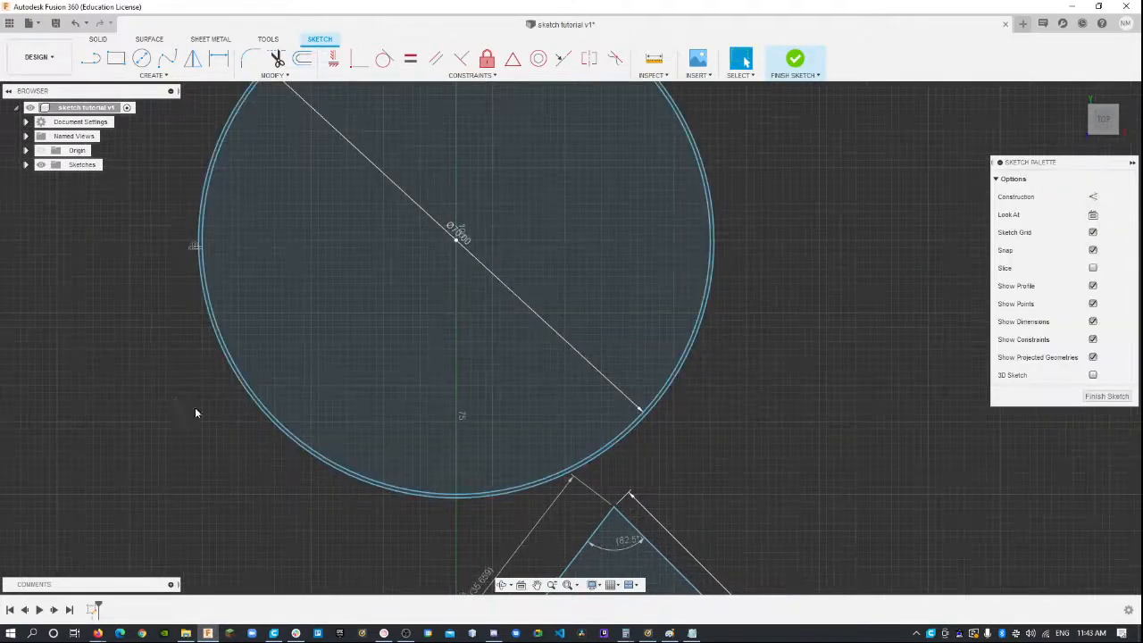
scroll(395, 549, "down", 5)
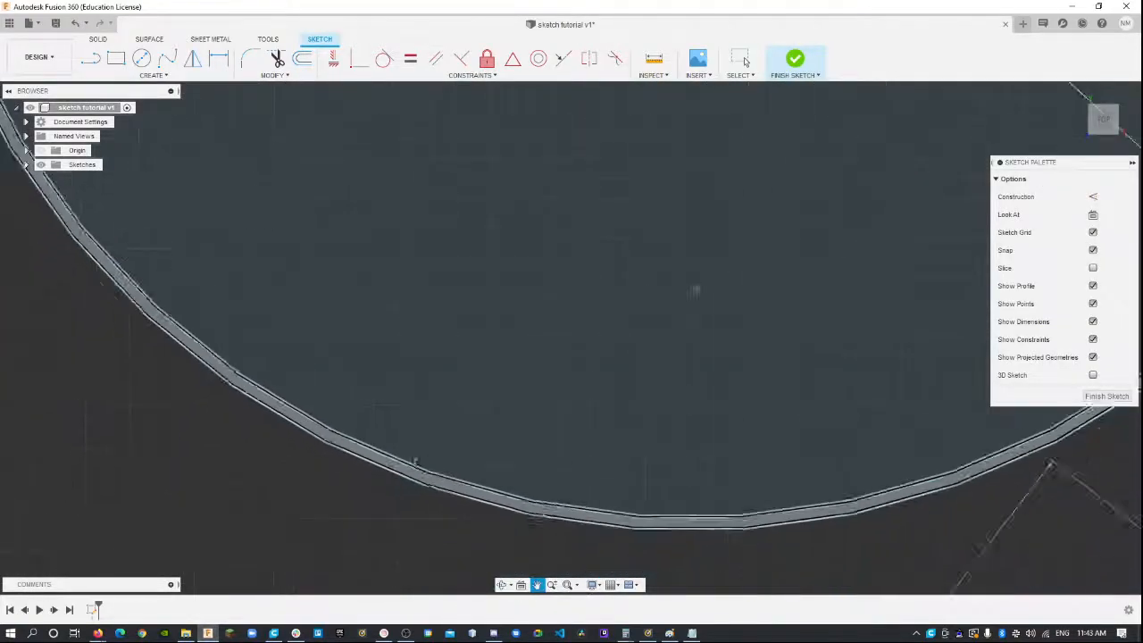
scroll(425, 475, "up", 2)
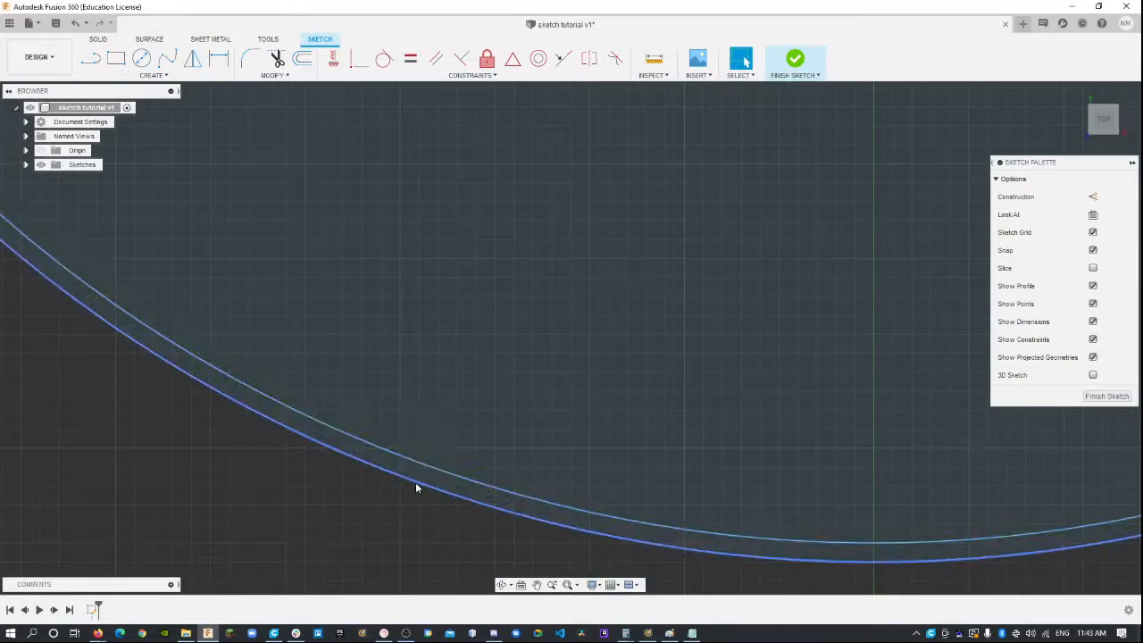
scroll(416, 482, "down", 6)
scroll(568, 132, "up", 7)
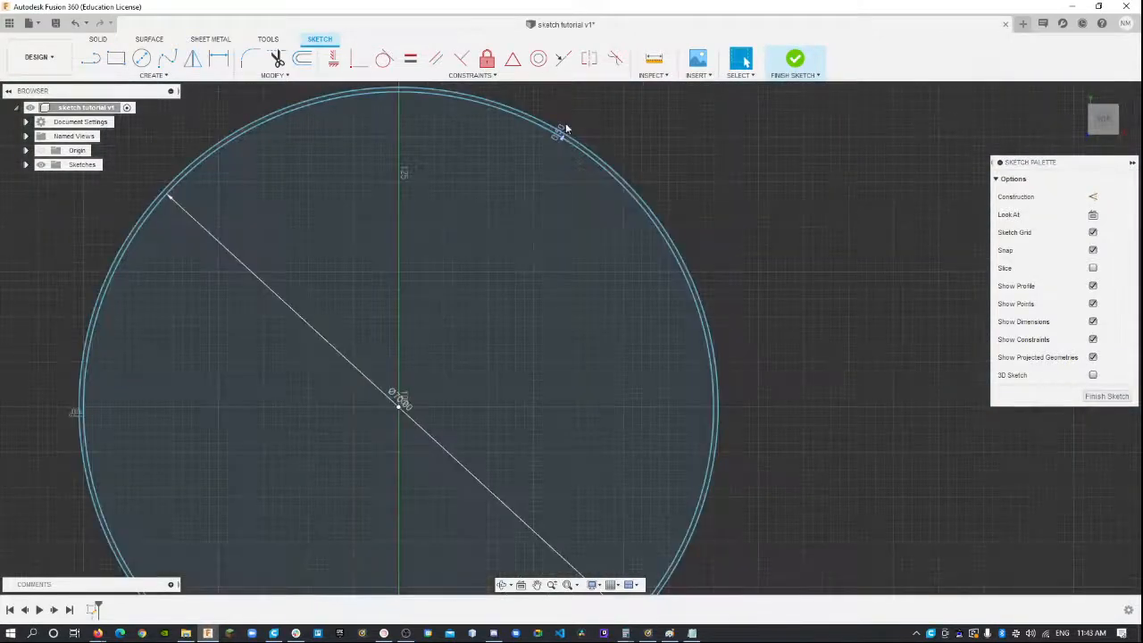
scroll(561, 174, "up", 2)
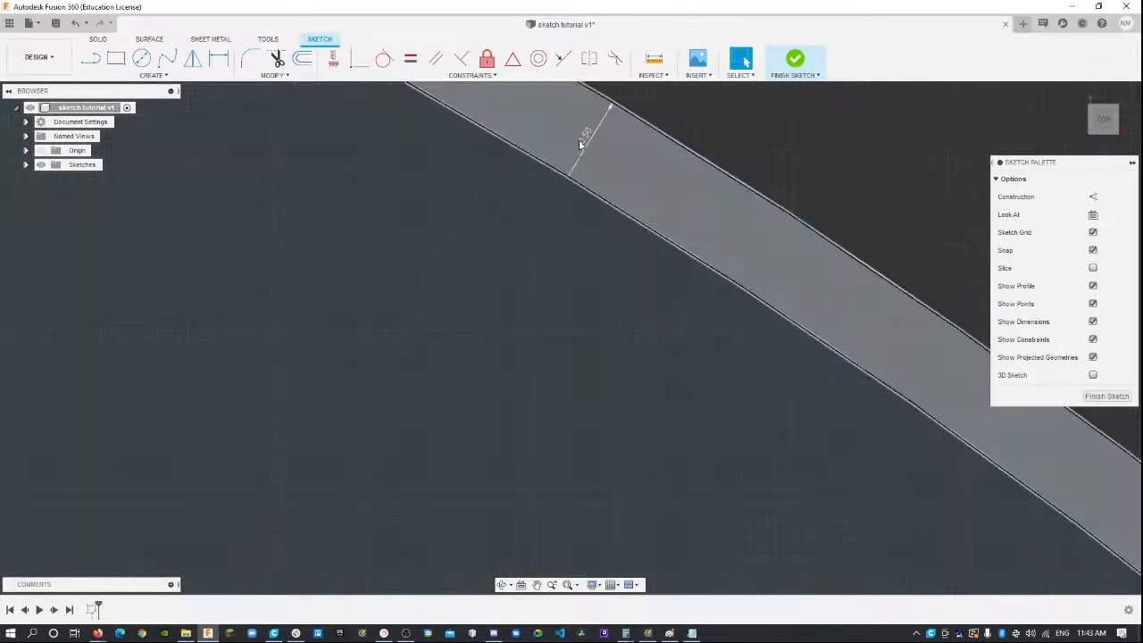
double_click(582, 141)
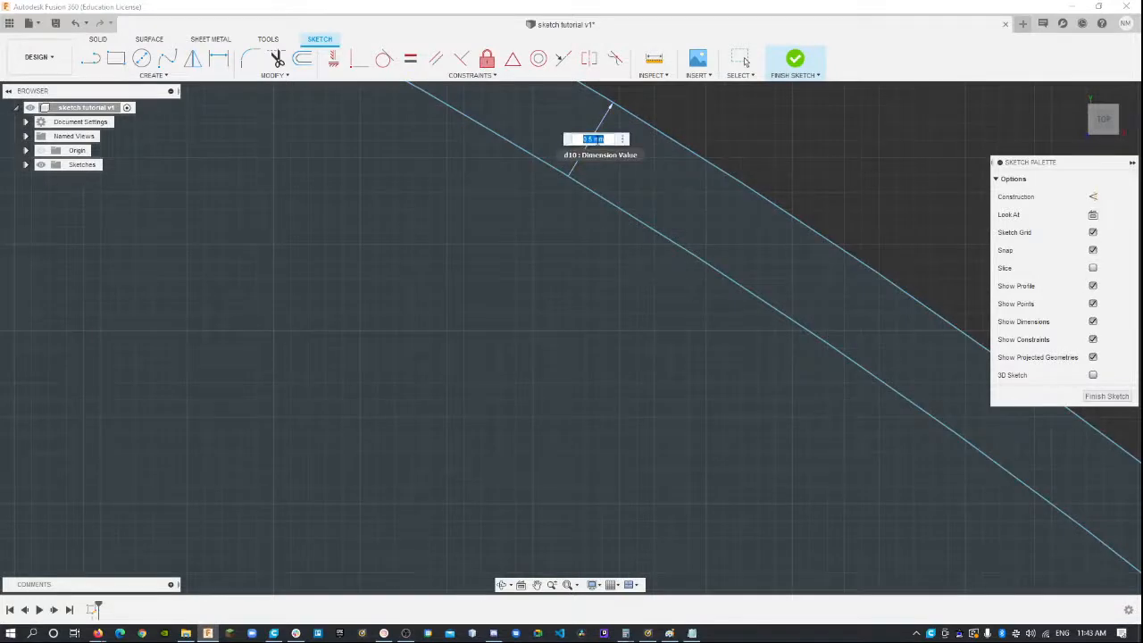
type("1")
key("Return")
scroll(516, 128, "down", 2)
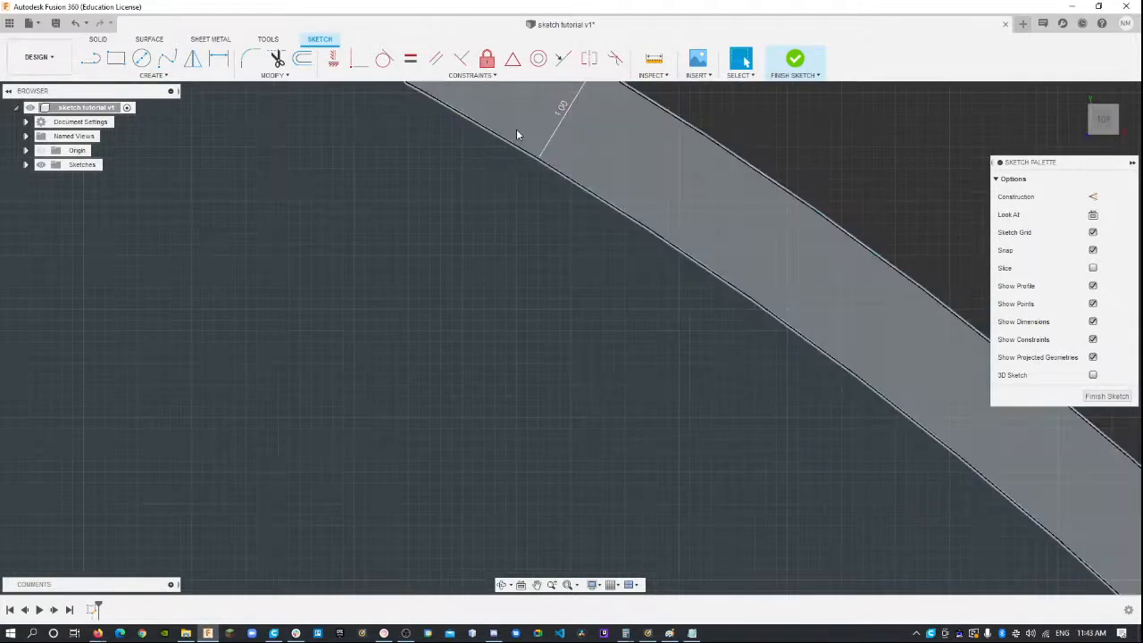
- Change the offset dimension between the two large circles to 0.3 mm
double_click(554, 114)
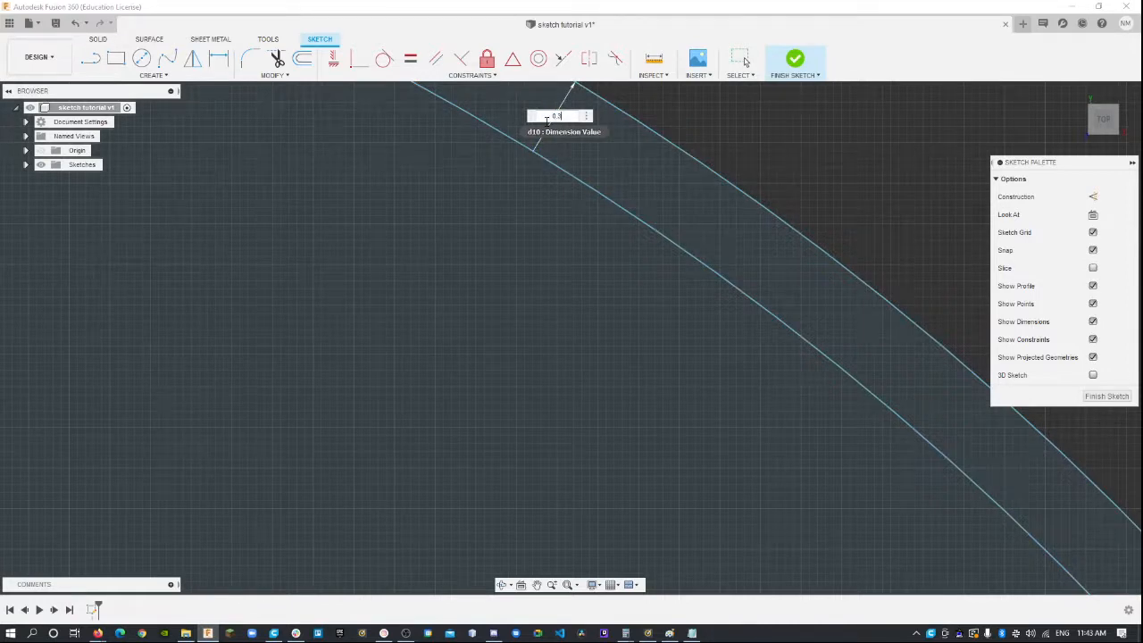
key("Return")
scroll(505, 119, "down", 6)
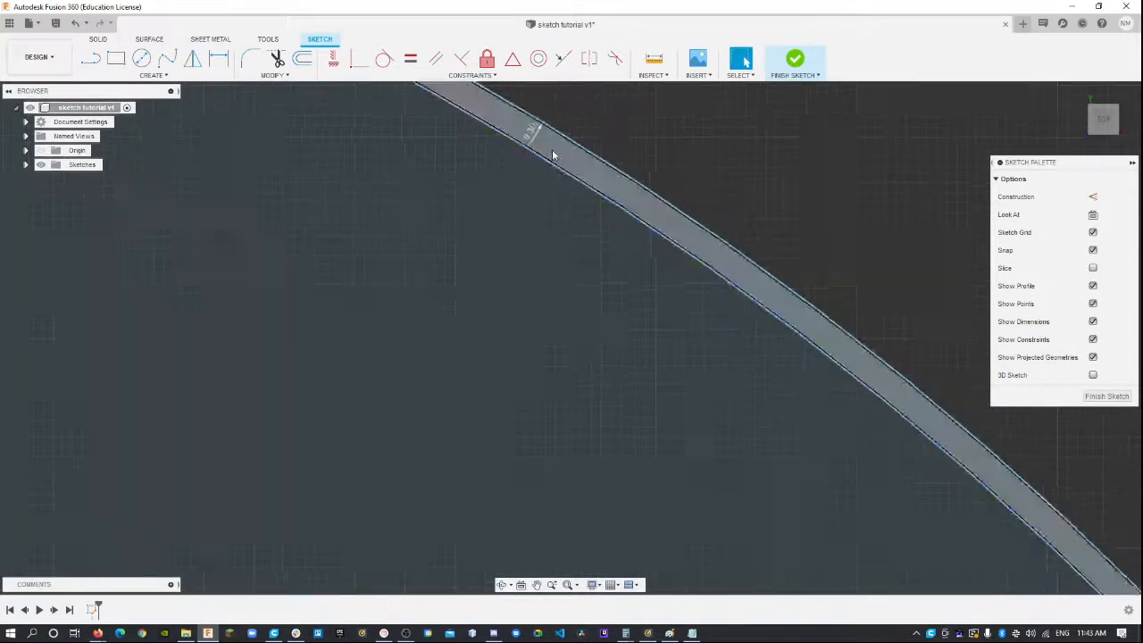
- Set the original large circle's diameter to 80 mm
scroll(494, 271, "down", 3)
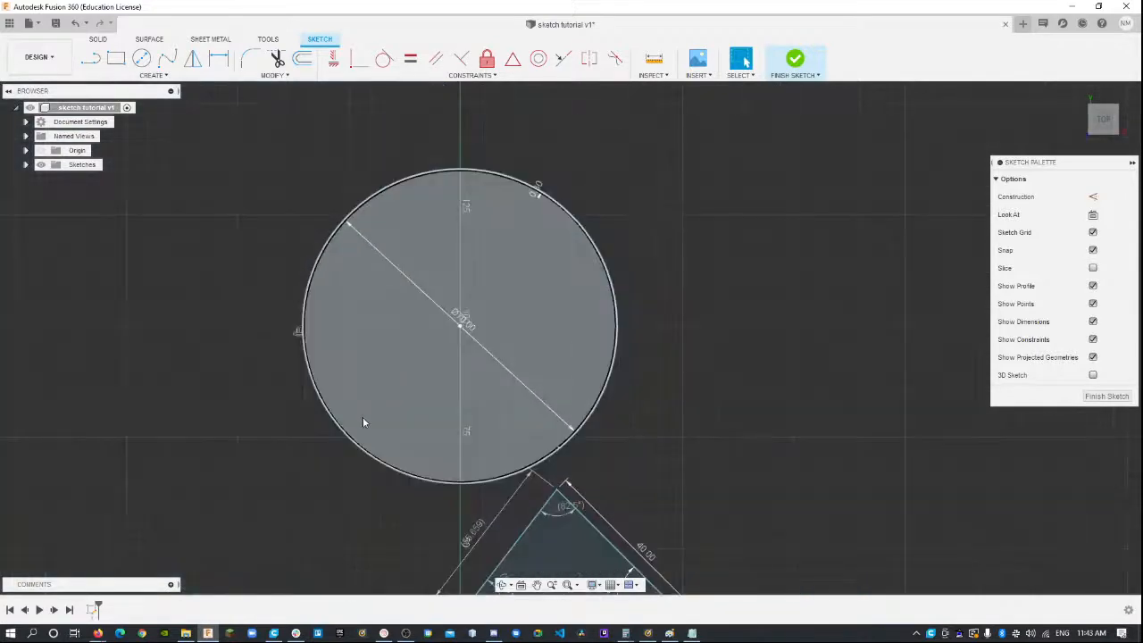
double_click(463, 319)
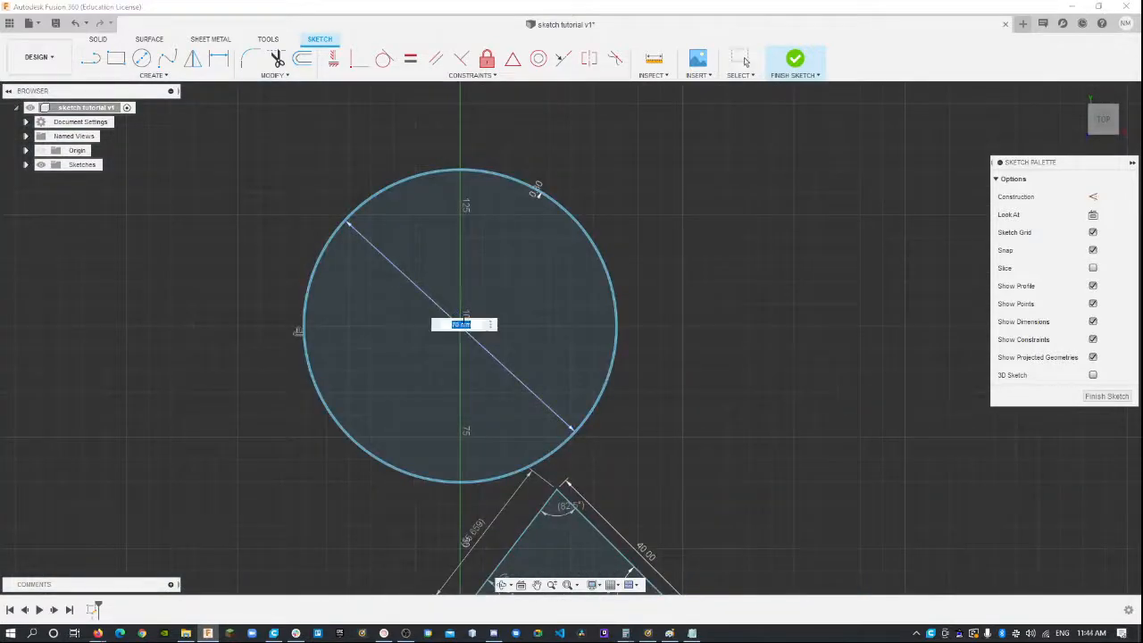
type("80")
key("Return")
scroll(514, 170, "up", 10)
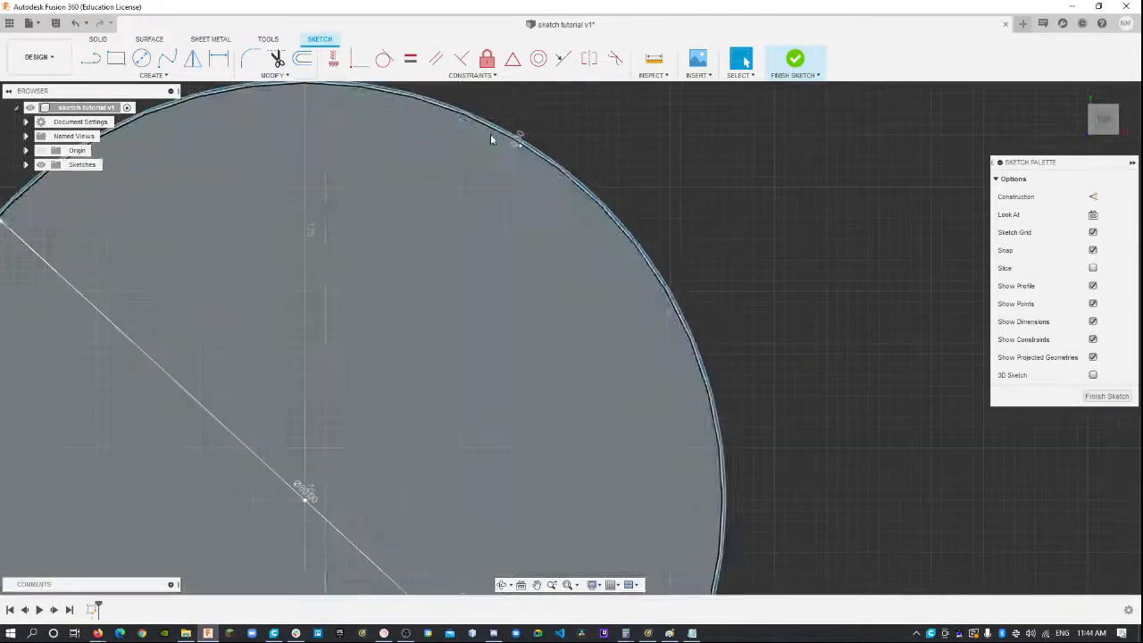
scroll(515, 174, "down", 5)
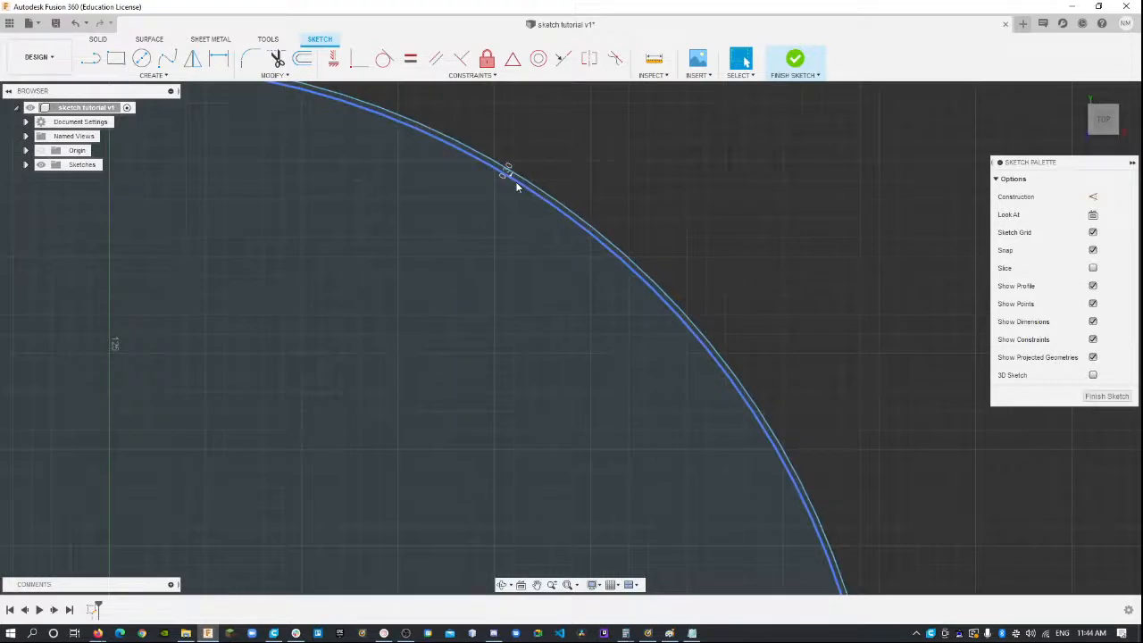
left_click(515, 182)
scroll(464, 304, "down", 3)
scroll(463, 306, "down", 3)
left_click(632, 240)
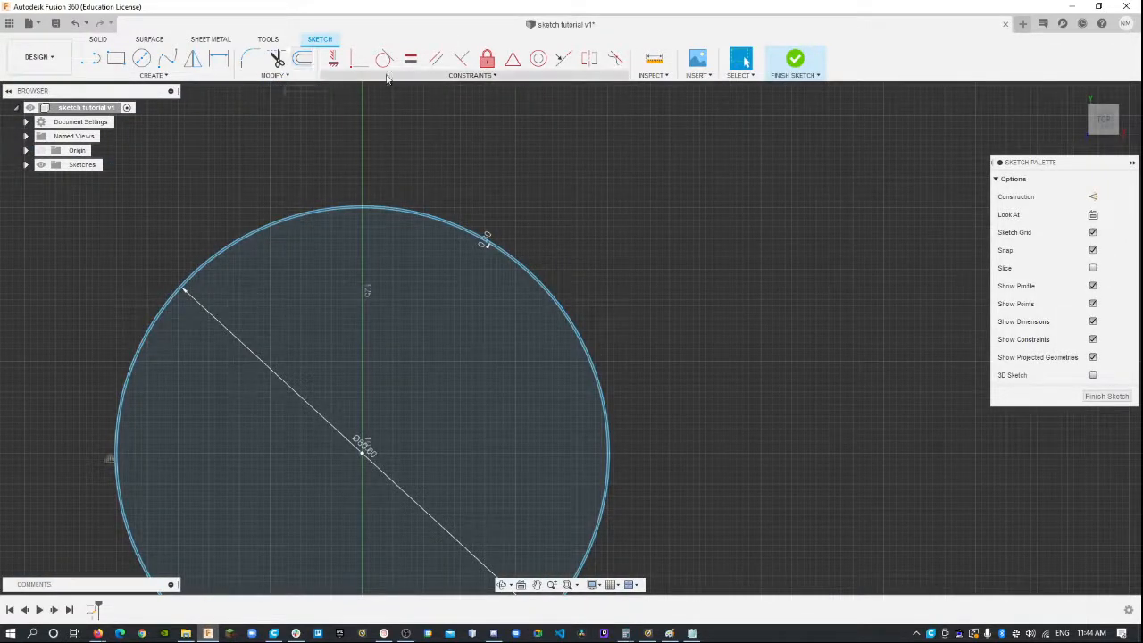
- Draw two concentric circles to the upper right of the large circle, about 22 mm and 28 mm in diameter
left_click(141, 59)
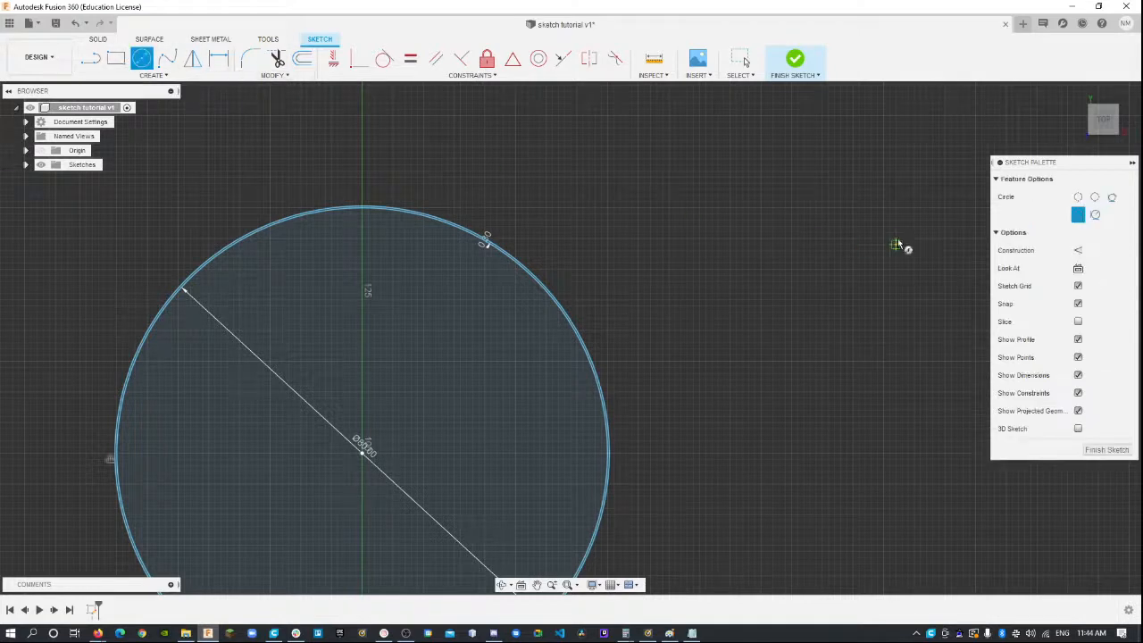
left_click(871, 232)
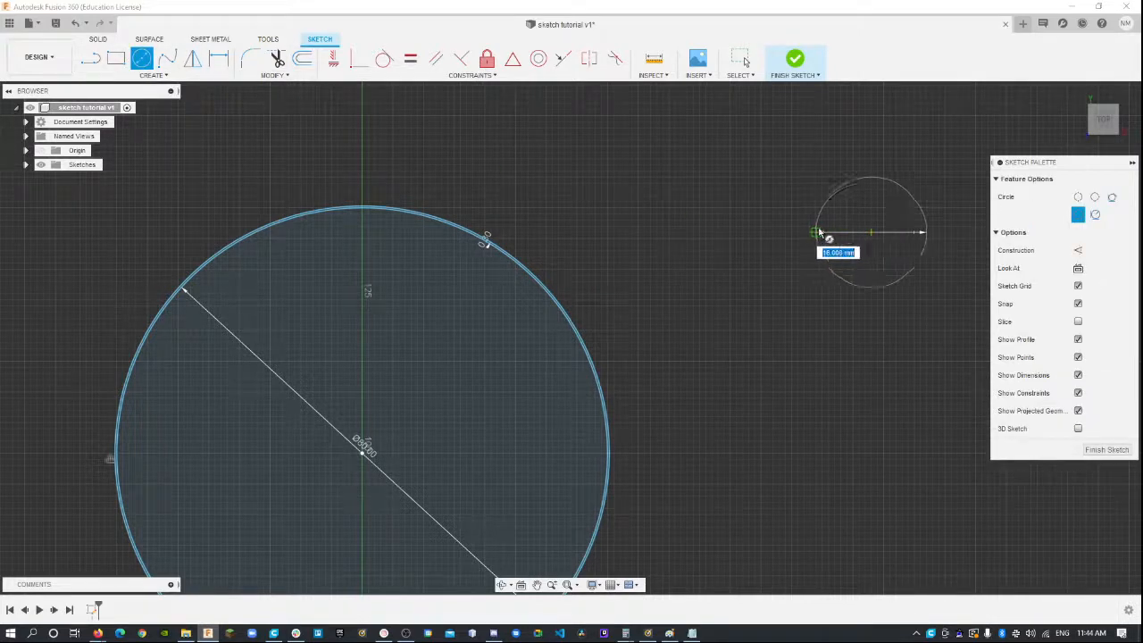
left_click(807, 233)
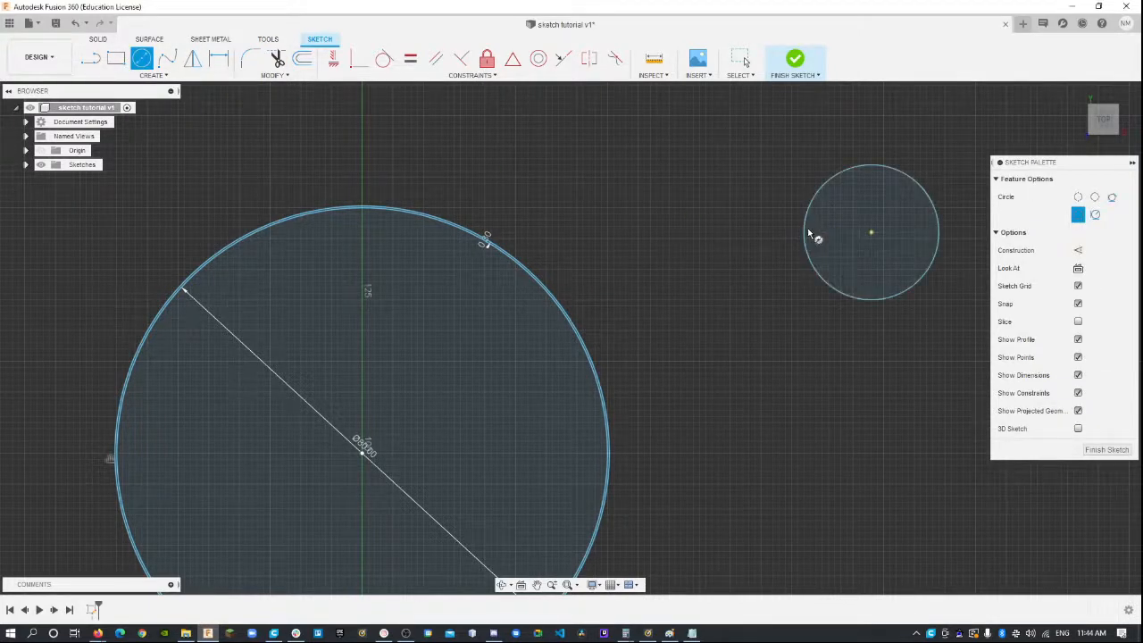
left_click(871, 233)
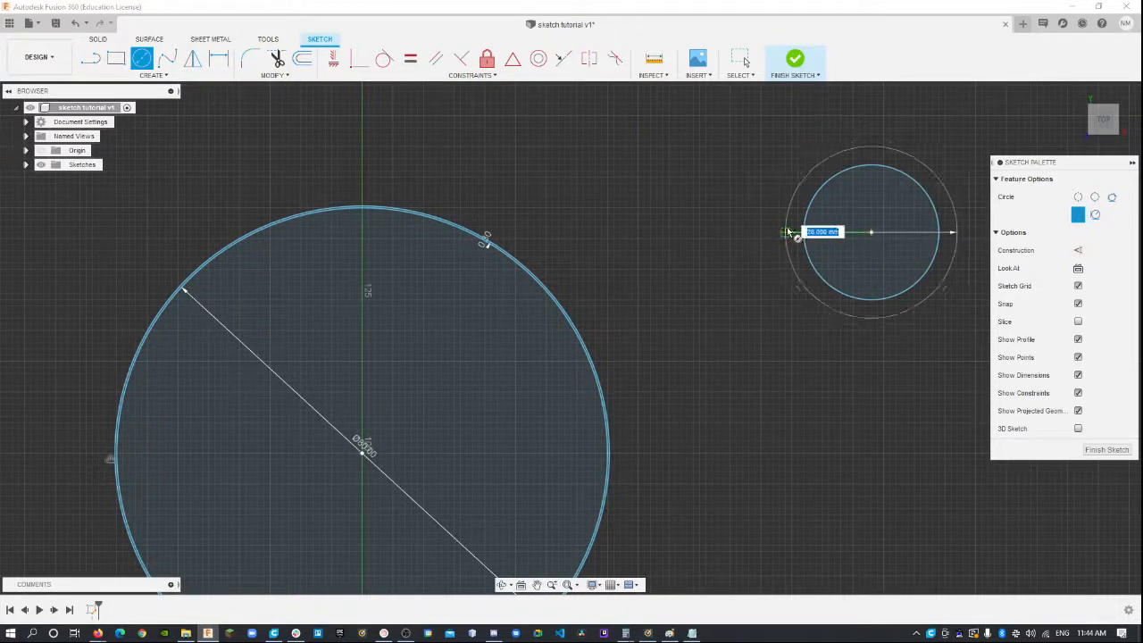
left_click(790, 233)
key("Escape")
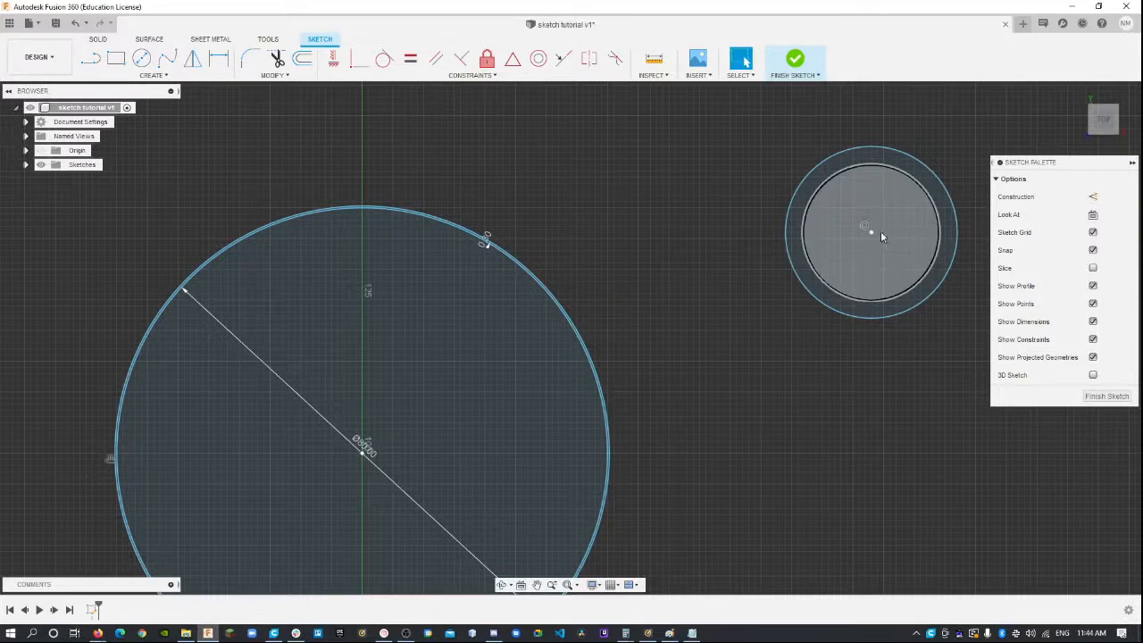
- Dimension the inner circle of the small concentric pair with a diameter of 27 mm
left_click(218, 58)
left_click(929, 205)
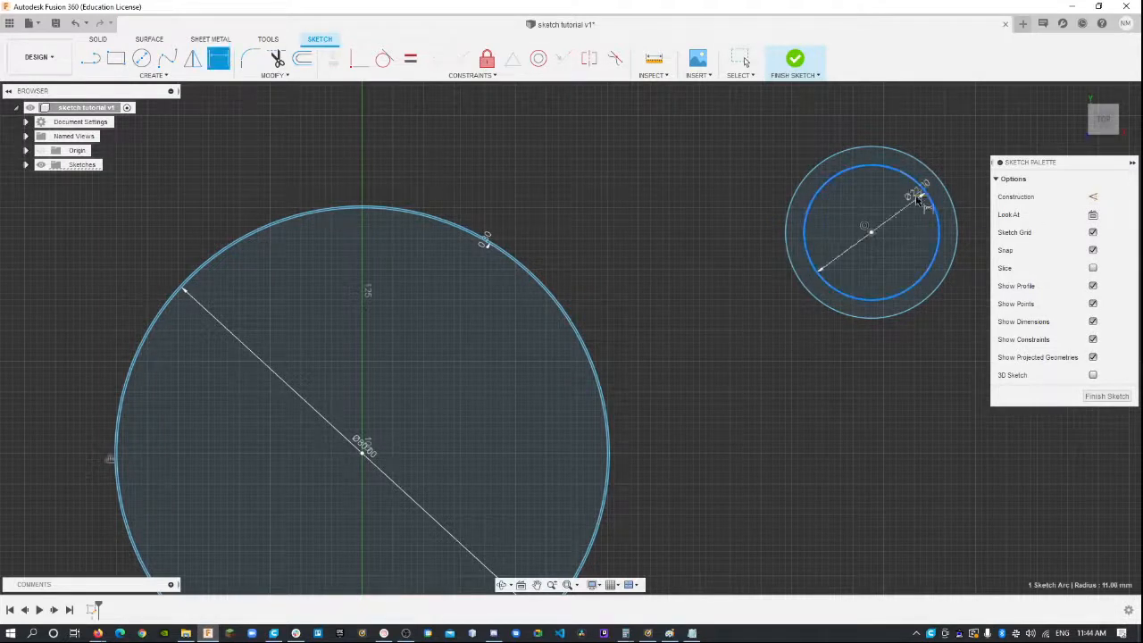
left_click(882, 222)
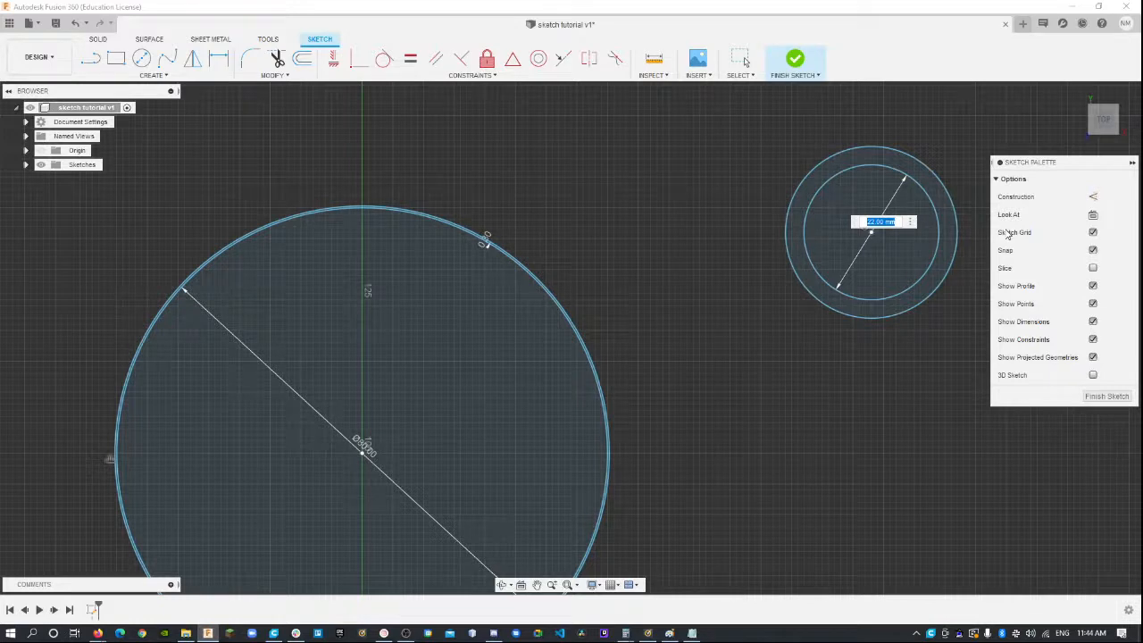
key("Return")
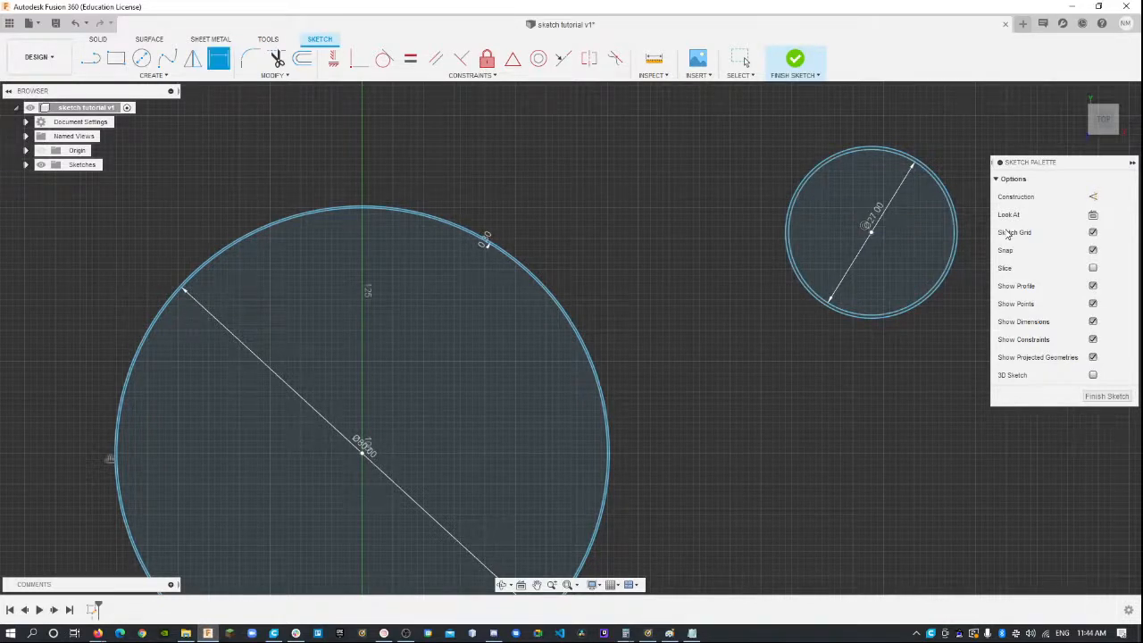
scroll(862, 313, "up", 5)
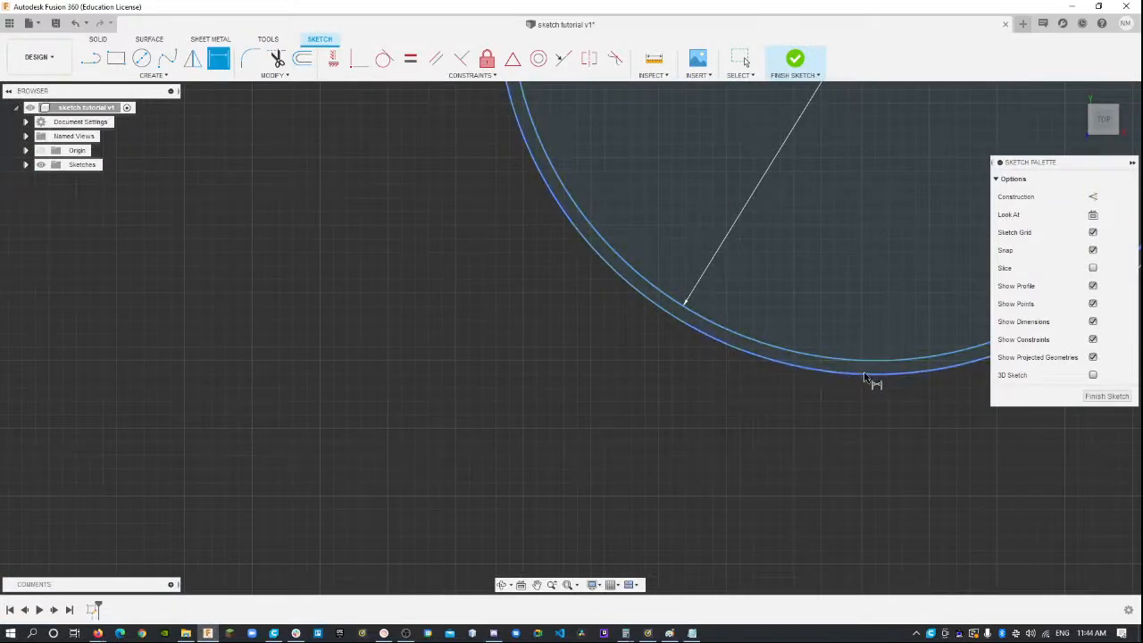
scroll(865, 377, "down", 5)
key("Escape")
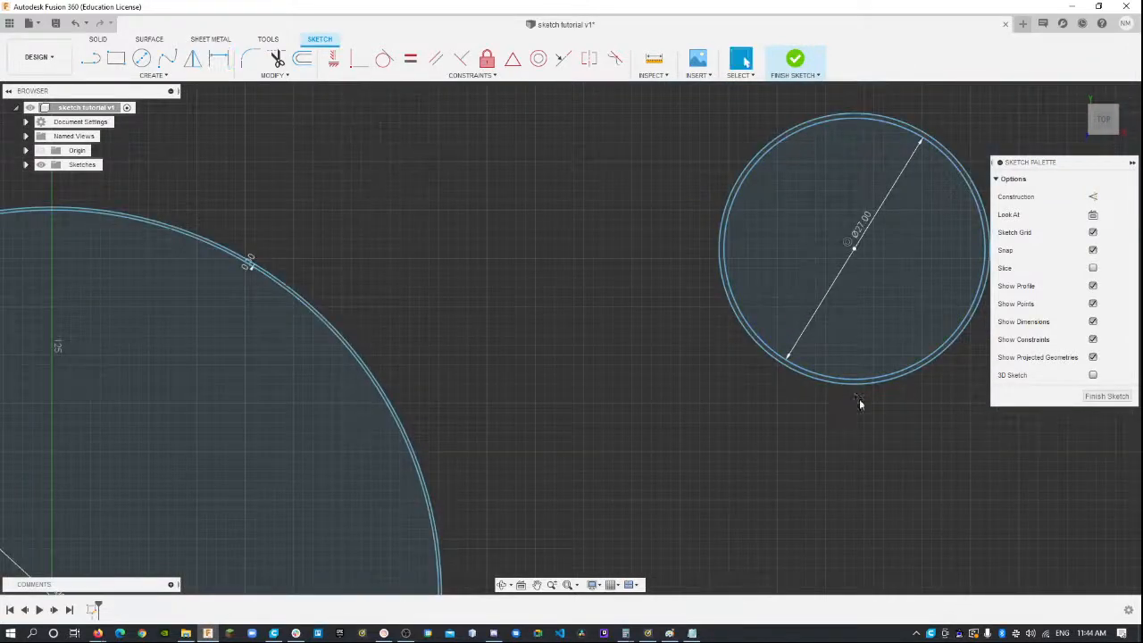
- Undo the inner small circle's diameter change and redo it
key("ctrl+z")
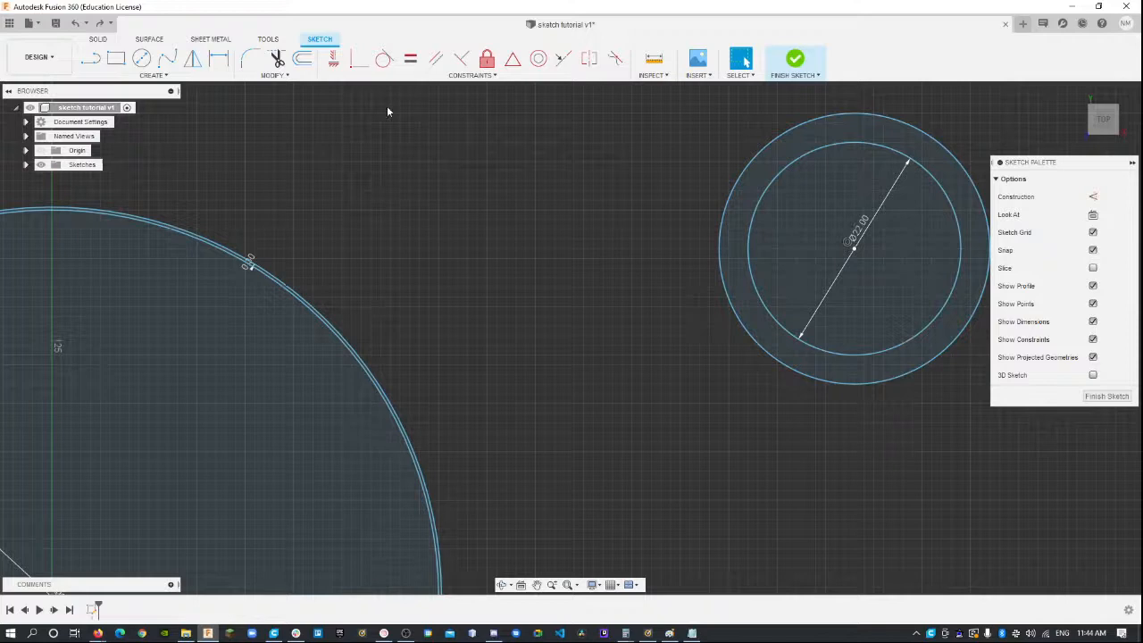
left_click(99, 23)
scroll(268, 342, "down", 1)
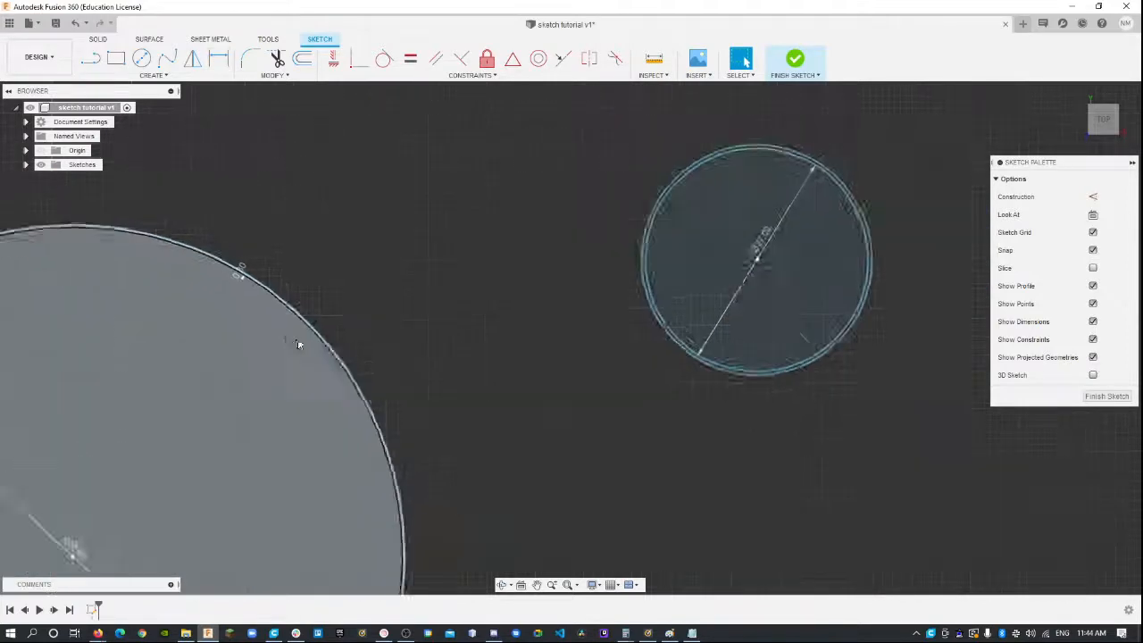
- Examine the narrow gap between the 80 mm circle and its outer offset copy, compared with the small concentric pair
scroll(313, 338, "up", 5)
scroll(581, 365, "down", 8)
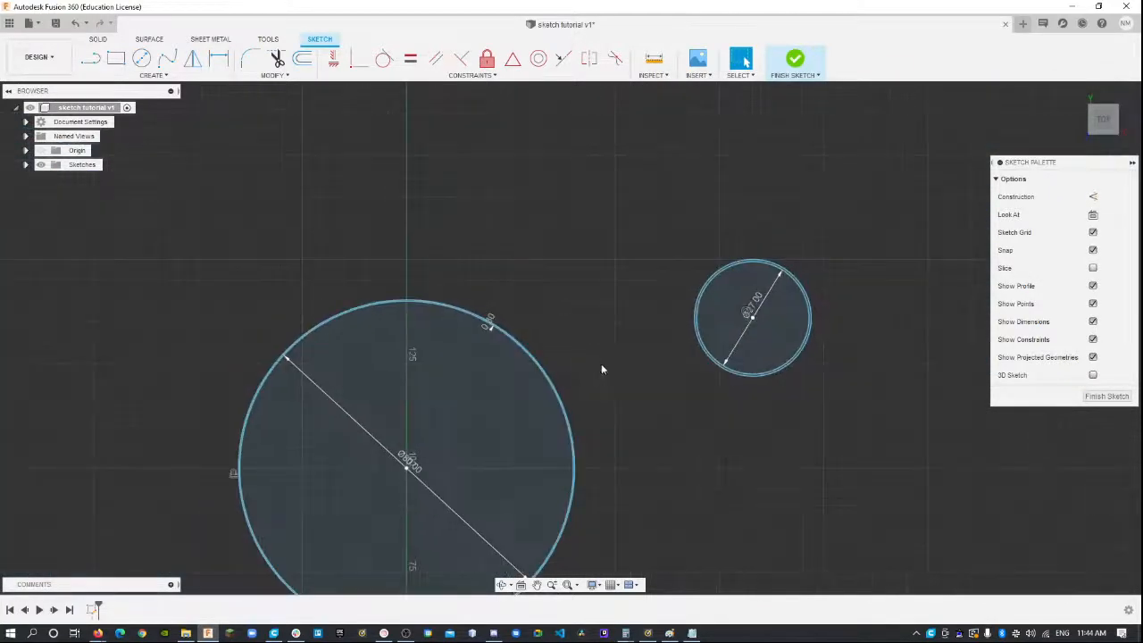
scroll(760, 416, "up", 6)
scroll(688, 383, "up", 3)
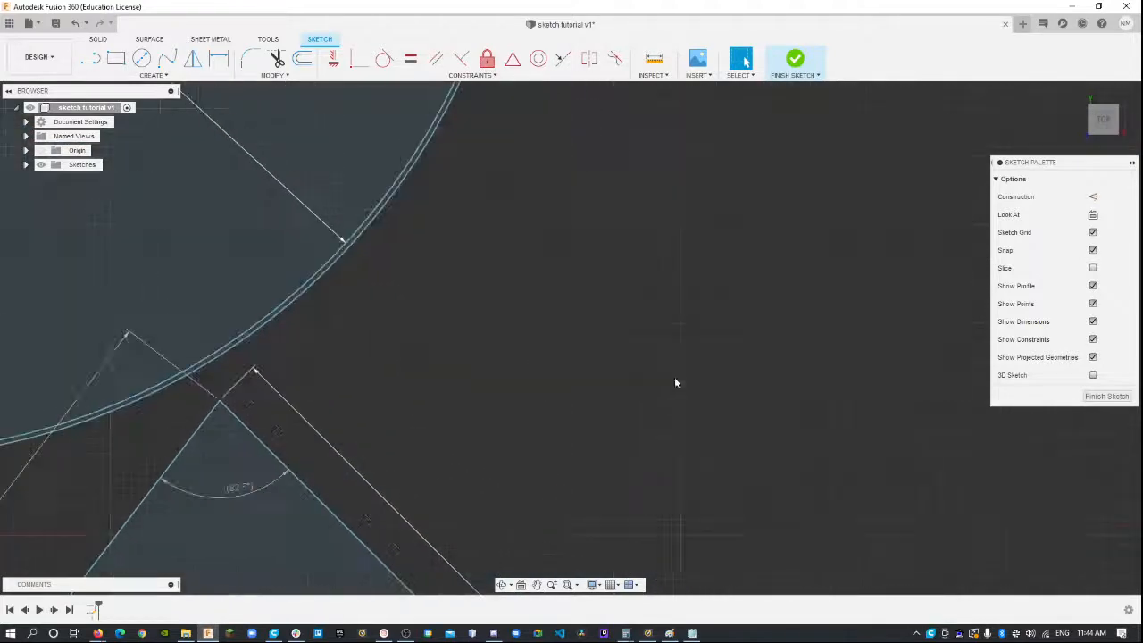
scroll(952, 429, "down", 3)
scroll(812, 402, "up", 3)
scroll(715, 375, "up", 4)
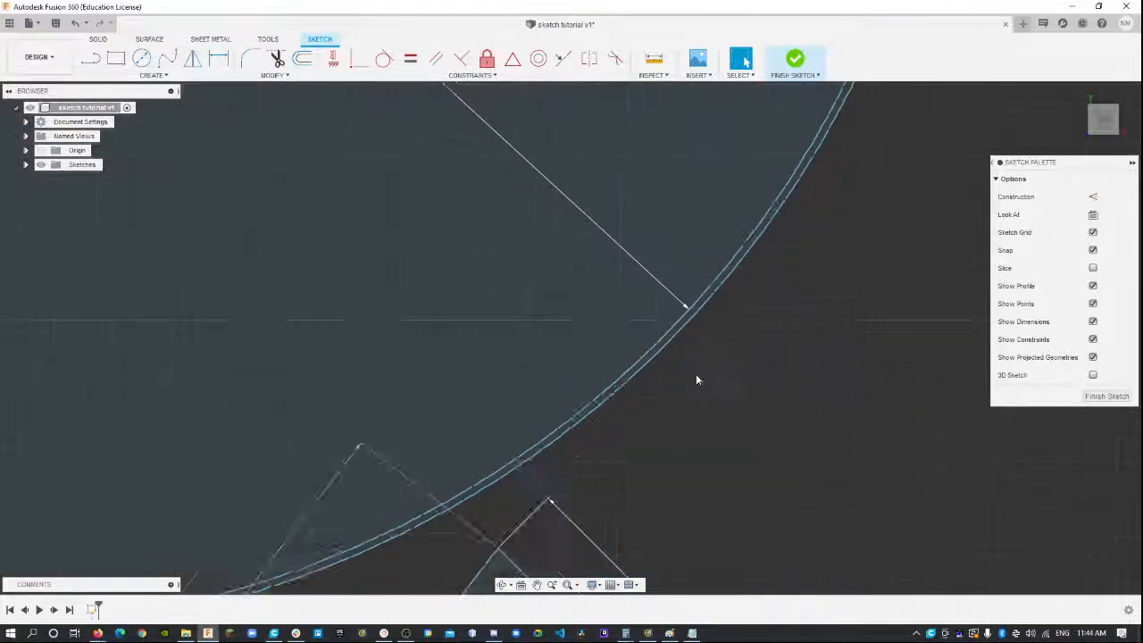
left_click(672, 322)
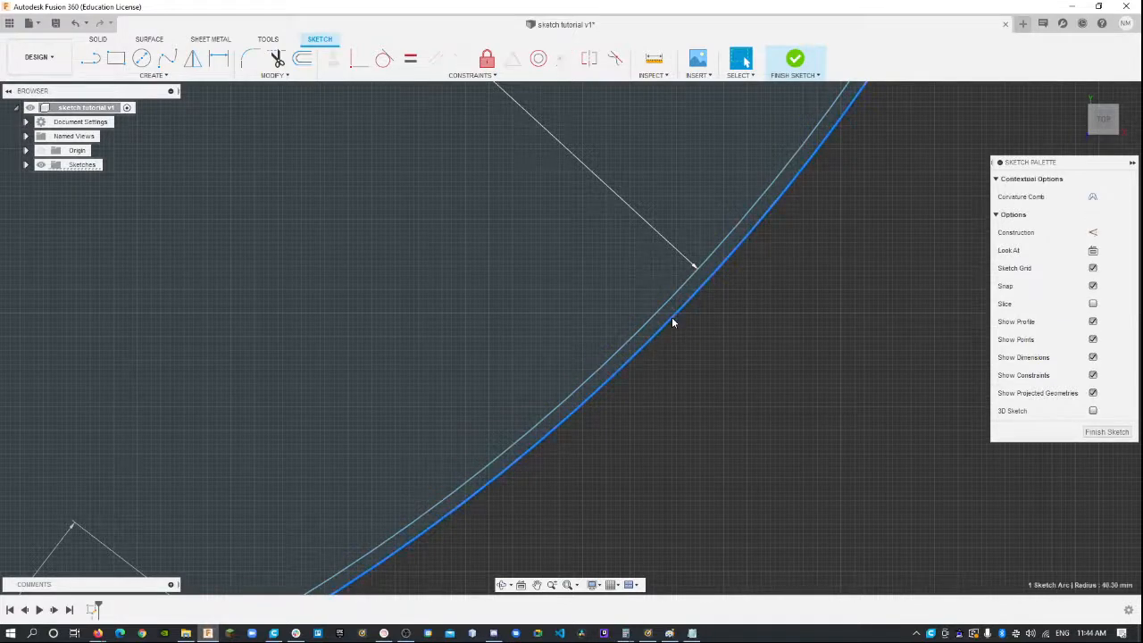
scroll(672, 339, "down", 6)
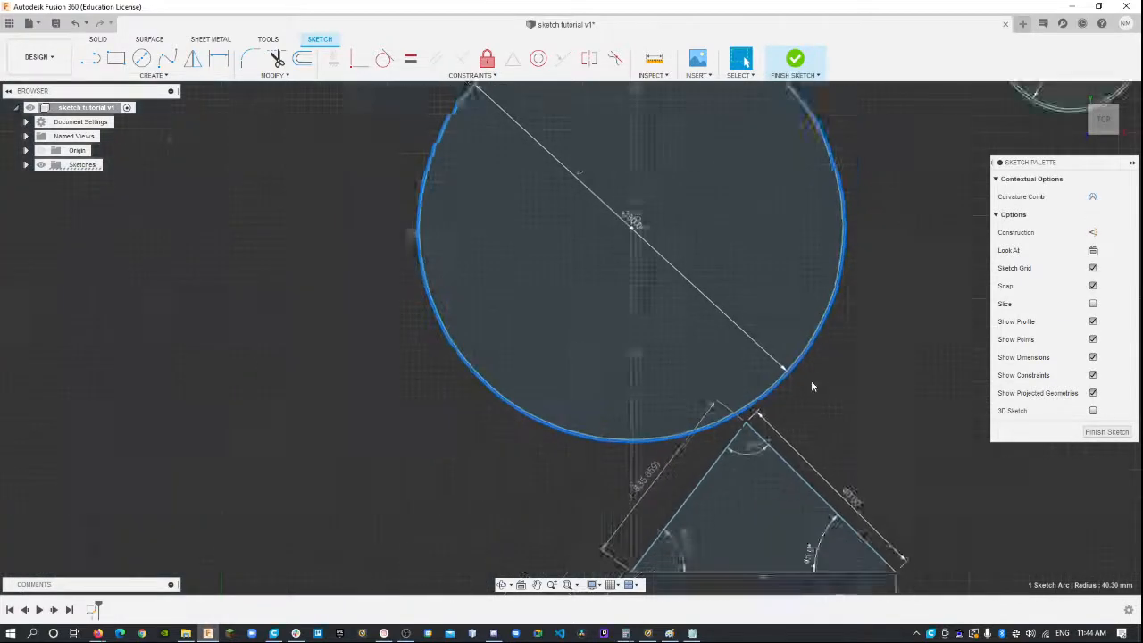
scroll(812, 386, "up", 5)
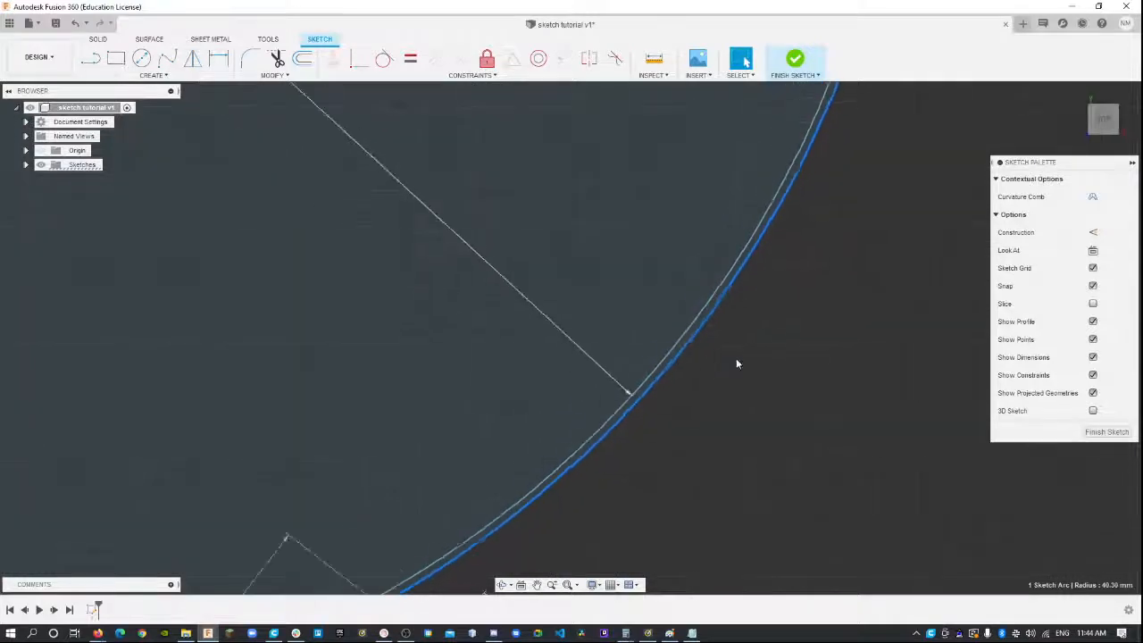
scroll(738, 364, "down", 5)
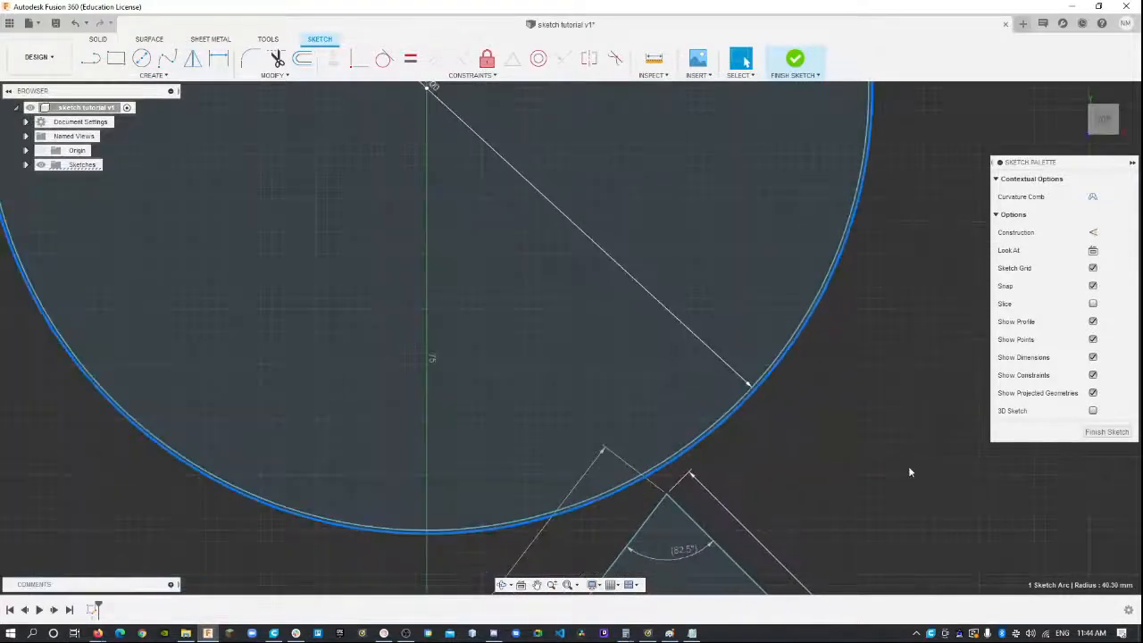
left_click(887, 463)
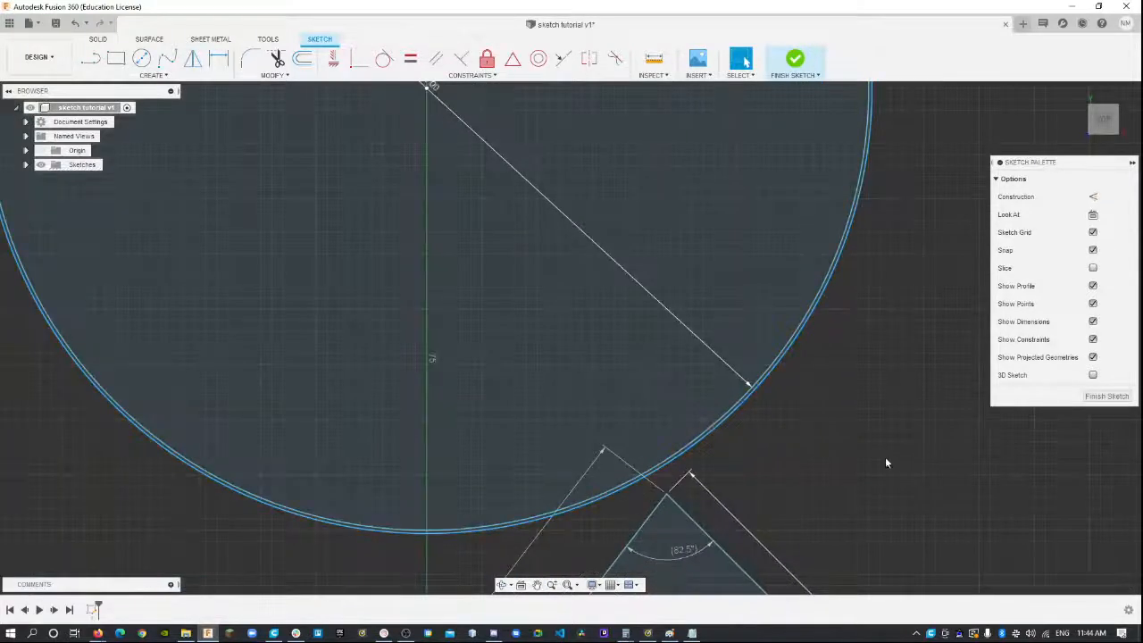
scroll(887, 462, "down", 3)
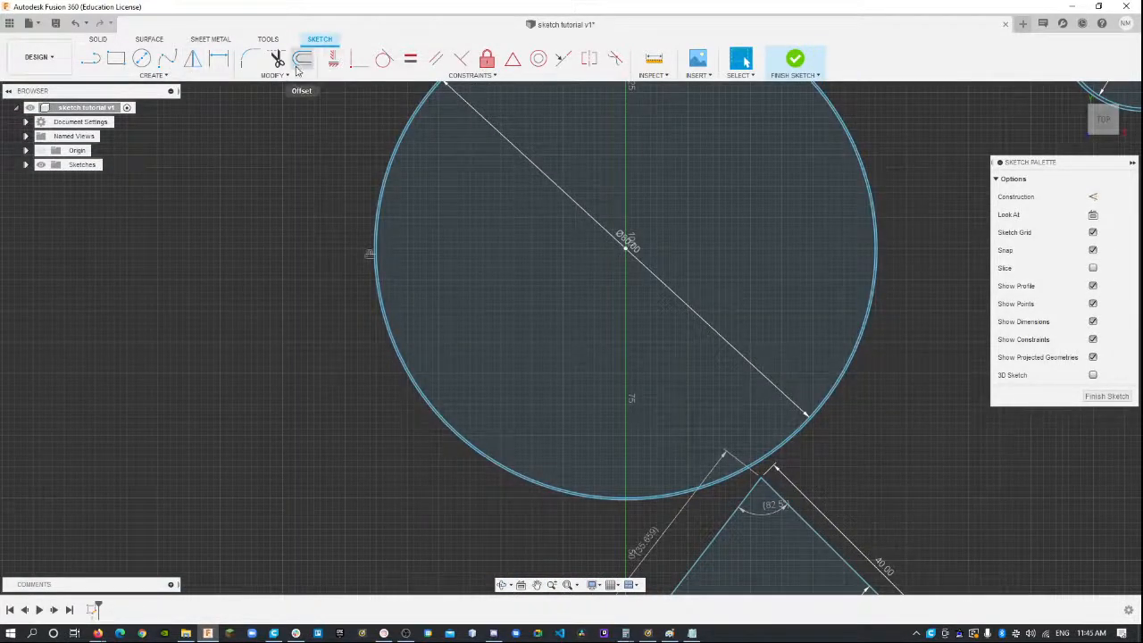
- Offset the original 80 mm circle outward by 1.3 mm, beyond its existing offset copy
left_click(300, 62)
scroll(504, 406, "up", 5)
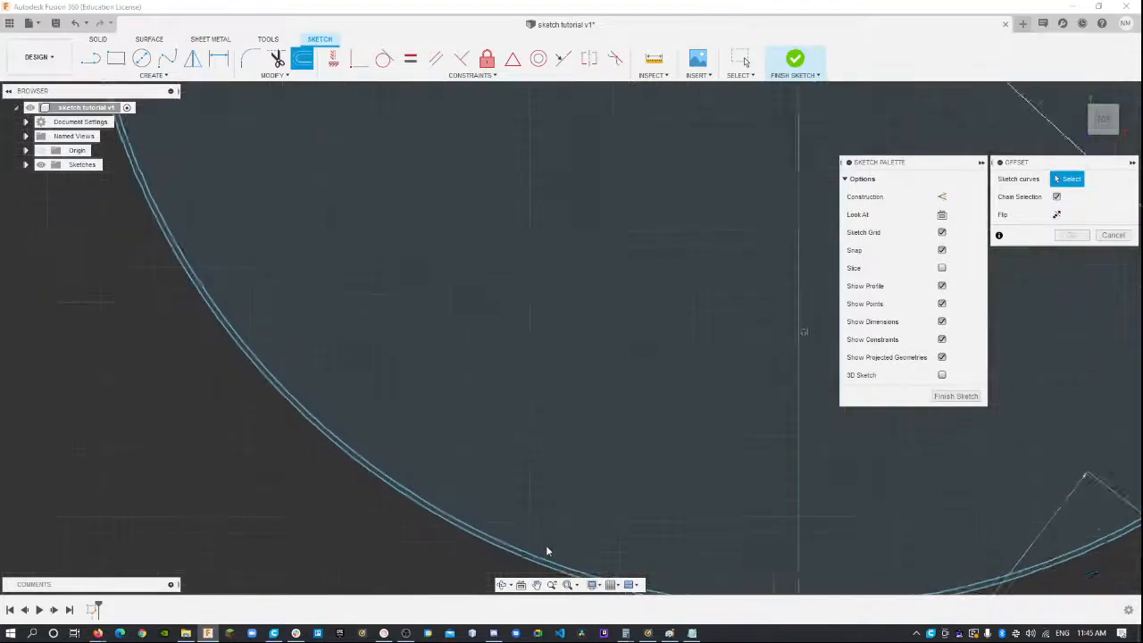
scroll(547, 523, "up", 1)
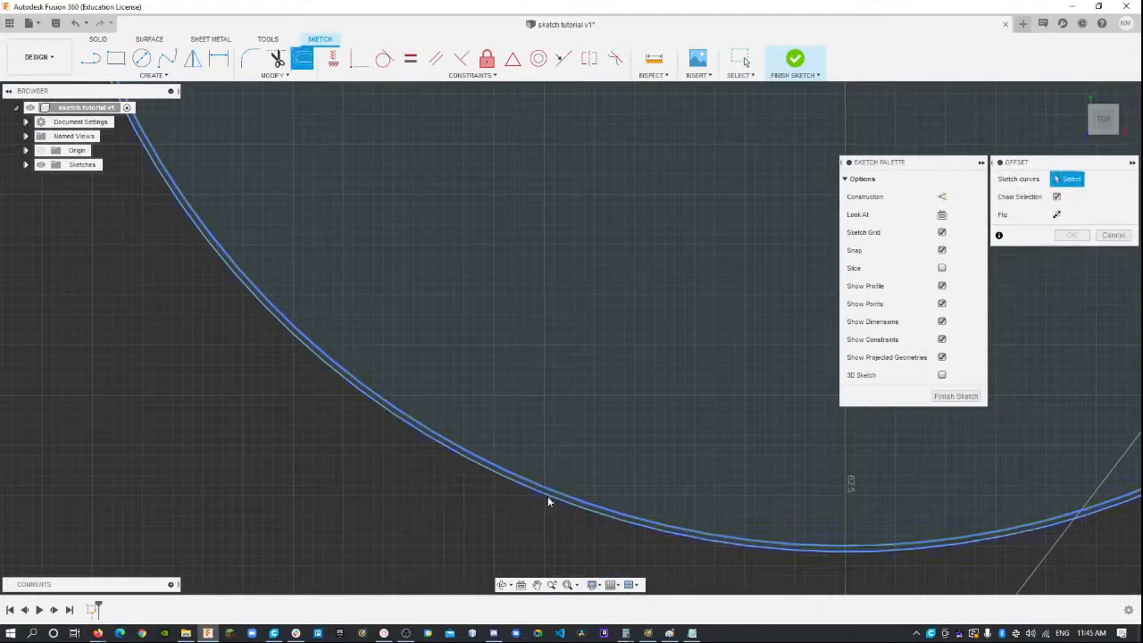
scroll(548, 501, "up", 3)
left_click(573, 502)
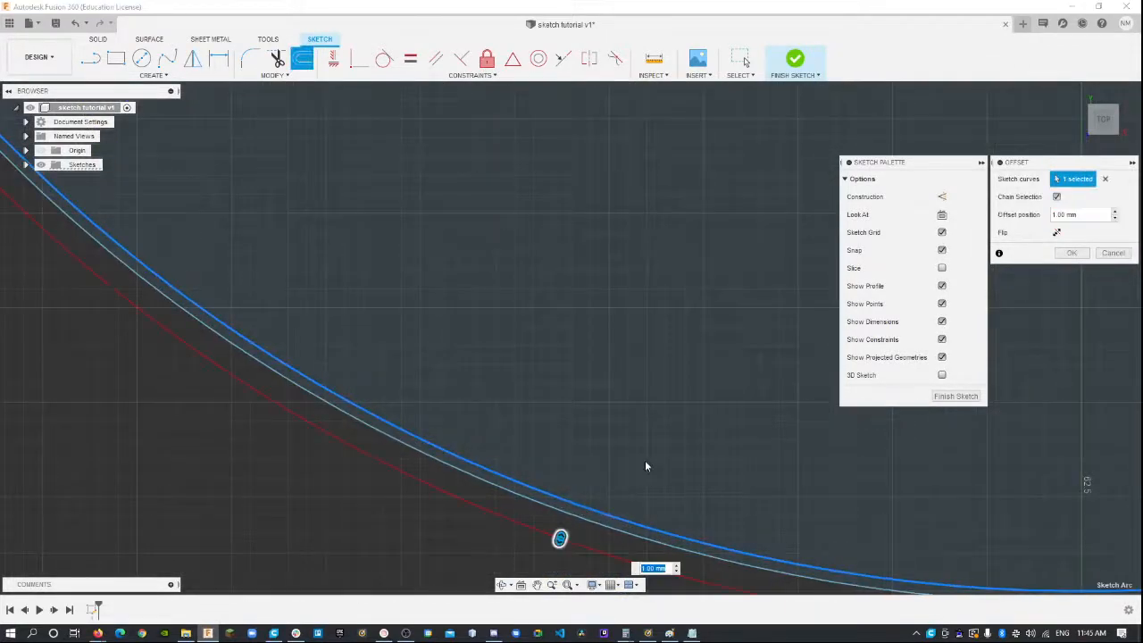
left_click_drag(560, 537, 562, 531)
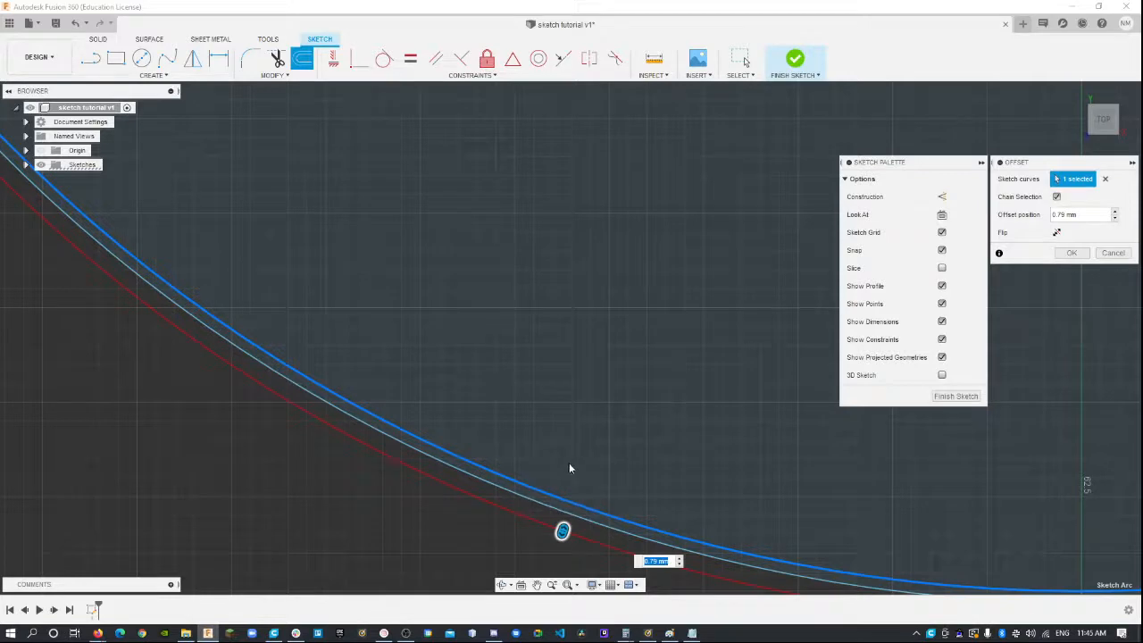
scroll(569, 463, "down", 3)
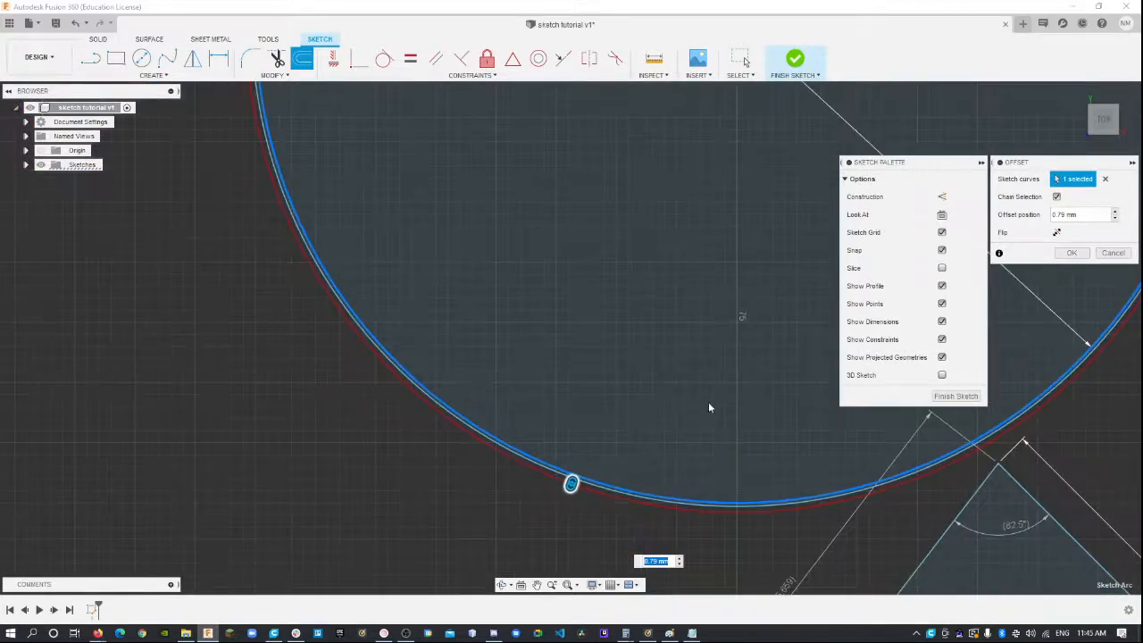
scroll(590, 428, "up", 4)
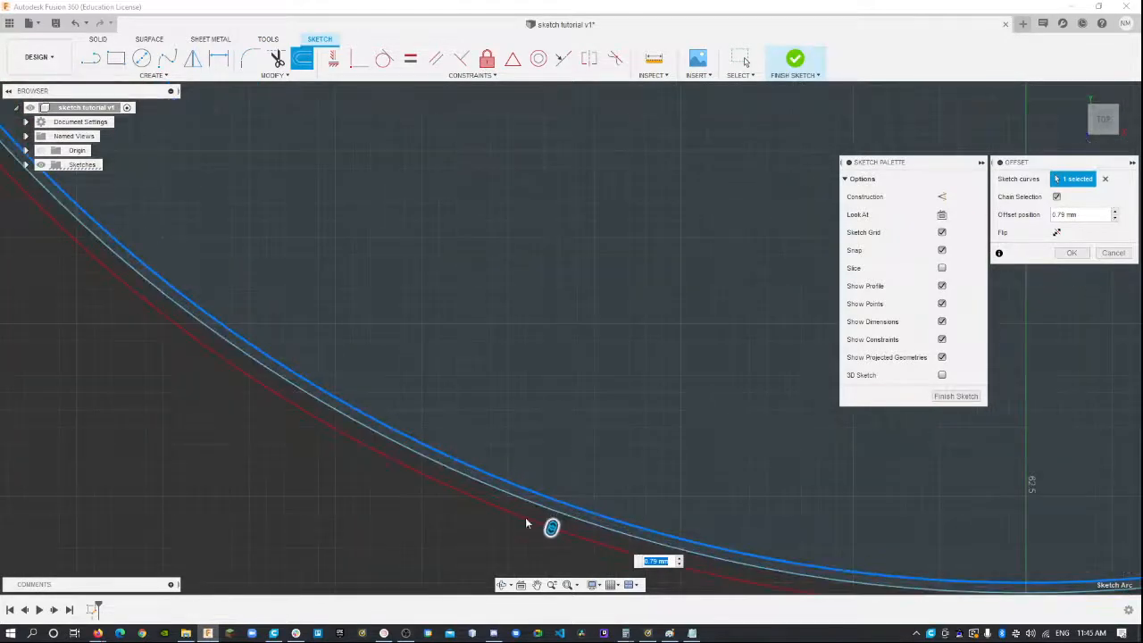
scroll(445, 505, "up", 3)
scroll(443, 510, "down", 2)
middle_click_drag(438, 510, 431, 479)
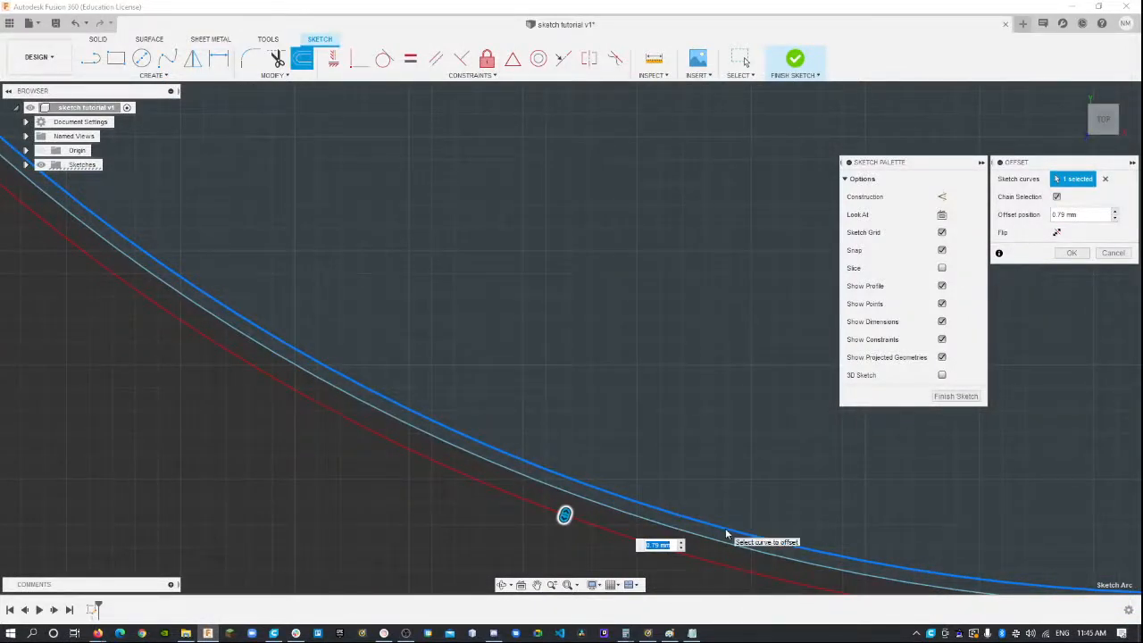
type("1.3")
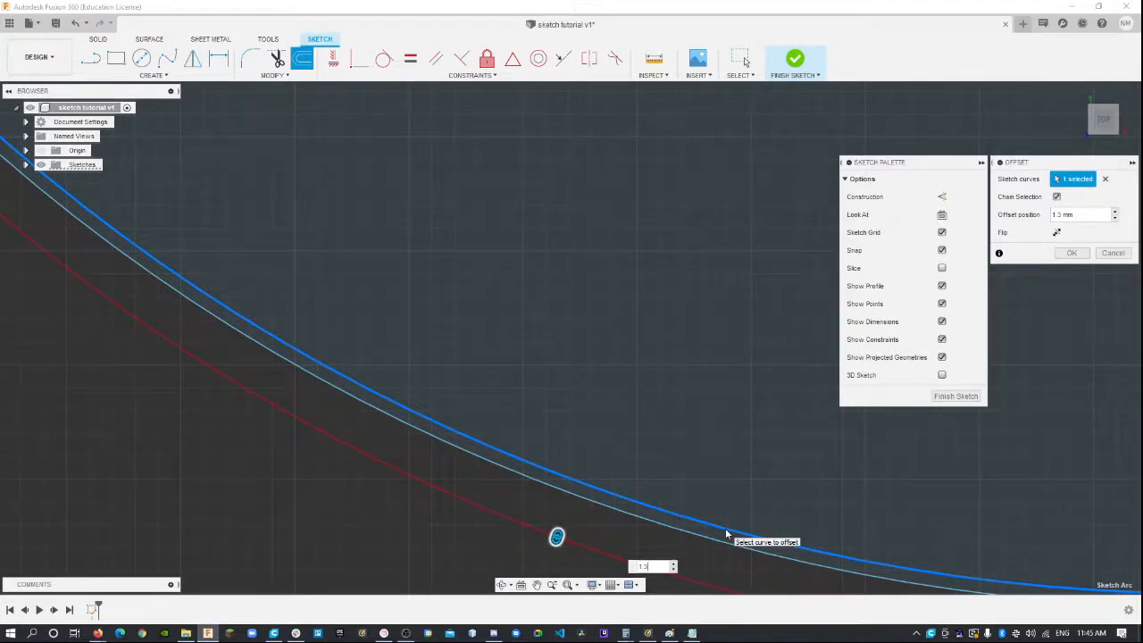
key("Return")
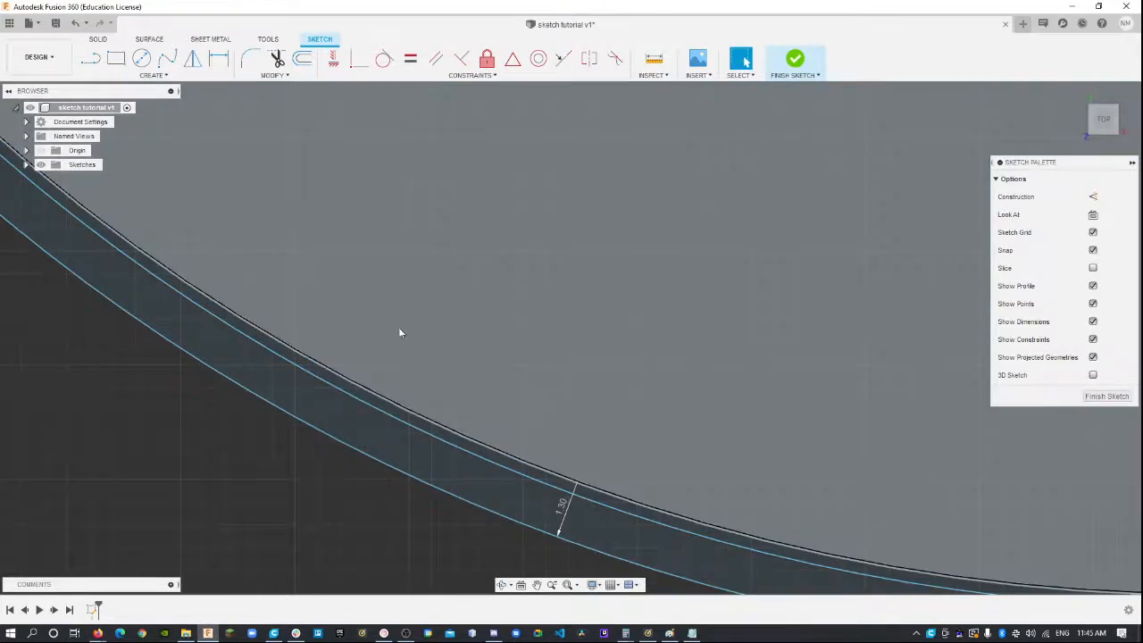
- Examine the new outermost offset circle and its spacing around the large circle
scroll(424, 362, "down", 4)
scroll(483, 460, "up", 4)
scroll(491, 387, "up", 2)
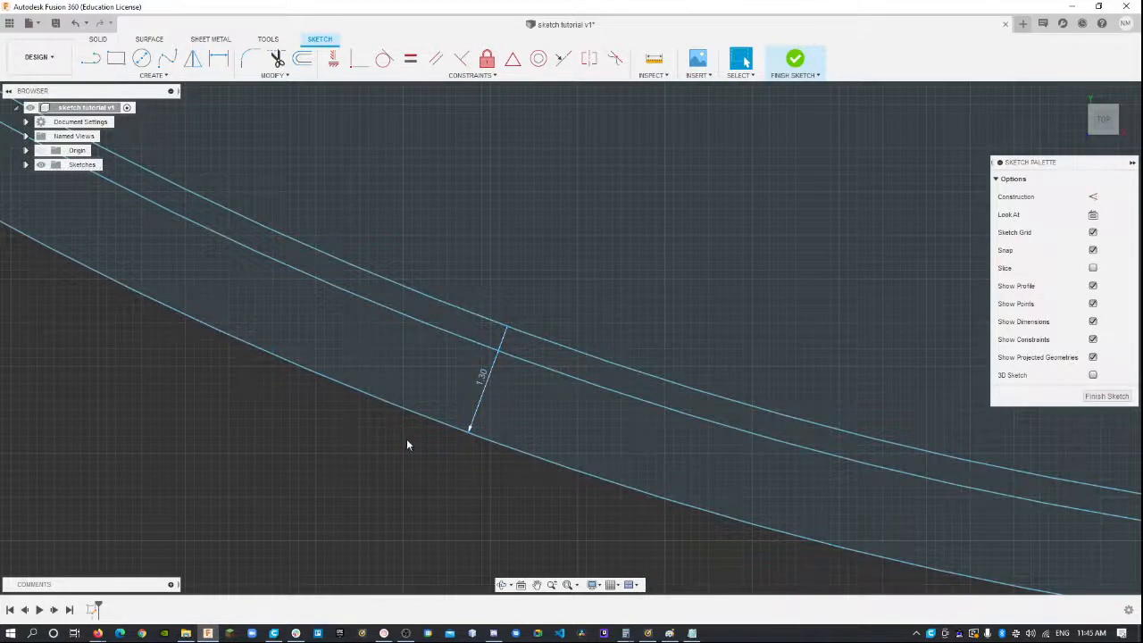
scroll(409, 439, "down", 4)
scroll(409, 439, "down", 5)
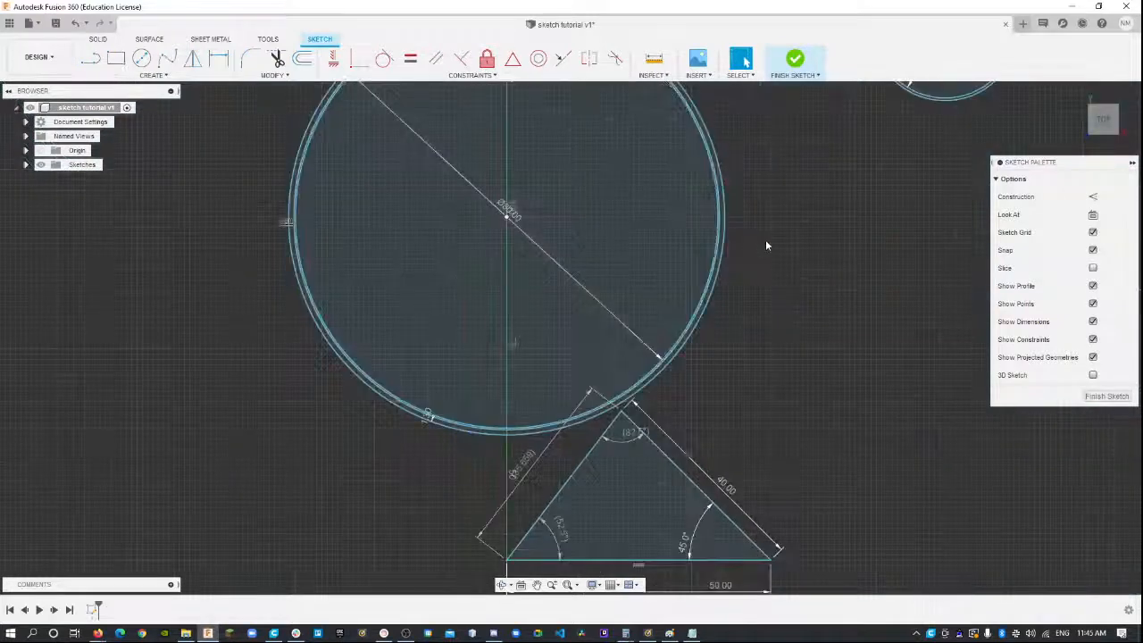
scroll(720, 289, "up", 5)
scroll(693, 311, "down", 6)
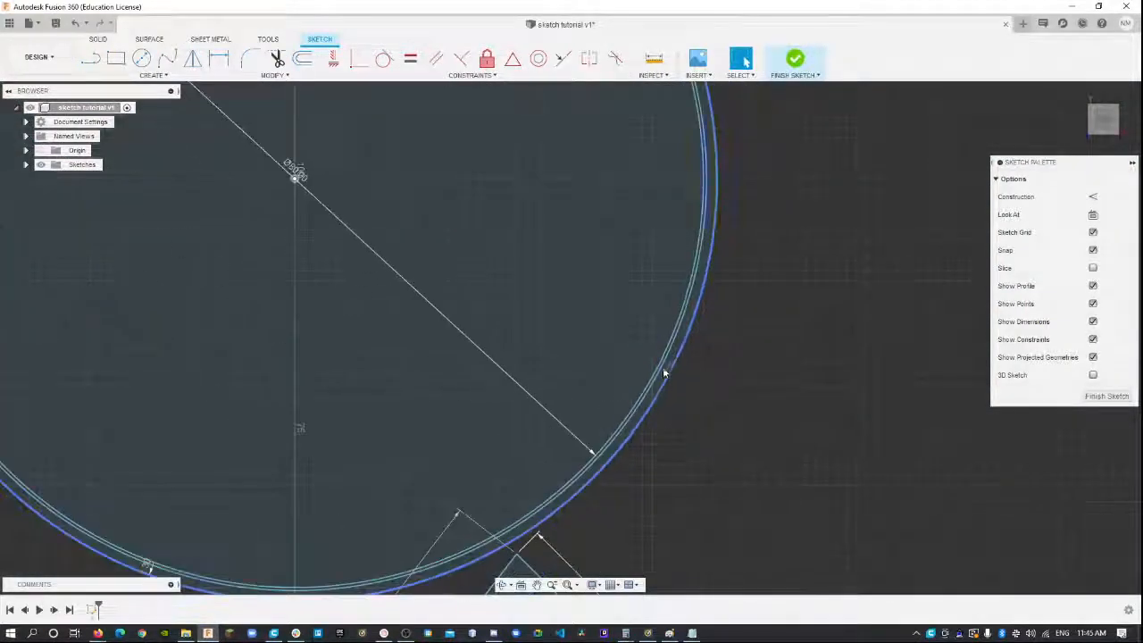
scroll(722, 371, "down", 8)
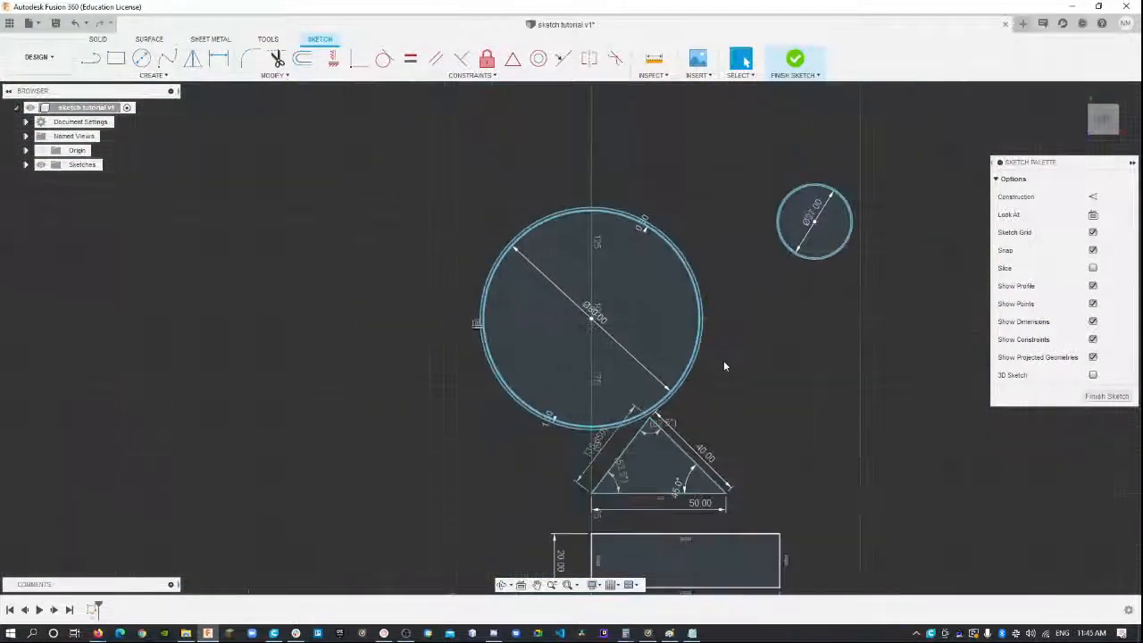
- Review the dimensioned triangle and rectangle below the large circle
scroll(834, 337, "up", 6)
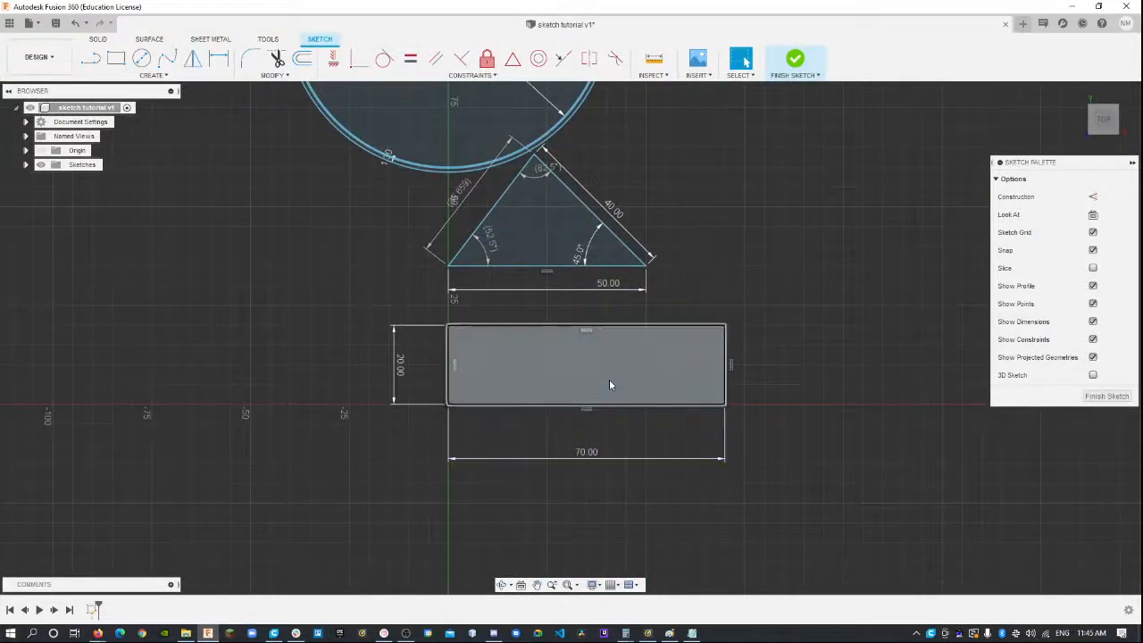
scroll(625, 277, "up", 4)
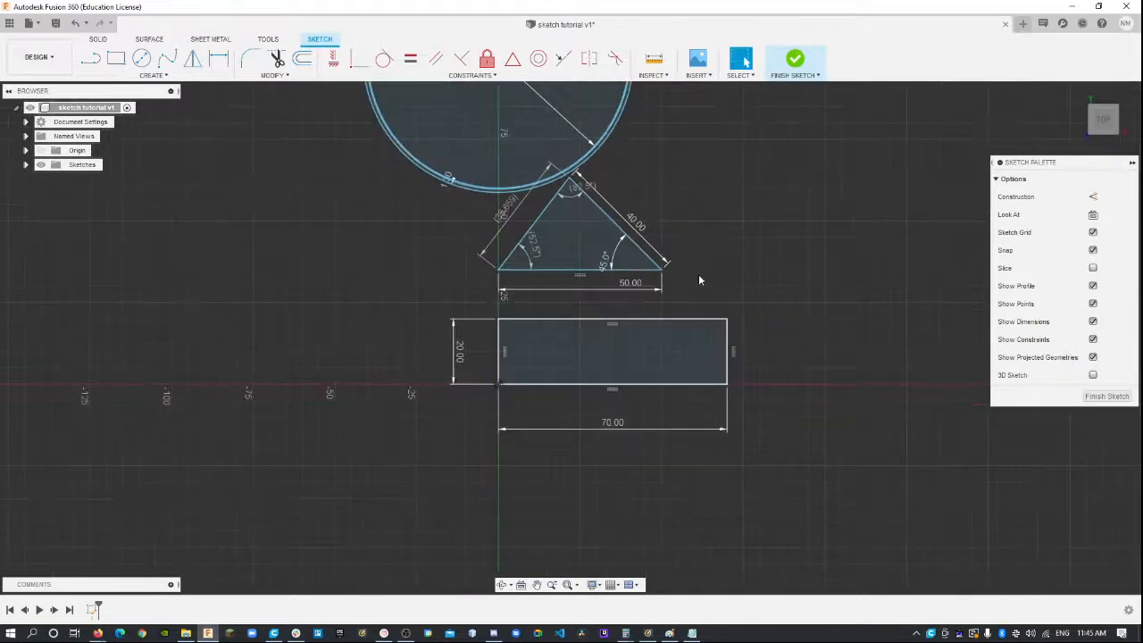
scroll(605, 306, "down", 5)
scroll(669, 386, "up", 2)
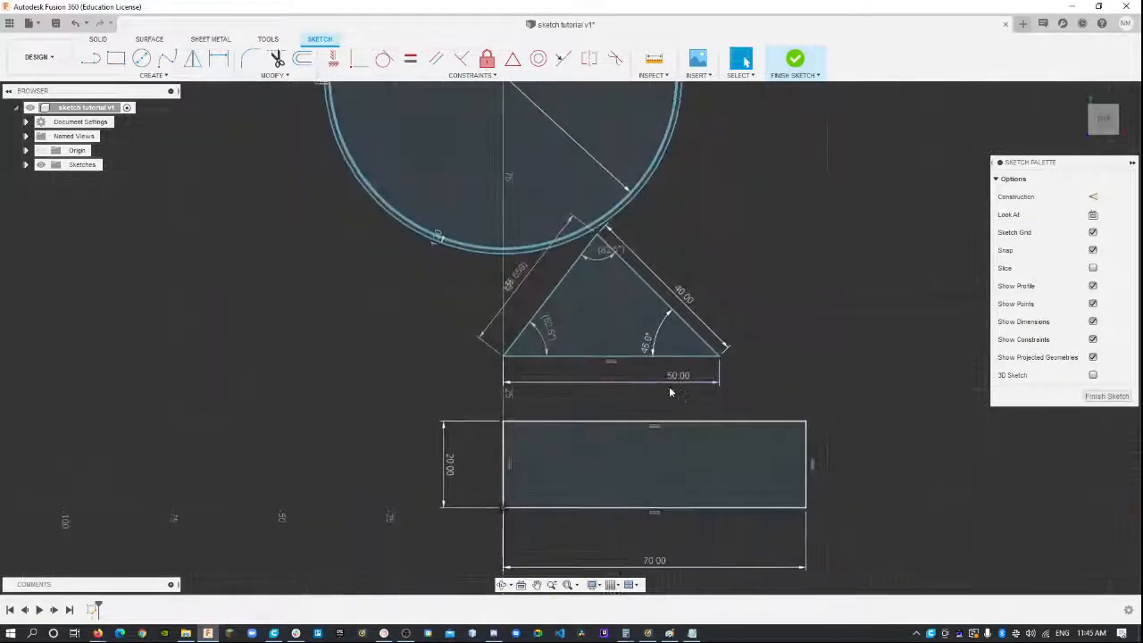
scroll(736, 273, "down", 3)
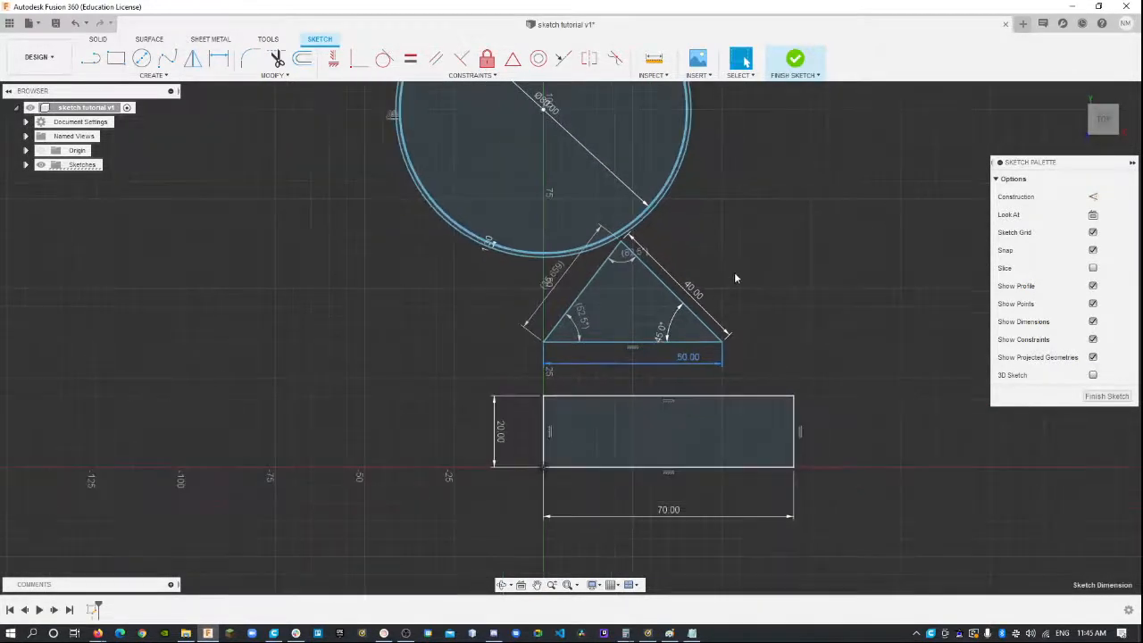
scroll(741, 256, "up", 2)
middle_click_drag(741, 256, 785, 454)
scroll(786, 454, "down", 3)
- Select the large circle's center point and inspect the concentric rings around it alongside the small circle pair
scroll(713, 372, "up", 5)
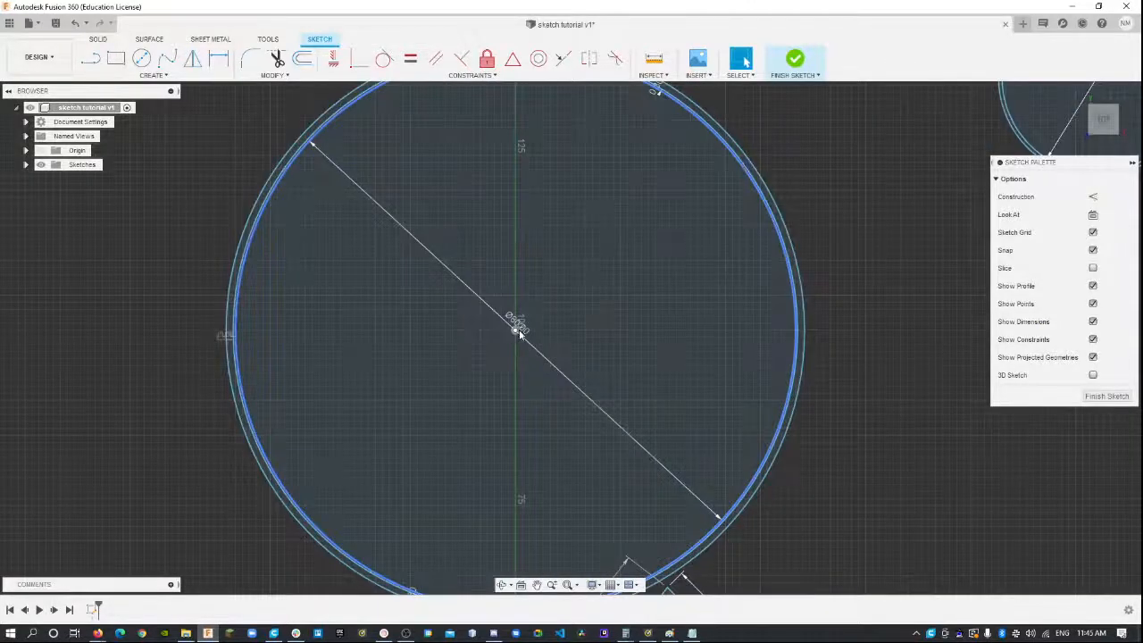
left_click(516, 330)
scroll(241, 393, "up", 8)
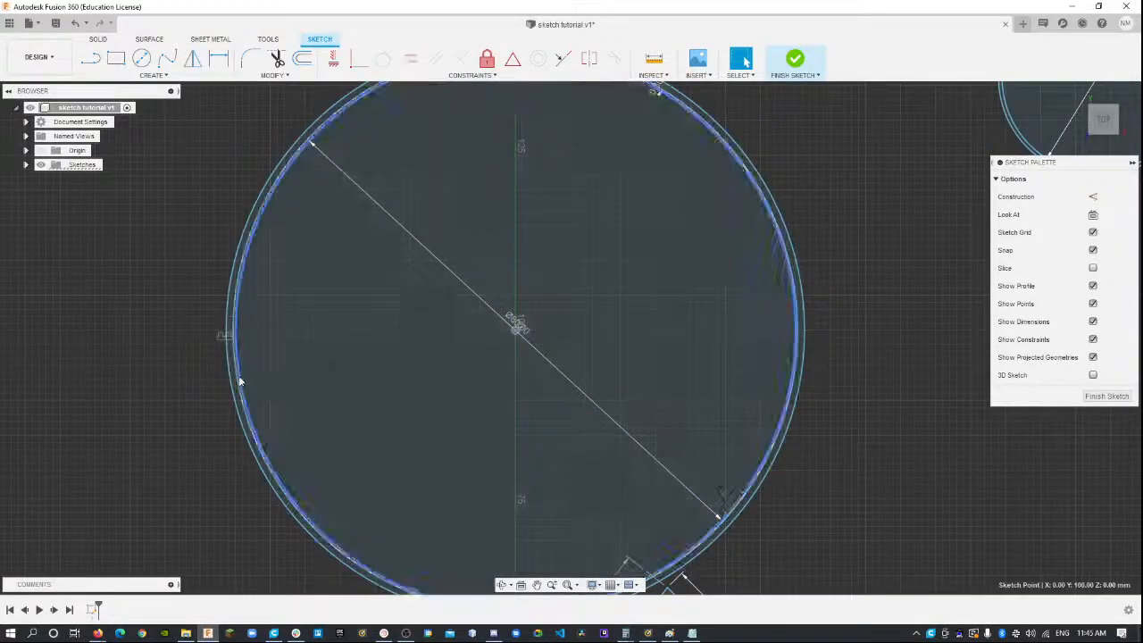
scroll(268, 419, "down", 8)
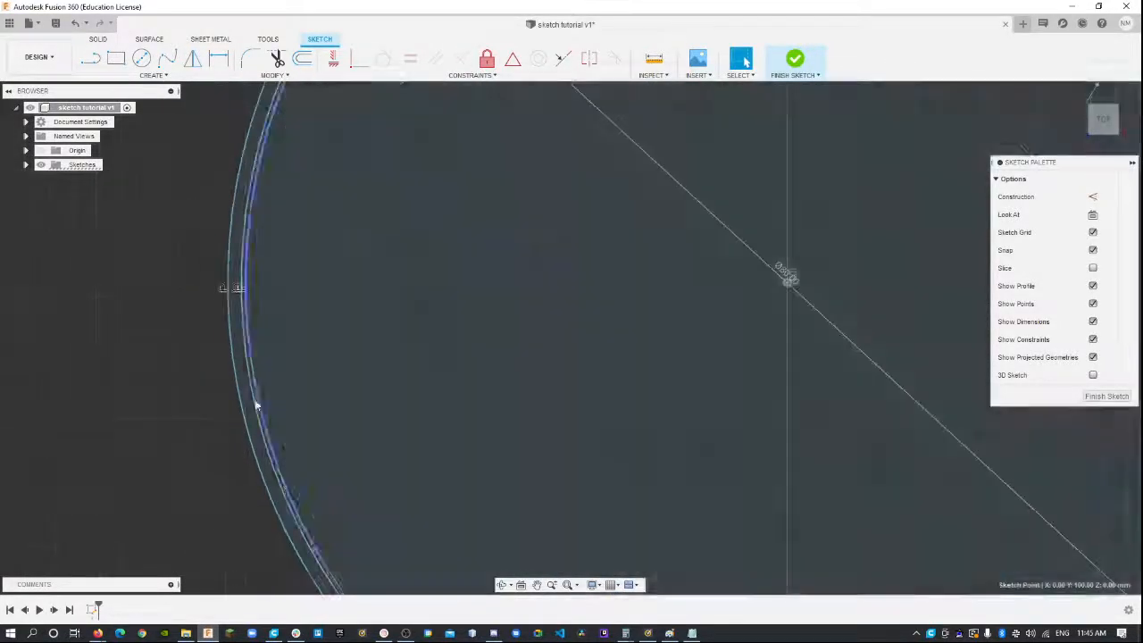
scroll(470, 308, "up", 10)
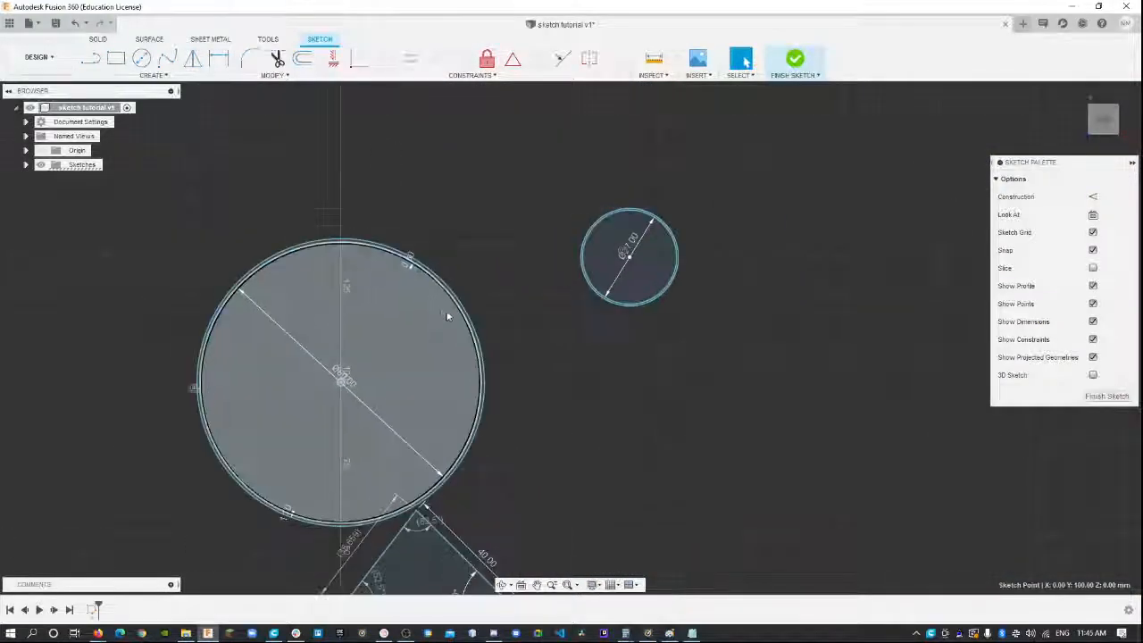
scroll(487, 345, "down", 5)
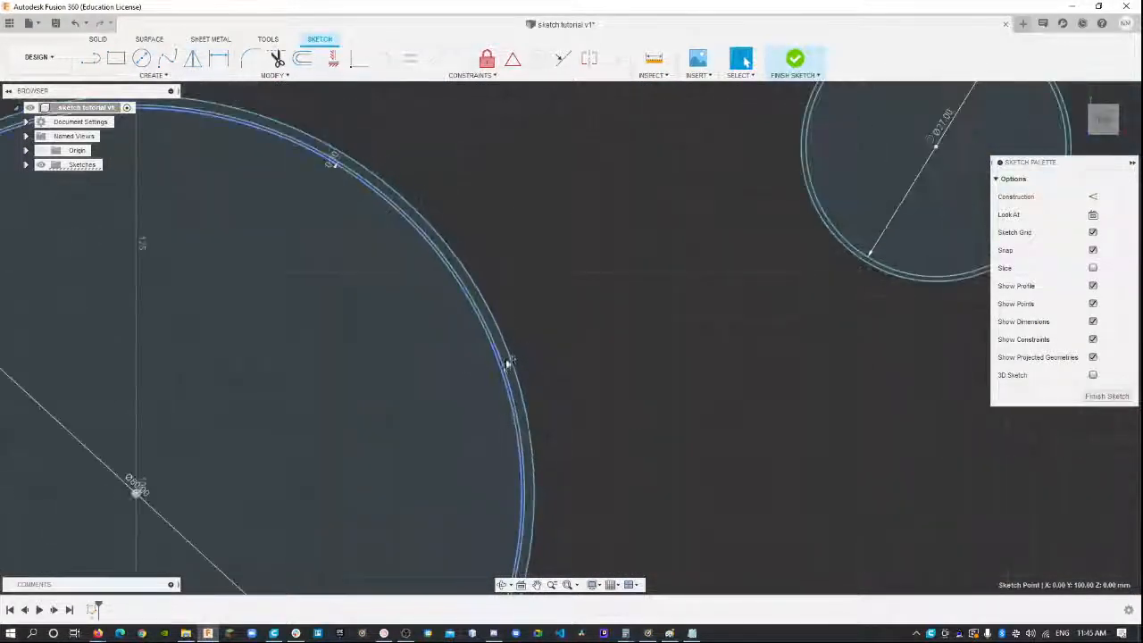
scroll(335, 165, "up", 5)
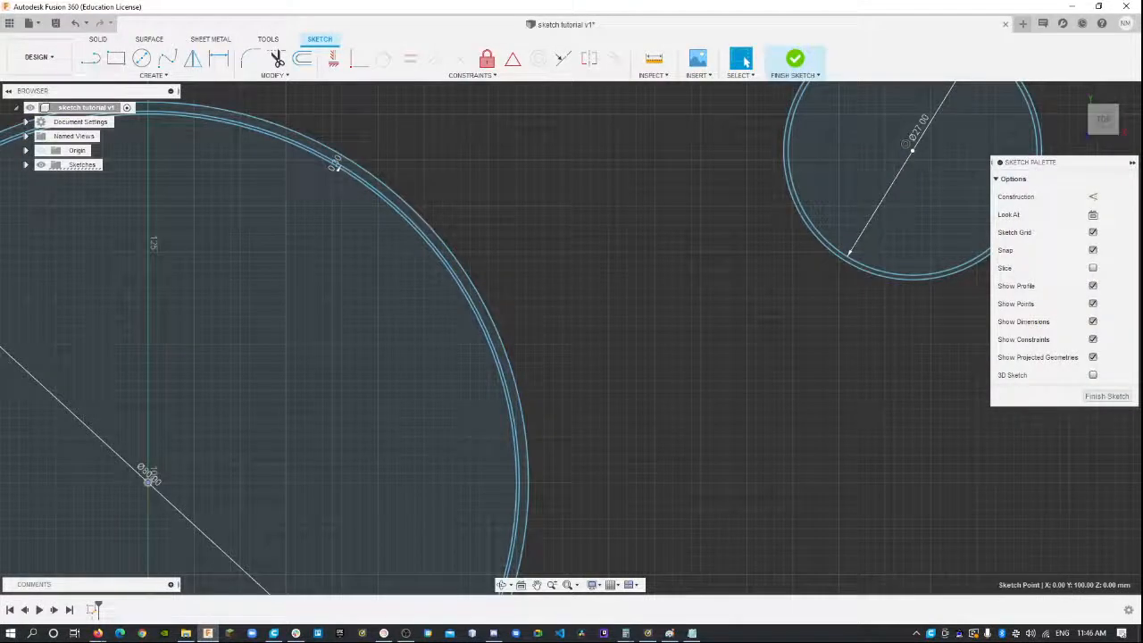